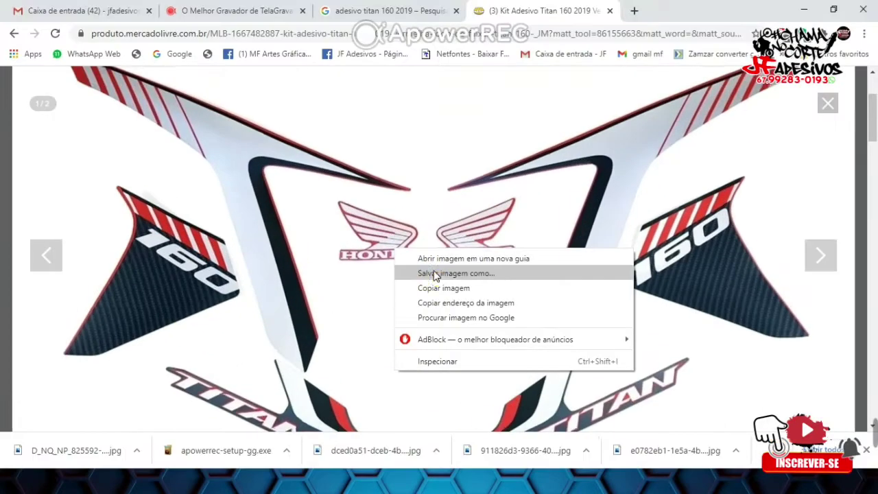
Copy the Titan 160 decal kit photo from Chrome and paste it into CorelDRAW
{"action": "left_click", "coordinate": [443, 289]}
{"action": "key", "text": "ctrl+v"}
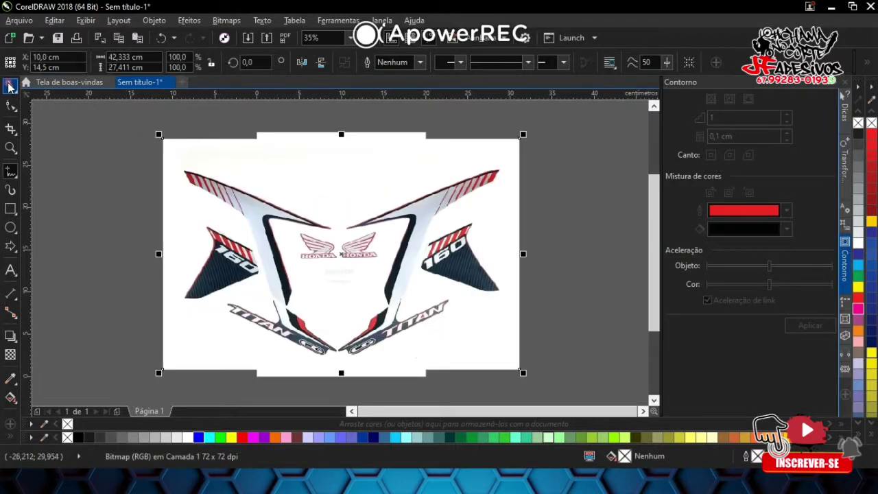
Zoom to the decal photo and lock it in place
{"action": "left_click", "coordinate": [193, 96]}
{"action": "left_click", "coordinate": [323, 206]}
{"action": "key", "text": "shift+F2"}
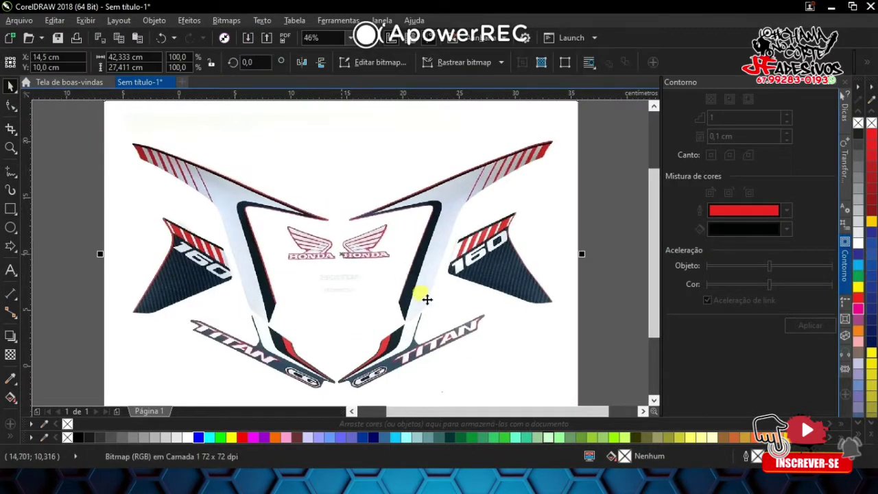
{"action": "right_click", "coordinate": [345, 302]}
{"action": "left_click", "coordinate": [398, 307]}
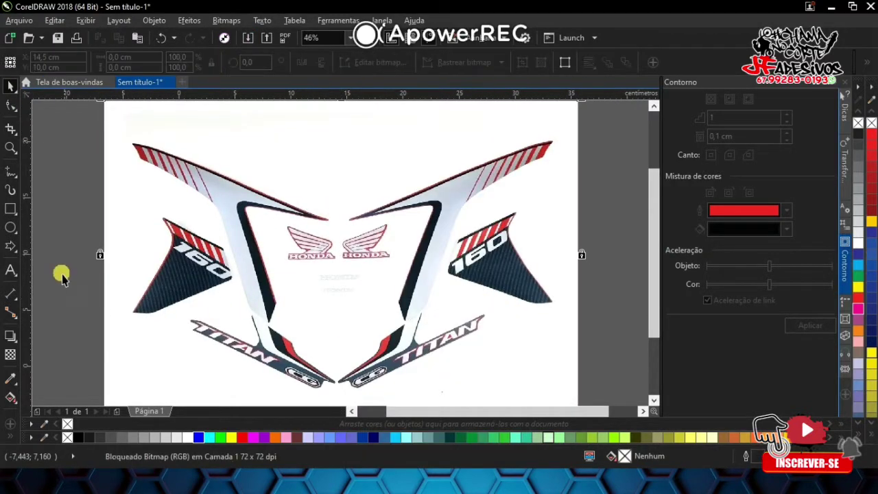
Switch to the B-spline tool and zoom in on the upper-left striped tip
{"action": "left_click", "coordinate": [10, 173]}
{"action": "left_click", "coordinate": [65, 215]}
{"action": "scroll", "coordinate": [138, 146], "scroll_direction": "up", "scroll_amount": 5}
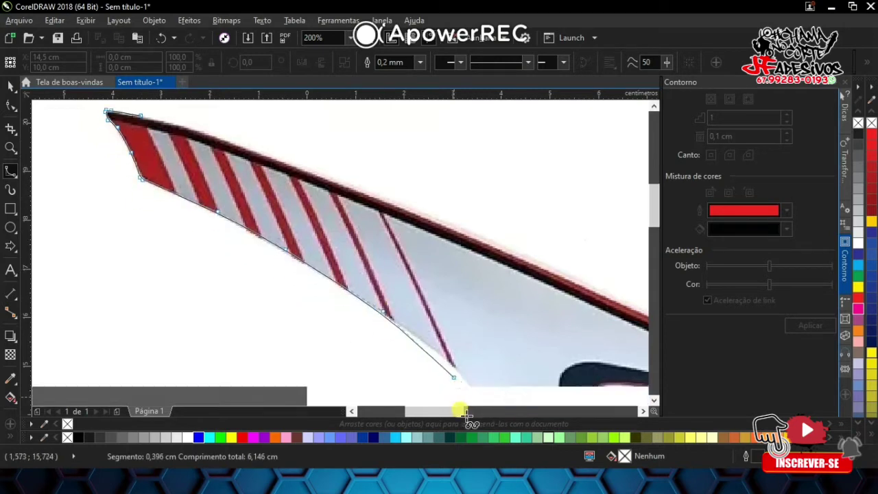
Place B-spline nodes along the stripe's lower edge and down the white band's edge
{"action": "scroll", "coordinate": [389, 334], "scroll_direction": "down", "scroll_amount": 3}
{"action": "left_click", "coordinate": [485, 320]}
{"action": "left_click", "coordinate": [501, 372]}
{"action": "scroll", "coordinate": [563, 411], "scroll_direction": "down", "scroll_amount": 3}
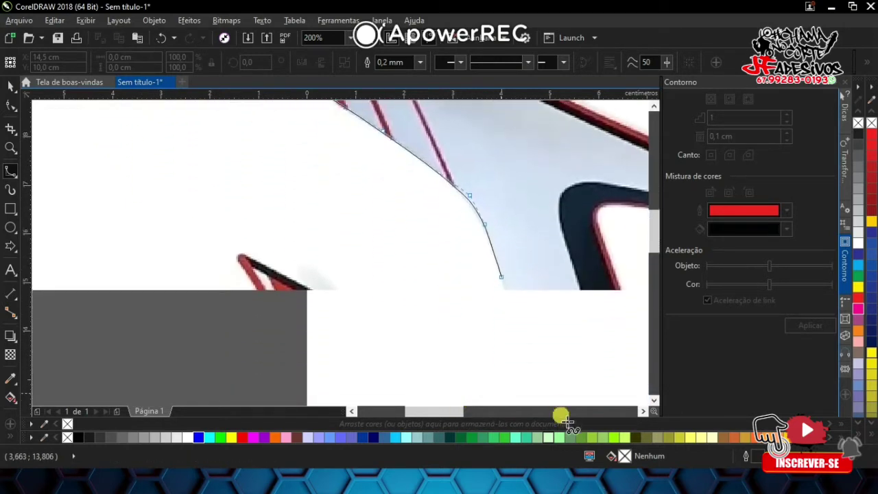
{"action": "left_click", "coordinate": [520, 327]}
{"action": "scroll", "coordinate": [433, 330], "scroll_direction": "down", "scroll_amount": 3}
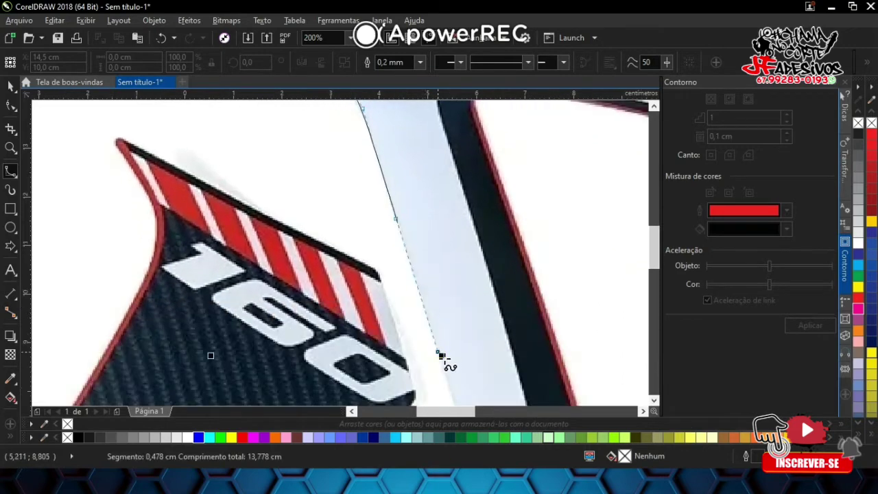
{"action": "double_click", "coordinate": [441, 356]}
Extend the outline to the stripe's inner corner and right-hand point, then finish it
{"action": "scroll", "coordinate": [442, 357], "scroll_direction": "up", "scroll_amount": 1}
{"action": "scroll", "coordinate": [441, 357], "scroll_direction": "down", "scroll_amount": 2}
{"action": "scroll", "coordinate": [485, 309], "scroll_direction": "down", "scroll_amount": 2}
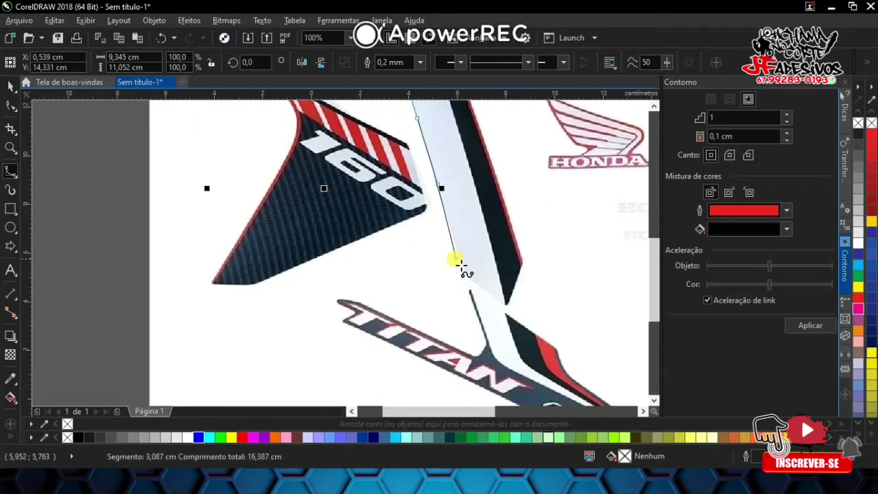
{"action": "scroll", "coordinate": [465, 265], "scroll_direction": "up", "scroll_amount": 1}
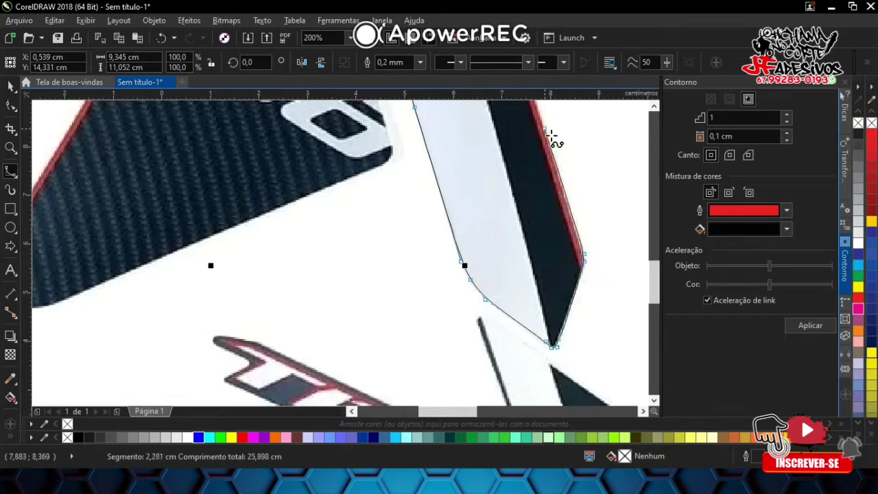
{"action": "scroll", "coordinate": [552, 137], "scroll_direction": "down", "scroll_amount": 1}
{"action": "scroll", "coordinate": [552, 172], "scroll_direction": "up", "scroll_amount": 2}
{"action": "scroll", "coordinate": [559, 190], "scroll_direction": "up", "scroll_amount": 1}
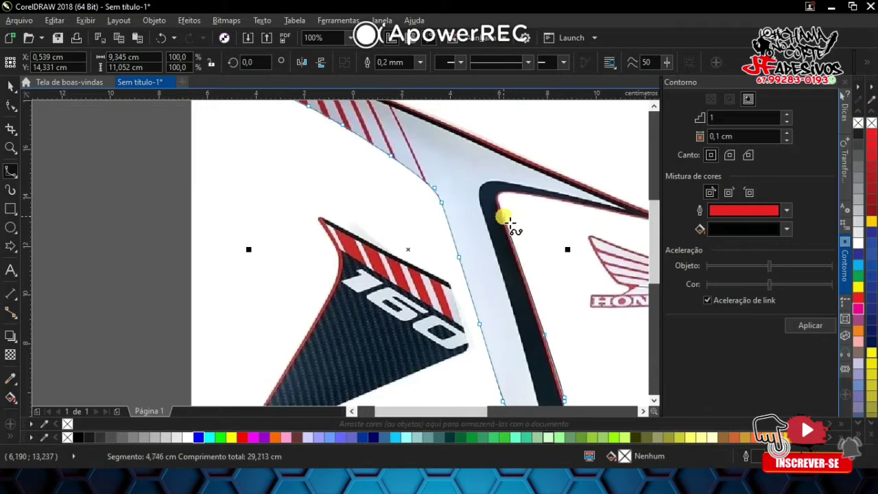
{"action": "scroll", "coordinate": [504, 220], "scroll_direction": "up", "scroll_amount": 1}
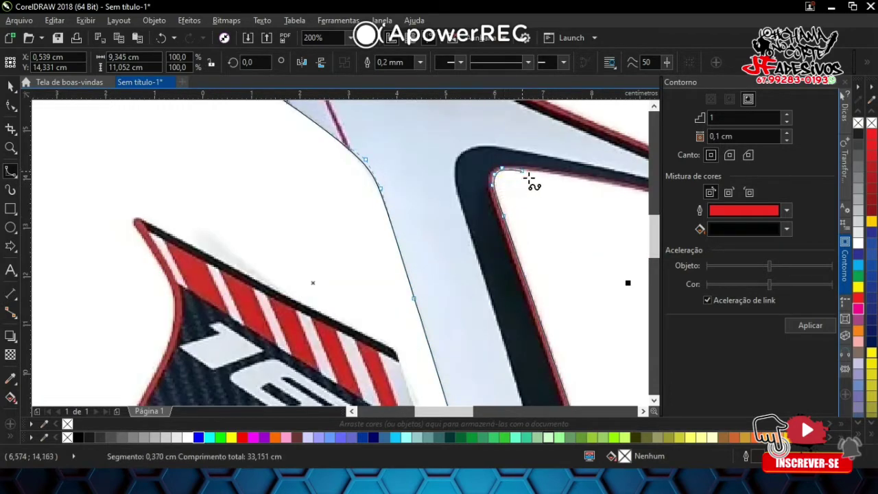
{"action": "left_click", "coordinate": [558, 201]}
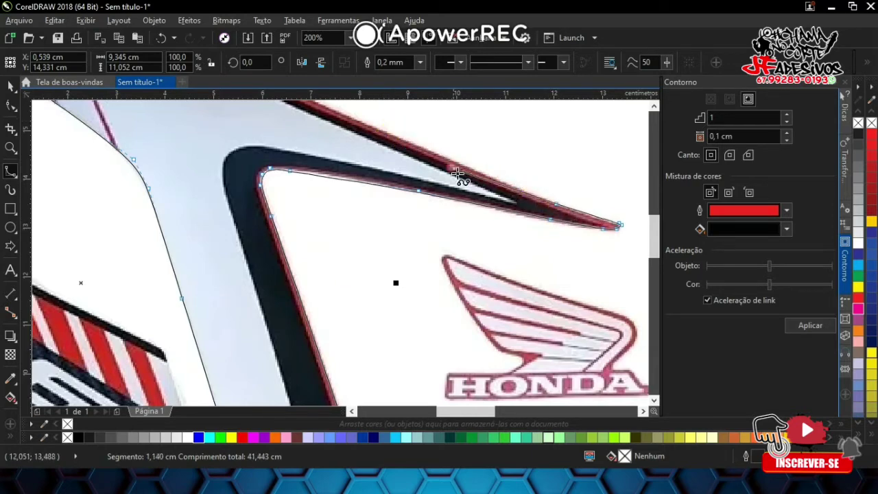
{"action": "left_click_drag", "start_coordinate": [410, 148], "coordinate": [152, 129]}
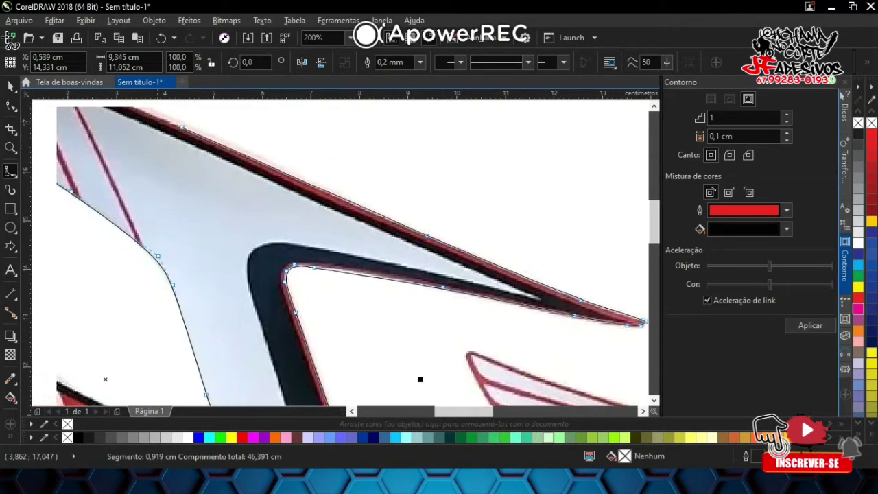
{"action": "key", "text": "F10"}
Zoom in and inspect the traced outline's tip nodes with the Shape tool
{"action": "scroll", "coordinate": [304, 265], "scroll_direction": "up", "scroll_amount": 3}
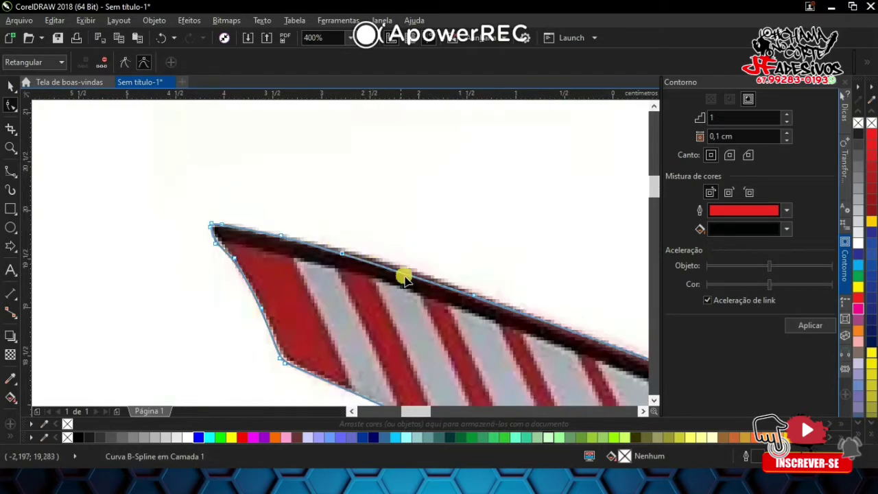
{"action": "scroll", "coordinate": [409, 285], "scroll_direction": "up", "scroll_amount": 2}
{"action": "scroll", "coordinate": [314, 236], "scroll_direction": "down", "scroll_amount": 2}
{"action": "scroll", "coordinate": [314, 236], "scroll_direction": "up", "scroll_amount": 2}
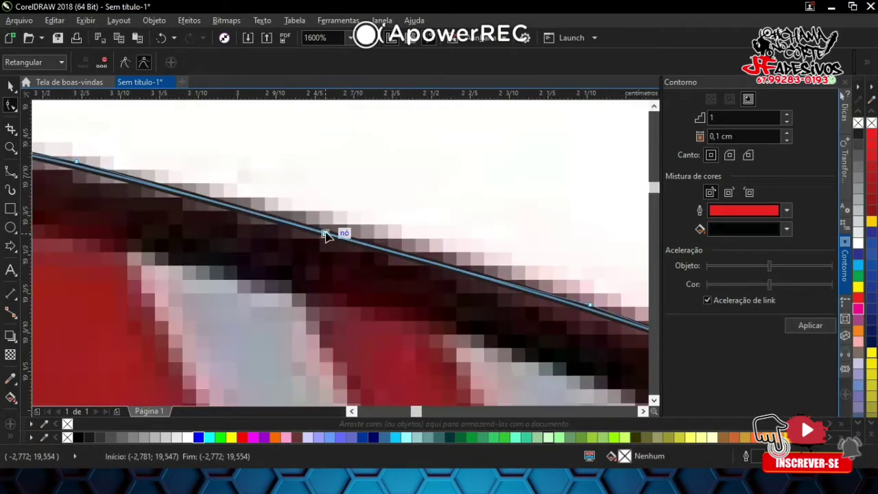
{"action": "left_click", "coordinate": [11, 93]}
{"action": "scroll", "coordinate": [277, 238], "scroll_direction": "down", "scroll_amount": 3}
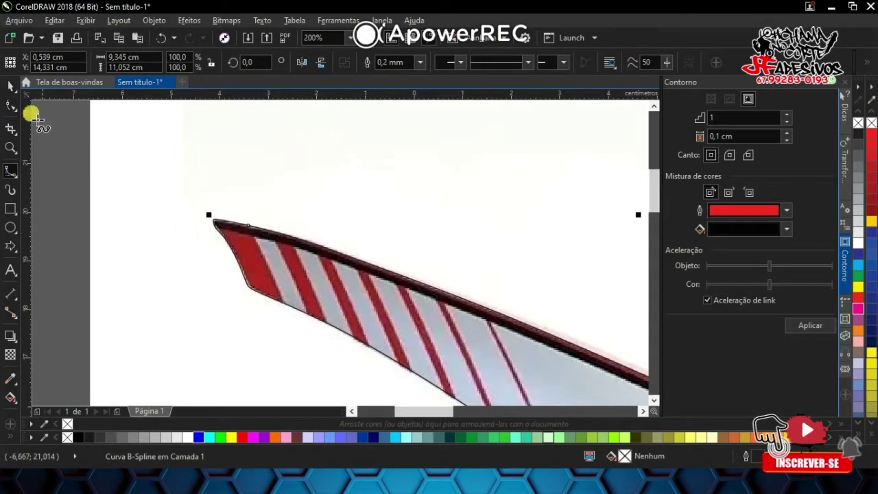
{"action": "left_click", "coordinate": [10, 104]}
{"action": "scroll", "coordinate": [219, 225], "scroll_direction": "up", "scroll_amount": 3}
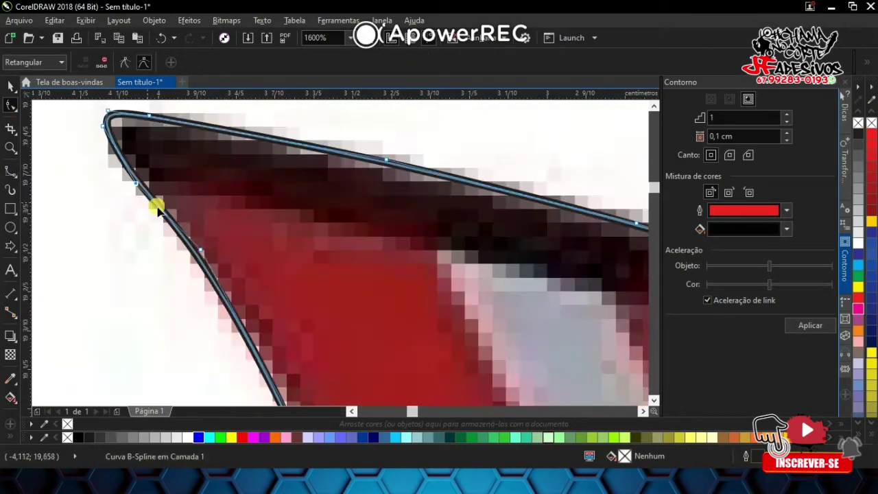
Start a new B-spline curve at the stripe's tip
{"action": "left_click", "coordinate": [10, 170]}
{"action": "scroll", "coordinate": [141, 189], "scroll_direction": "down", "scroll_amount": 3}
{"action": "left_click", "coordinate": [123, 168]}
{"action": "scroll", "coordinate": [122, 168], "scroll_direction": "up", "scroll_amount": 2}
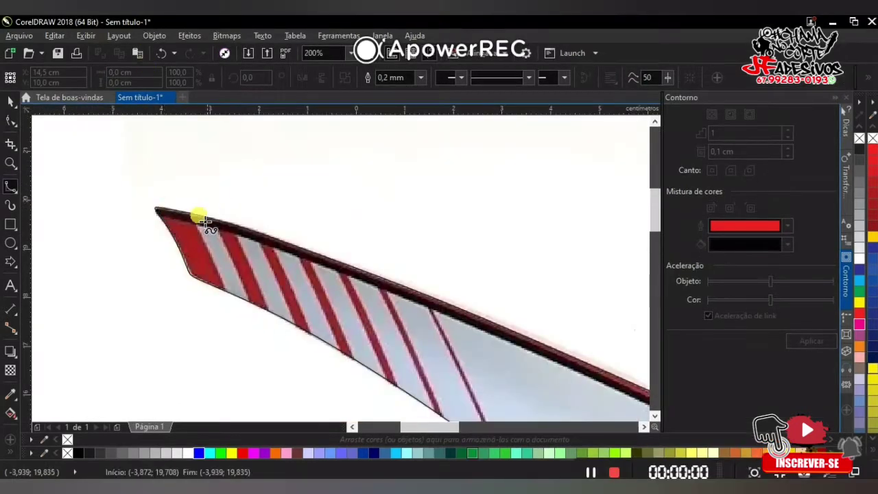
Trace nodes along the stripe's top edge out to its far point
{"action": "left_click", "coordinate": [241, 249]}
{"action": "left_click", "coordinate": [389, 298]}
{"action": "left_click", "coordinate": [573, 366]}
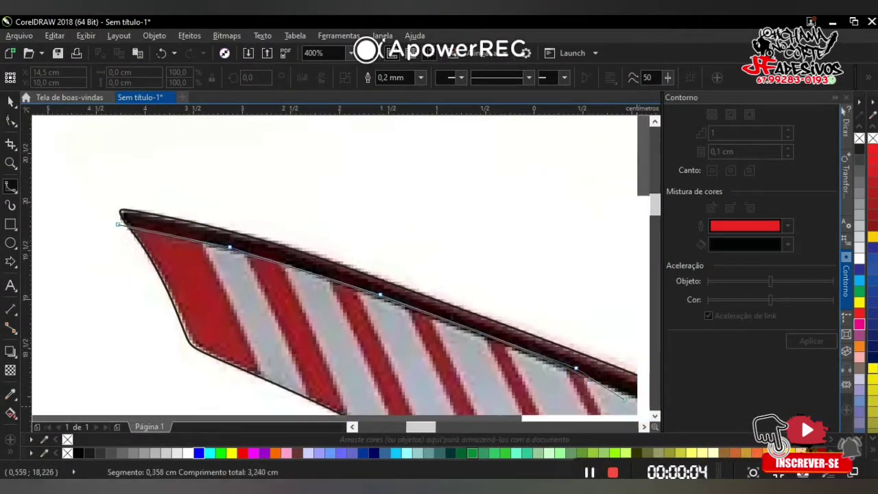
{"action": "left_click", "coordinate": [467, 309]}
{"action": "left_click", "coordinate": [444, 281]}
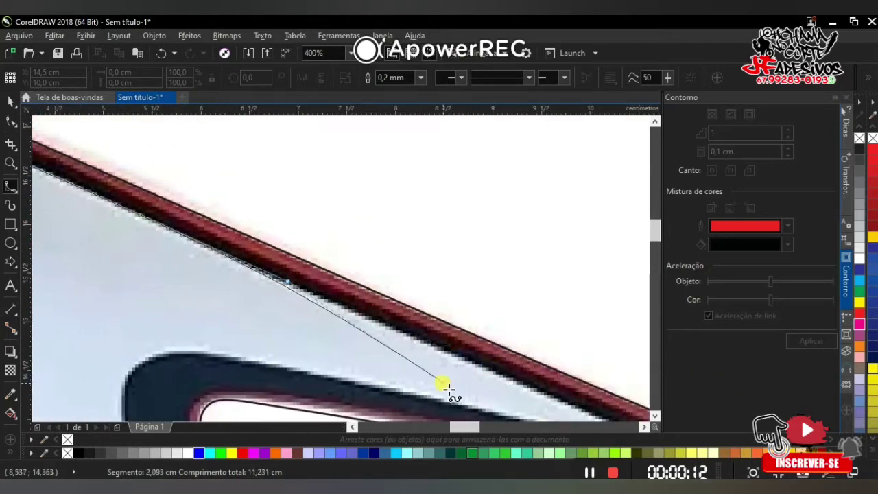
{"action": "left_click", "coordinate": [501, 378]}
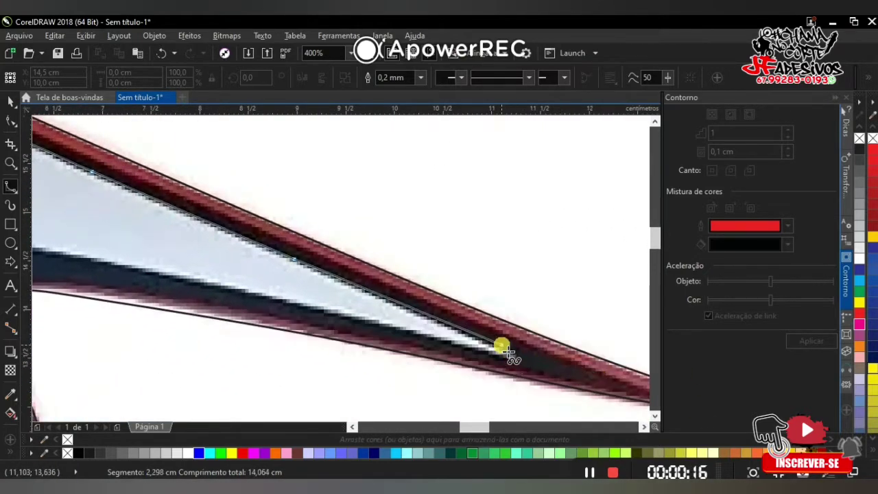
{"action": "left_click", "coordinate": [341, 325]}
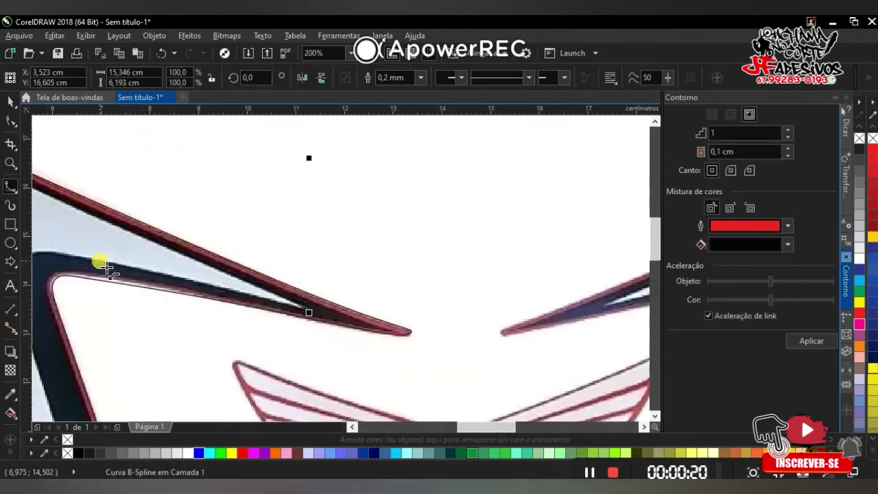
Continue the outline around the inner corner and down the long band to its lower point
{"action": "scroll", "coordinate": [103, 264], "scroll_direction": "down", "scroll_amount": 2}
{"action": "left_click", "coordinate": [194, 255]}
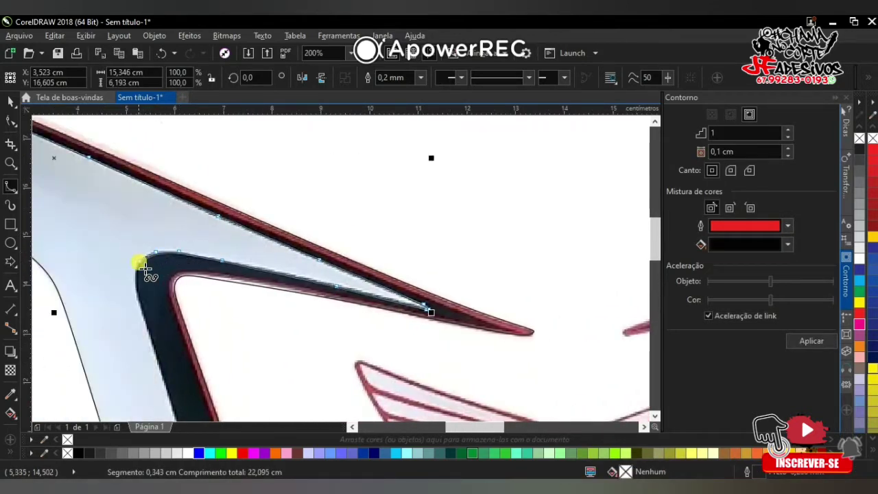
{"action": "scroll", "coordinate": [146, 303], "scroll_direction": "down", "scroll_amount": 5}
{"action": "left_click", "coordinate": [177, 284]}
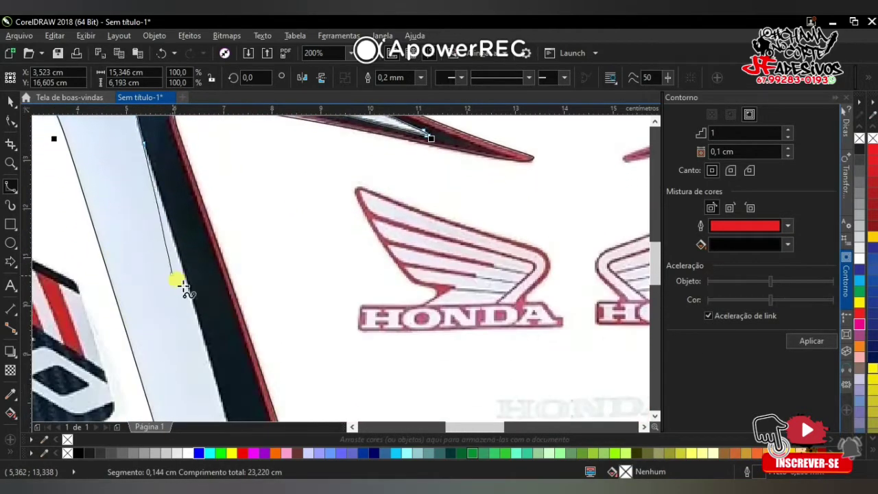
{"action": "scroll", "coordinate": [275, 343], "scroll_direction": "down", "scroll_amount": 3}
{"action": "left_click", "coordinate": [249, 345]}
{"action": "scroll", "coordinate": [249, 345], "scroll_direction": "down", "scroll_amount": 2}
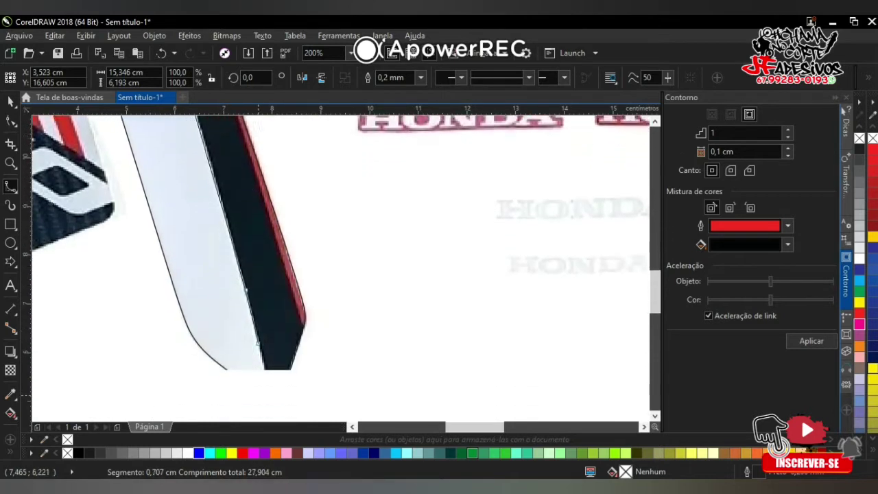
{"action": "left_click", "coordinate": [271, 346]}
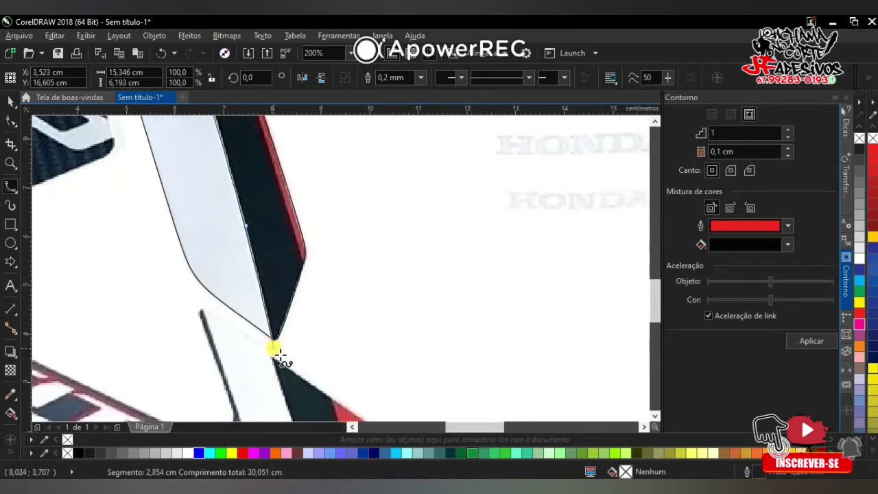
{"action": "scroll", "coordinate": [276, 355], "scroll_direction": "up", "scroll_amount": 1}
{"action": "left_click", "coordinate": [226, 367]}
Trace back along the striped tip's lower edge
{"action": "scroll", "coordinate": [226, 367], "scroll_direction": "down", "scroll_amount": 2}
{"action": "left_click", "coordinate": [373, 336]}
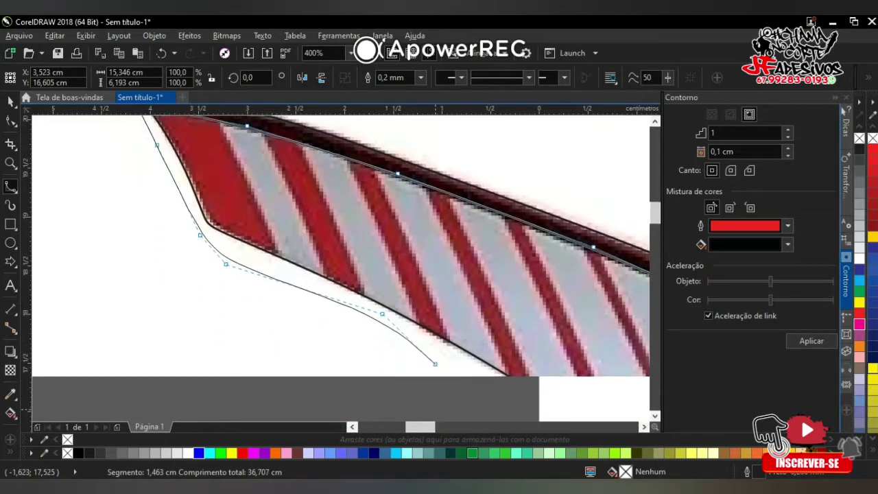
{"action": "scroll", "coordinate": [435, 363], "scroll_direction": "down", "scroll_amount": 2}
{"action": "left_click", "coordinate": [519, 330]}
{"action": "scroll", "coordinate": [520, 331], "scroll_direction": "down", "scroll_amount": 2}
{"action": "left_click", "coordinate": [281, 240]}
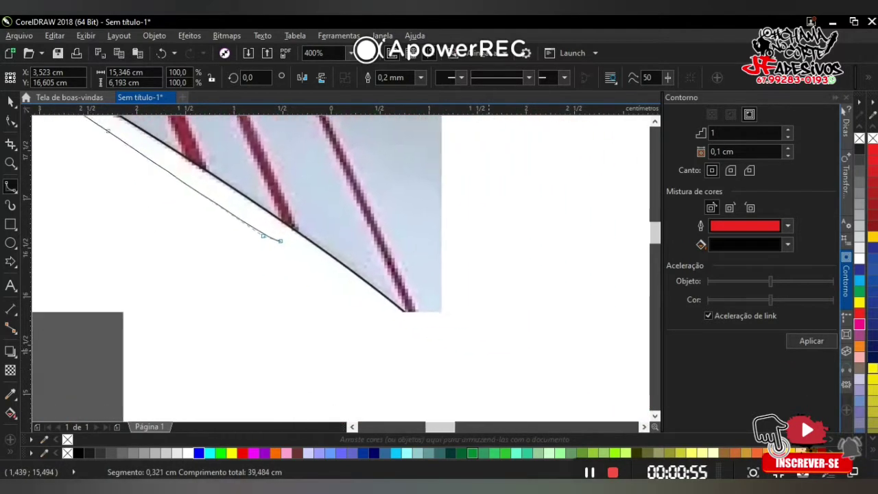
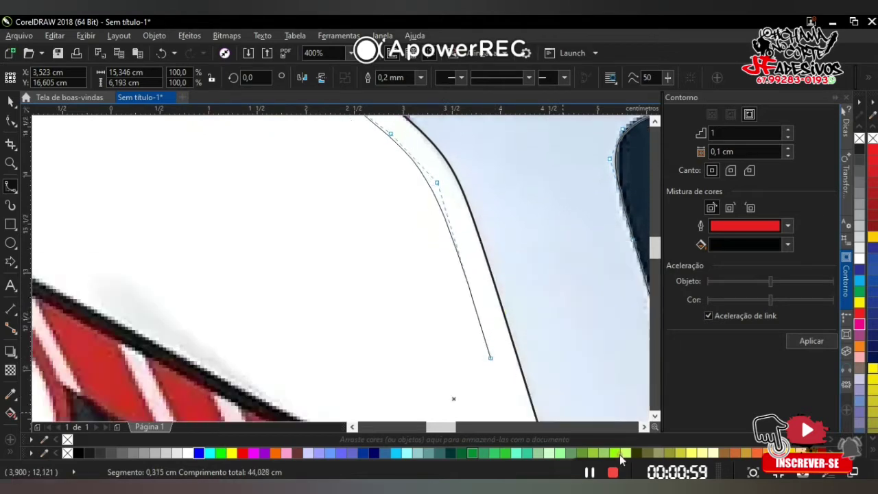
Trace B-spline nodes around the inner corner and along the stripe's lower edge to the arrow tip
{"action": "scroll", "coordinate": [454, 398], "scroll_direction": "down", "scroll_amount": 3}
{"action": "left_click", "coordinate": [530, 320]}
{"action": "scroll", "coordinate": [392, 369], "scroll_direction": "up", "scroll_amount": 3}
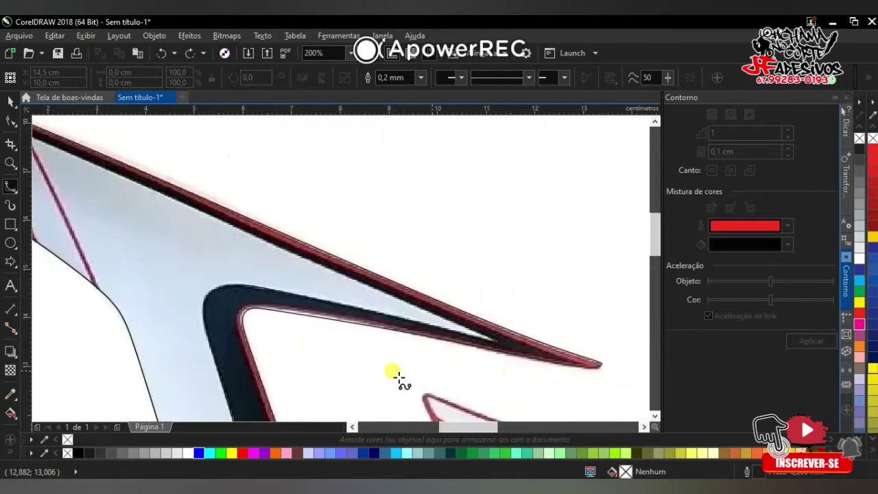
{"action": "scroll", "coordinate": [240, 330], "scroll_direction": "up", "scroll_amount": 2}
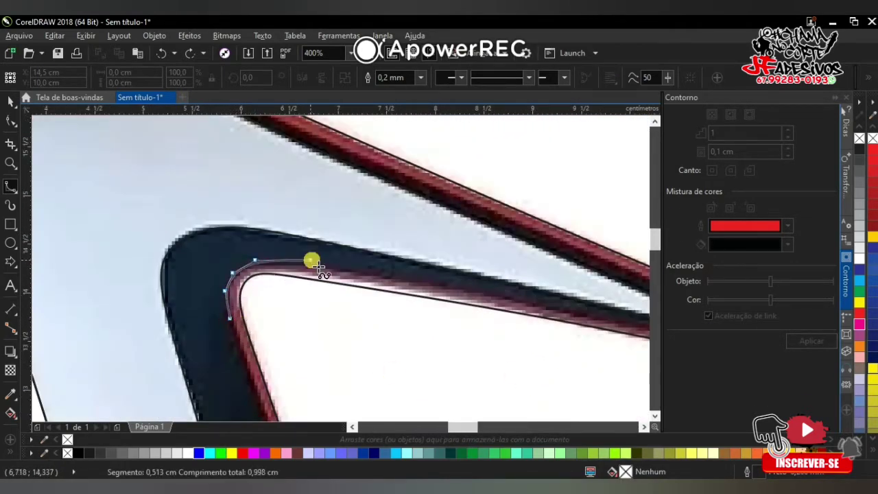
{"action": "left_click", "coordinate": [518, 297]}
{"action": "scroll", "coordinate": [560, 333], "scroll_direction": "down", "scroll_amount": 2}
{"action": "left_click", "coordinate": [594, 345]}
{"action": "scroll", "coordinate": [594, 345], "scroll_direction": "down", "scroll_amount": 2}
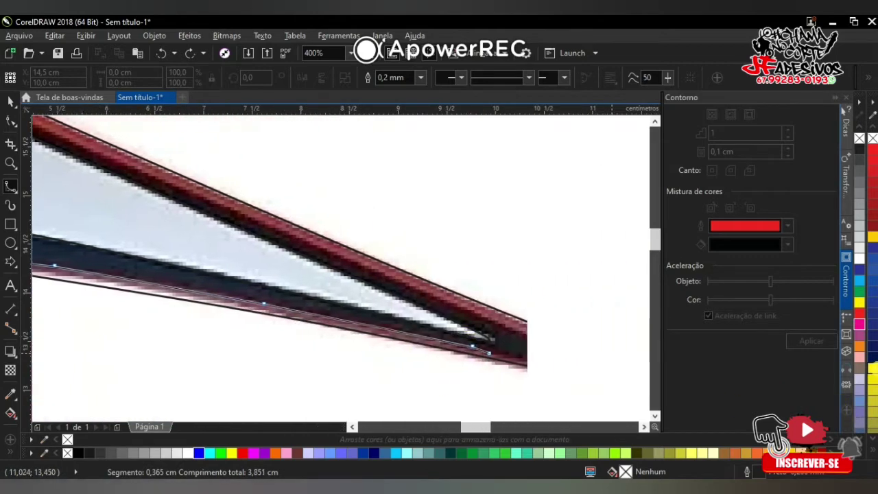
{"action": "scroll", "coordinate": [554, 377], "scroll_direction": "down", "scroll_amount": 3}
Add B-spline nodes back along the upper edge of the stripe
{"action": "left_click", "coordinate": [506, 347]}
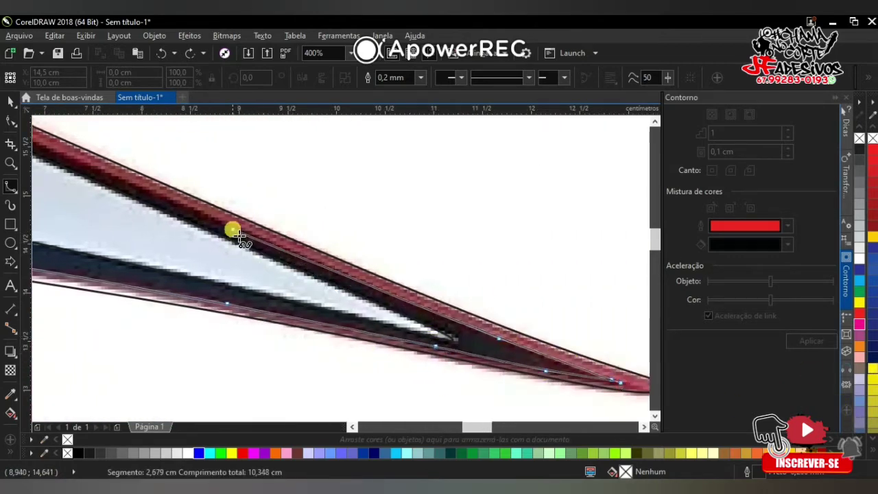
{"action": "left_click", "coordinate": [231, 229]}
{"action": "scroll", "coordinate": [231, 229], "scroll_direction": "up", "scroll_amount": 3}
{"action": "left_click", "coordinate": [117, 180]}
{"action": "scroll", "coordinate": [117, 180], "scroll_direction": "up", "scroll_amount": 2}
{"action": "scroll", "coordinate": [309, 112], "scroll_direction": "up", "scroll_amount": 5}
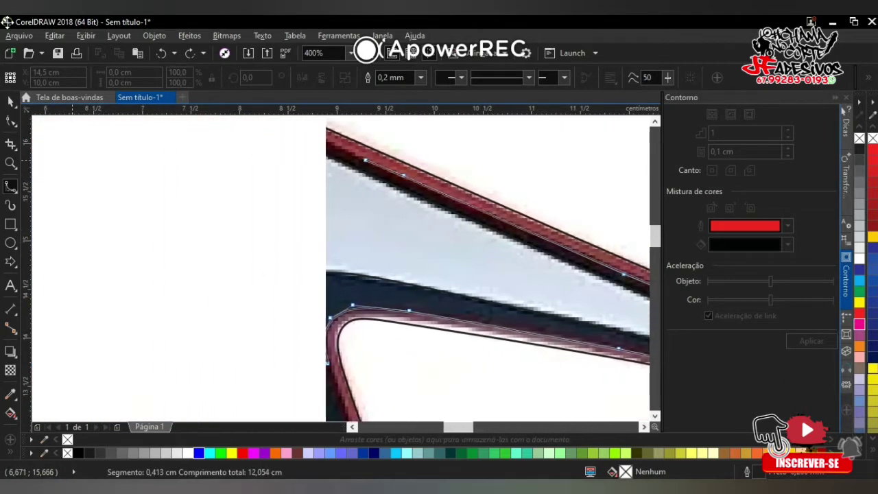
{"action": "scroll", "coordinate": [330, 160], "scroll_direction": "up", "scroll_amount": 4}
{"action": "scroll", "coordinate": [188, 208], "scroll_direction": "up", "scroll_amount": 2}
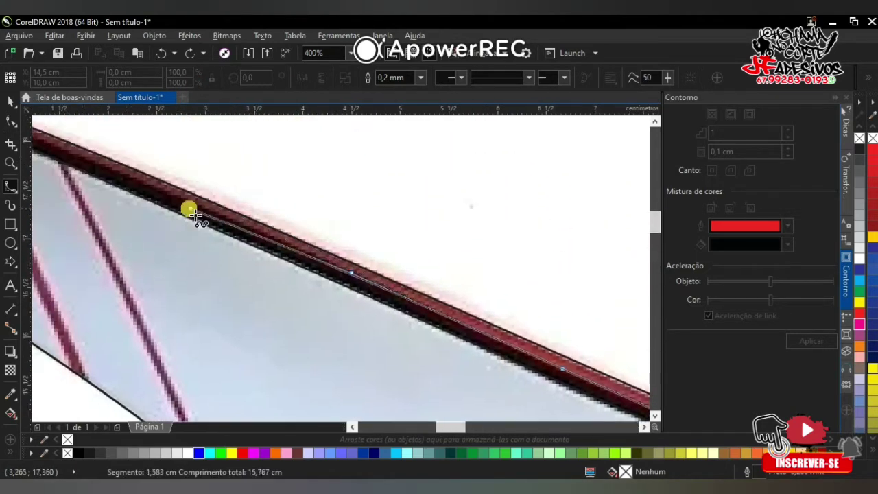
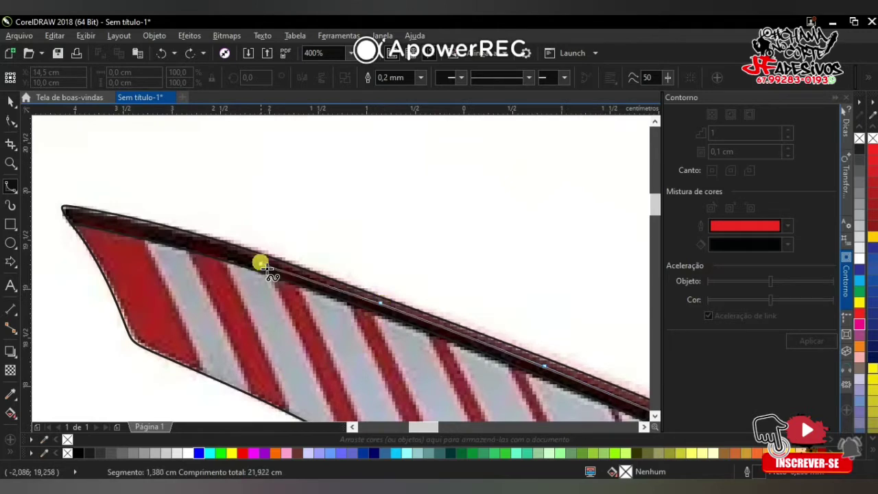
Trace a B-spline outline around the dark top border strip of the striped piece
{"action": "left_click", "coordinate": [147, 226]}
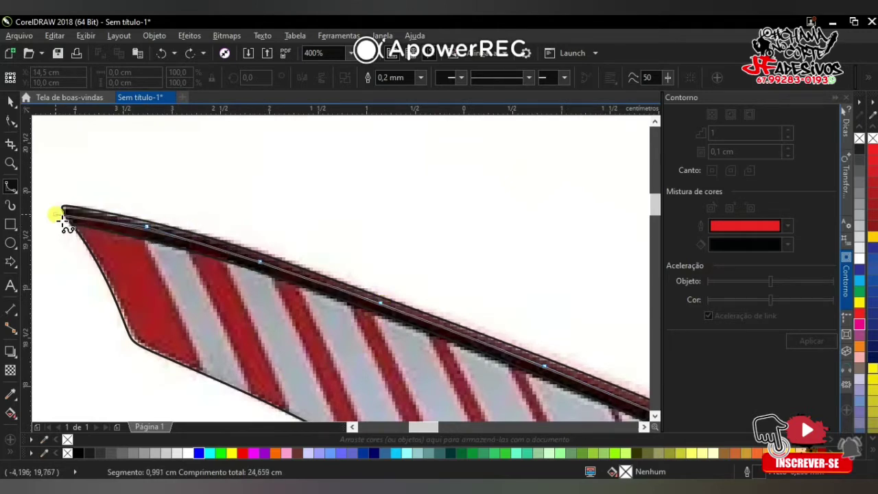
{"action": "double_click", "coordinate": [96, 203]}
{"action": "scroll", "coordinate": [222, 235], "scroll_direction": "down", "scroll_amount": 2}
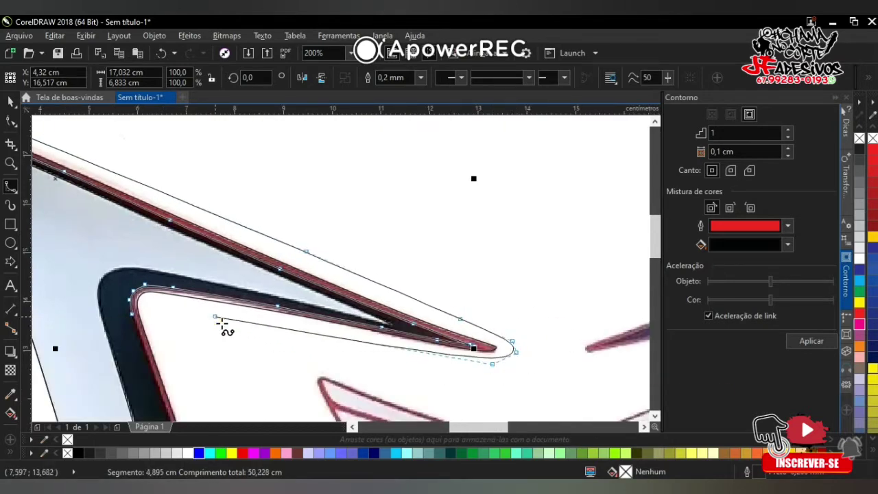
Trace a closed B-spline outline around the long black-and-red stripe
{"action": "left_click", "coordinate": [247, 313]}
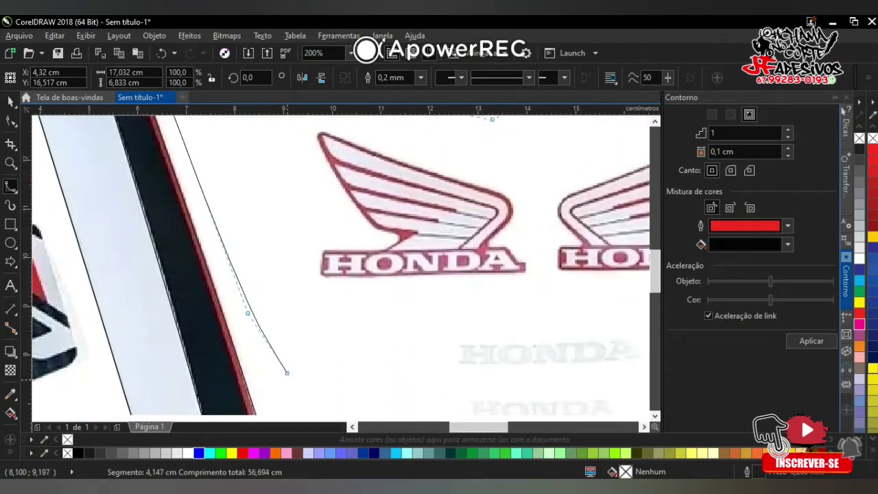
{"action": "scroll", "coordinate": [287, 372], "scroll_direction": "down", "scroll_amount": 3}
{"action": "left_click", "coordinate": [292, 328]}
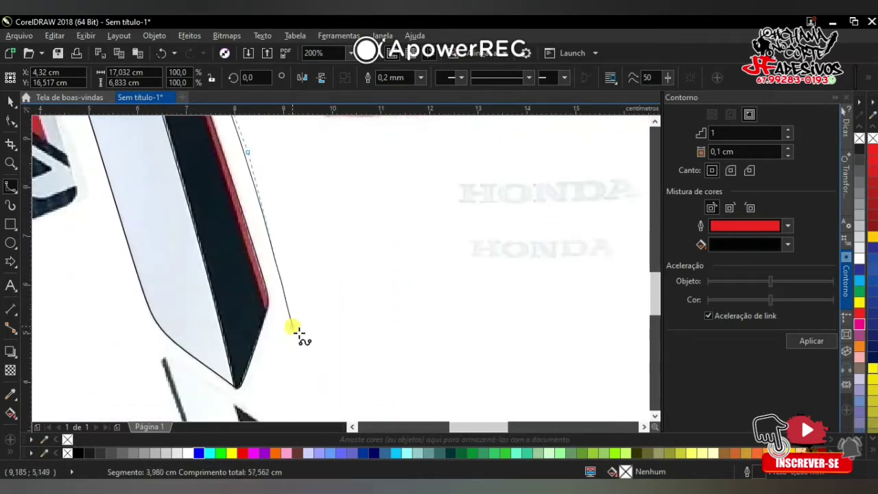
{"action": "left_click", "coordinate": [266, 312]}
{"action": "left_click", "coordinate": [218, 171]}
{"action": "left_click", "coordinate": [177, 200]}
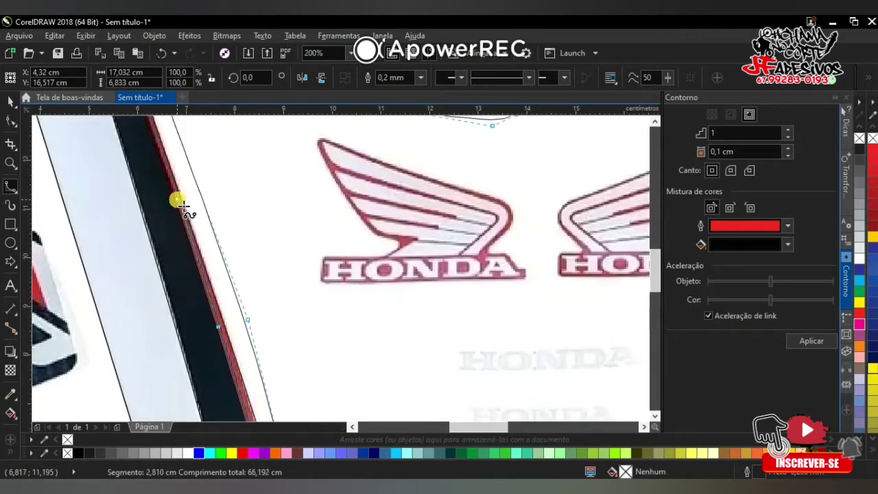
{"action": "scroll", "coordinate": [177, 189], "scroll_direction": "up", "scroll_amount": 2}
{"action": "left_click", "coordinate": [149, 172]}
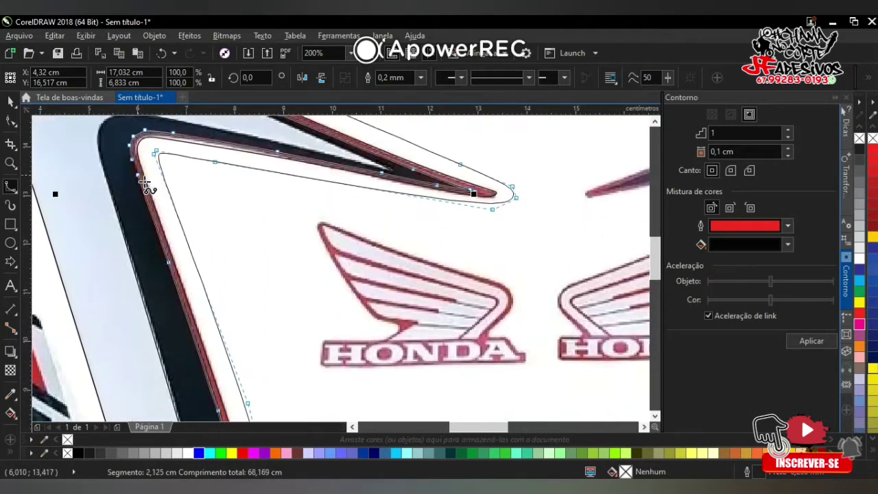
{"action": "left_click", "coordinate": [145, 182]}
{"action": "scroll", "coordinate": [333, 392], "scroll_direction": "down", "scroll_amount": 2}
{"action": "scroll", "coordinate": [290, 378], "scroll_direction": "up", "scroll_amount": 2}
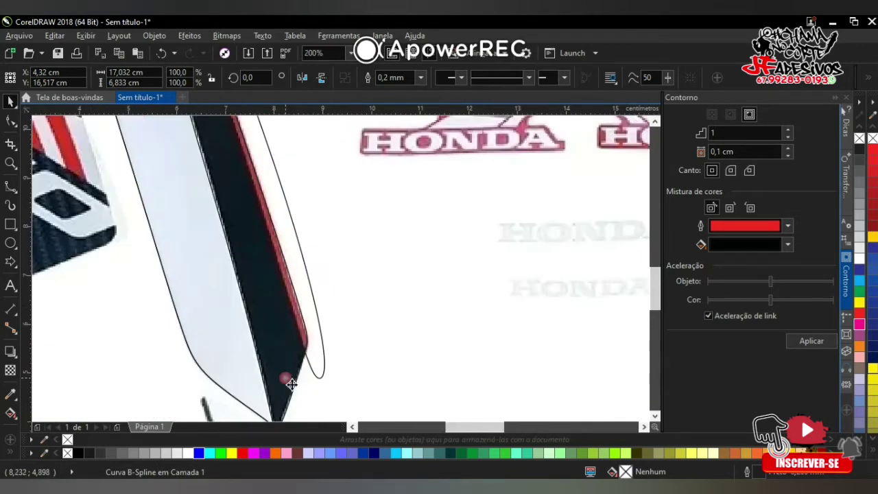
Nudge the traced stripe outline about 0.8 cm to the right
{"action": "left_click", "coordinate": [316, 367]}
{"action": "left_click", "coordinate": [335, 324]}
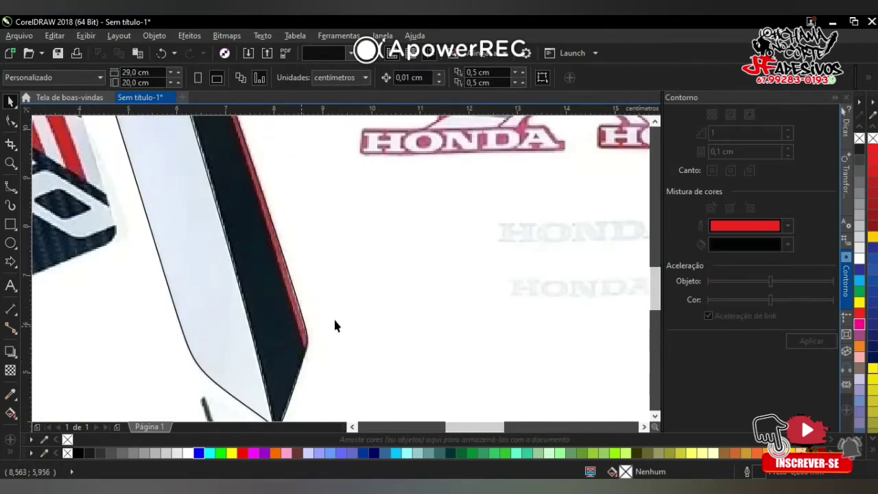
{"action": "left_click_drag", "start_coordinate": [304, 335], "coordinate": [343, 323]}
{"action": "scroll", "coordinate": [343, 337], "scroll_direction": "down", "scroll_amount": 2}
Draw B-spline lines along the edges of the first several diagonal red stripes
{"action": "scroll", "coordinate": [128, 186], "scroll_direction": "up", "scroll_amount": 3}
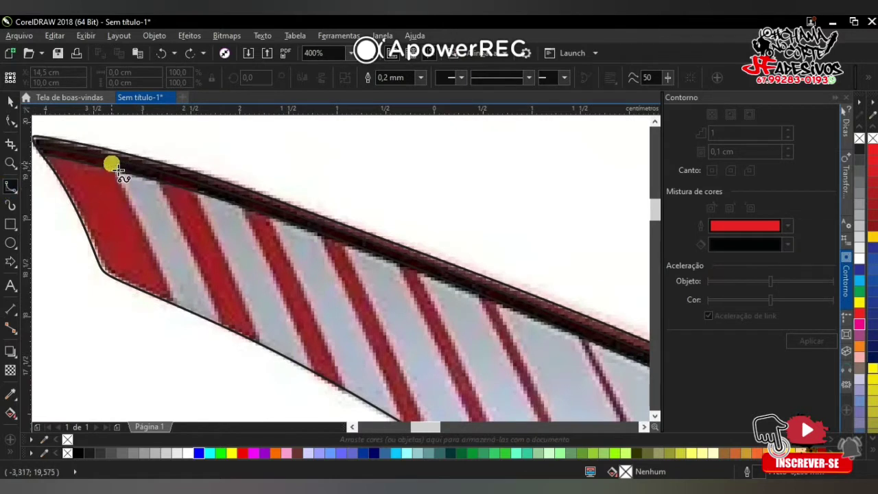
{"action": "left_click", "coordinate": [111, 165]}
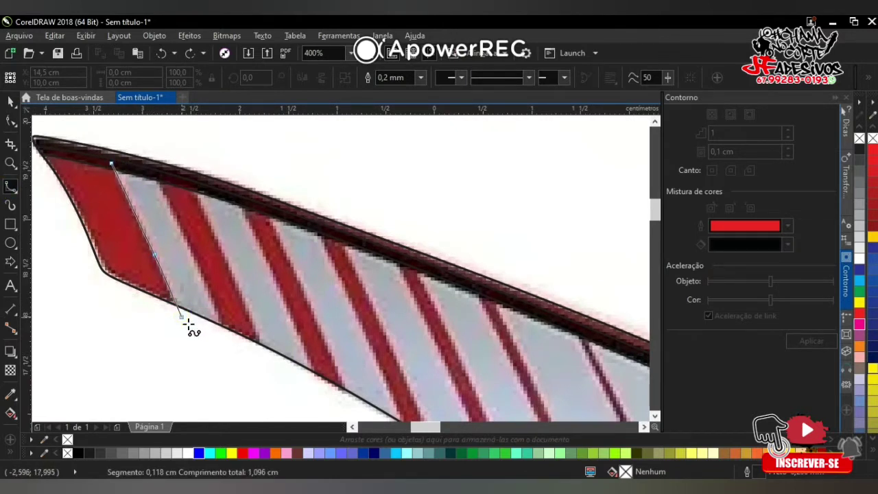
{"action": "double_click", "coordinate": [184, 320]}
{"action": "left_click", "coordinate": [160, 171]}
{"action": "left_click", "coordinate": [218, 323]}
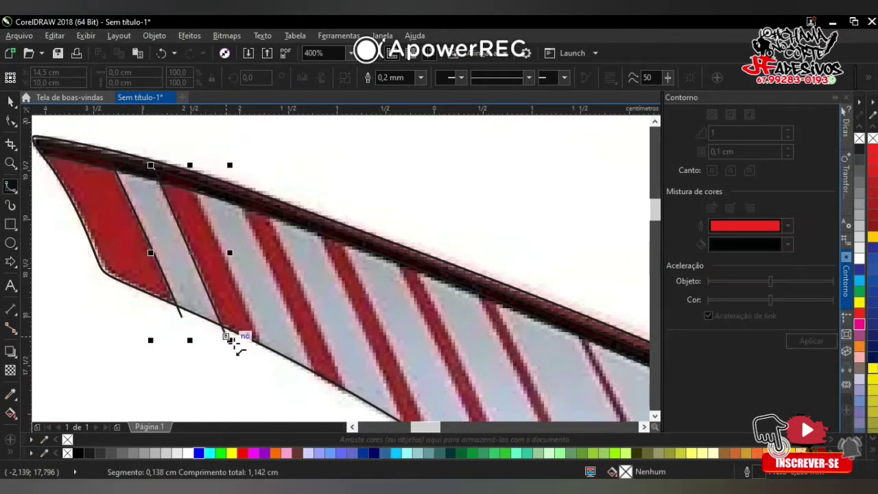
{"action": "double_click", "coordinate": [226, 337]}
{"action": "left_click", "coordinate": [193, 180]}
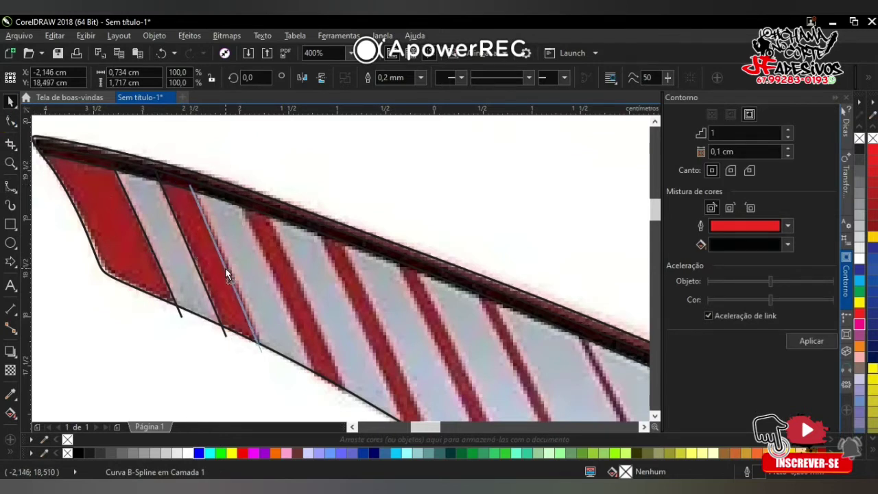
{"action": "double_click", "coordinate": [264, 348]}
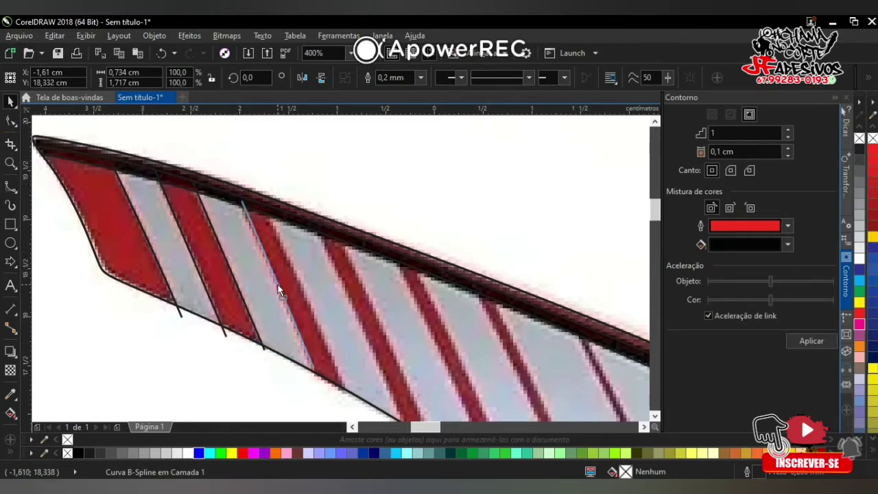
{"action": "double_click", "coordinate": [322, 384]}
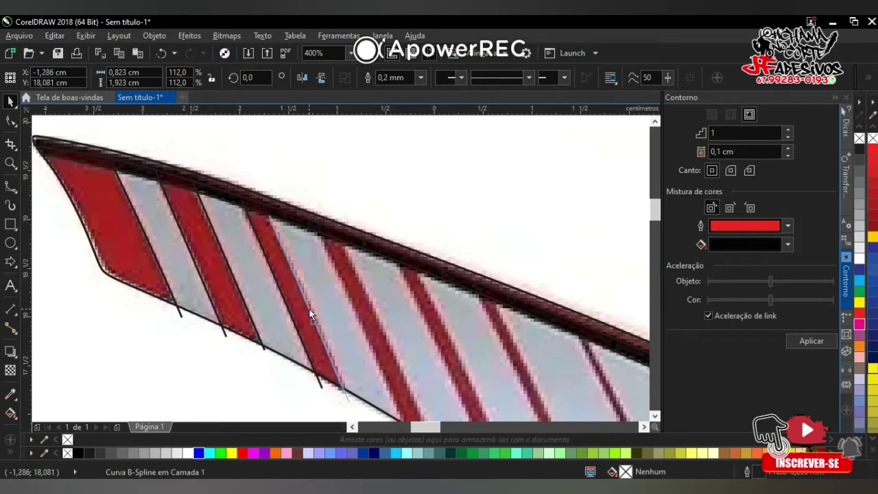
{"action": "double_click", "coordinate": [348, 389]}
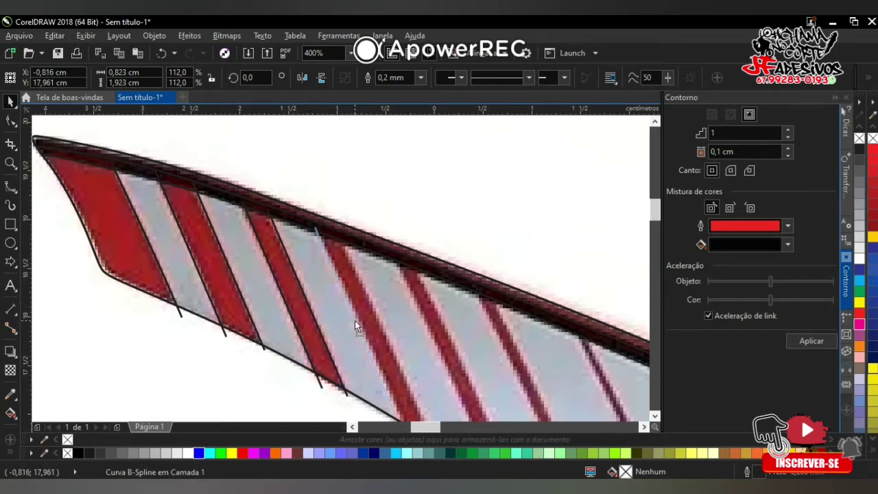
{"action": "double_click", "coordinate": [355, 320]}
Draw lines along the remaining red stripe edges further right, down to the lower border
{"action": "scroll", "coordinate": [308, 310], "scroll_direction": "down", "scroll_amount": 2}
{"action": "scroll", "coordinate": [308, 309], "scroll_direction": "up", "scroll_amount": 2}
{"action": "scroll", "coordinate": [304, 331], "scroll_direction": "up", "scroll_amount": 1}
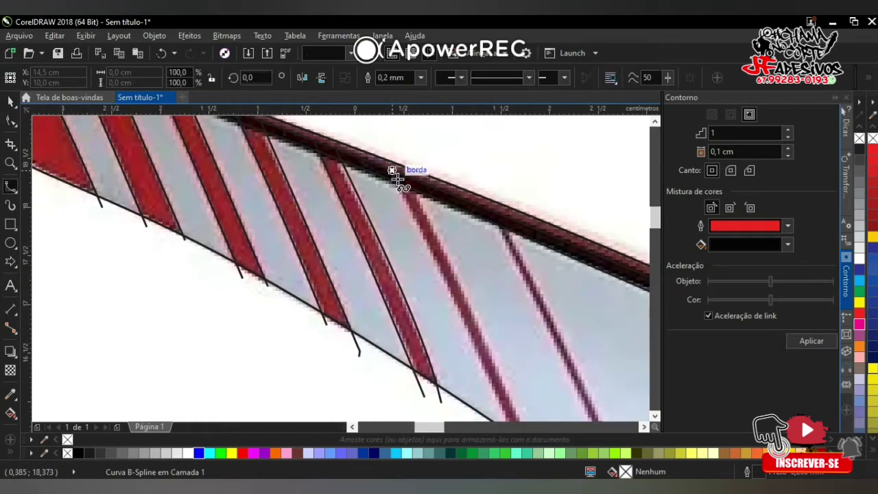
{"action": "left_click", "coordinate": [397, 178]}
{"action": "left_click", "coordinate": [519, 412]}
{"action": "double_click", "coordinate": [424, 153]}
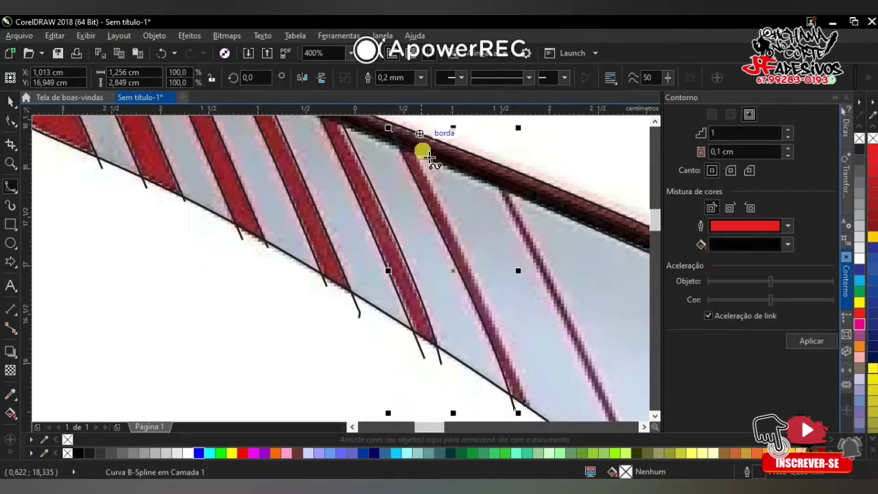
{"action": "left_click", "coordinate": [410, 140]}
{"action": "left_click", "coordinate": [461, 242]}
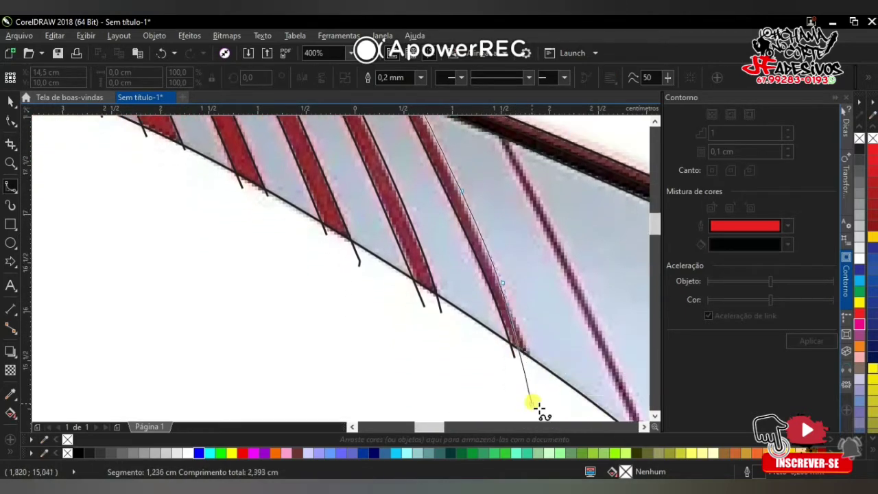
{"action": "double_click", "coordinate": [533, 405]}
{"action": "left_click", "coordinate": [492, 122]}
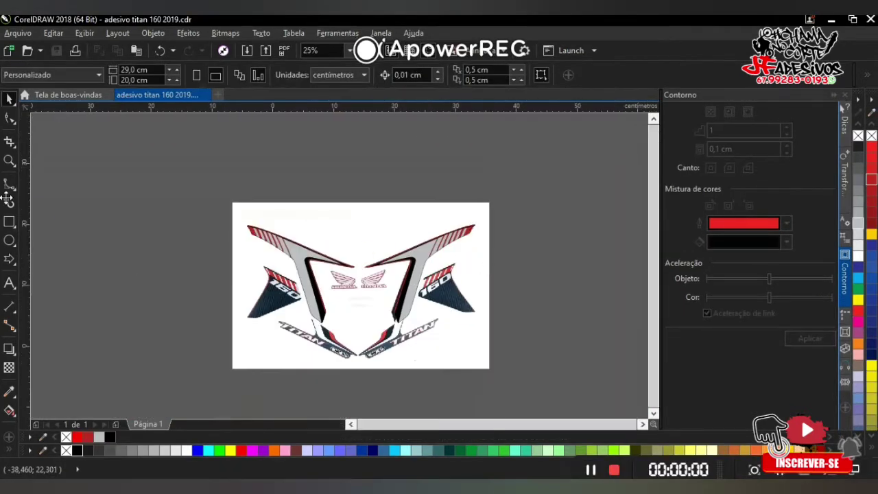
Start a B-spline curve at the 160 panel's tip, placing nodes down its red outline
{"action": "left_click", "coordinate": [34, 185]}
{"action": "scroll", "coordinate": [255, 294], "scroll_direction": "up", "scroll_amount": 3}
{"action": "scroll", "coordinate": [162, 250], "scroll_direction": "up", "scroll_amount": 3}
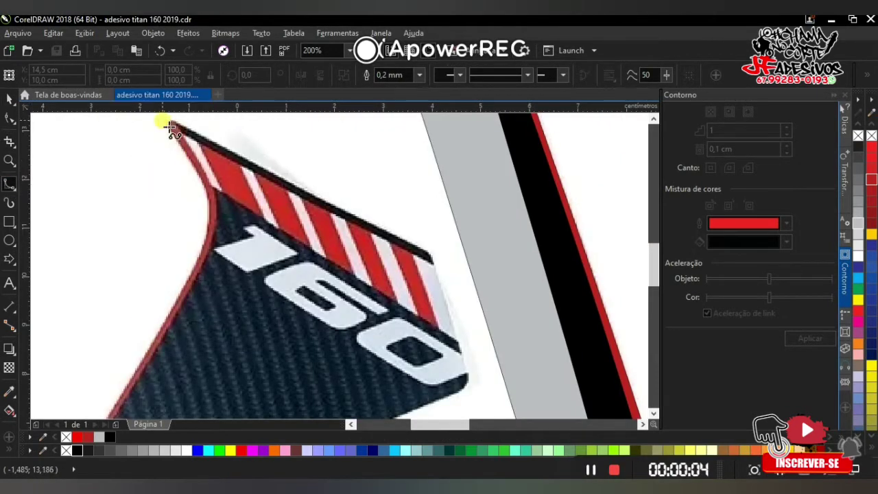
{"action": "scroll", "coordinate": [170, 127], "scroll_direction": "up", "scroll_amount": 2}
{"action": "left_click", "coordinate": [207, 134]}
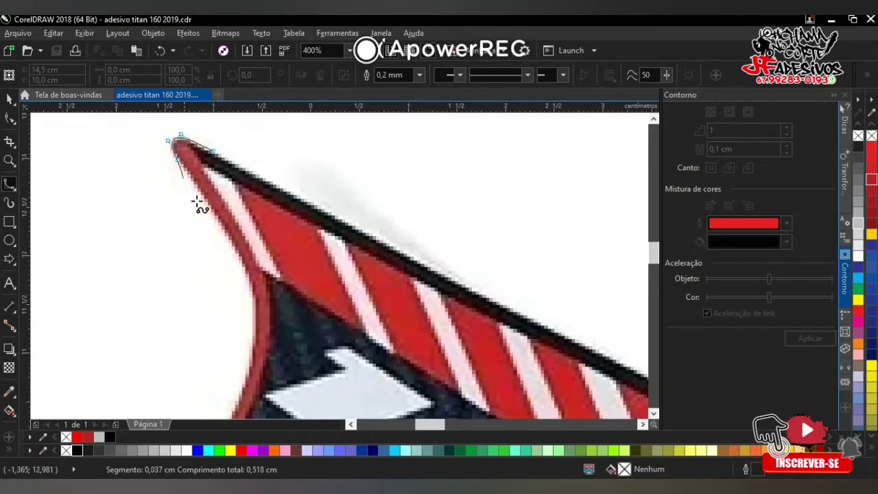
{"action": "left_click", "coordinate": [231, 384]}
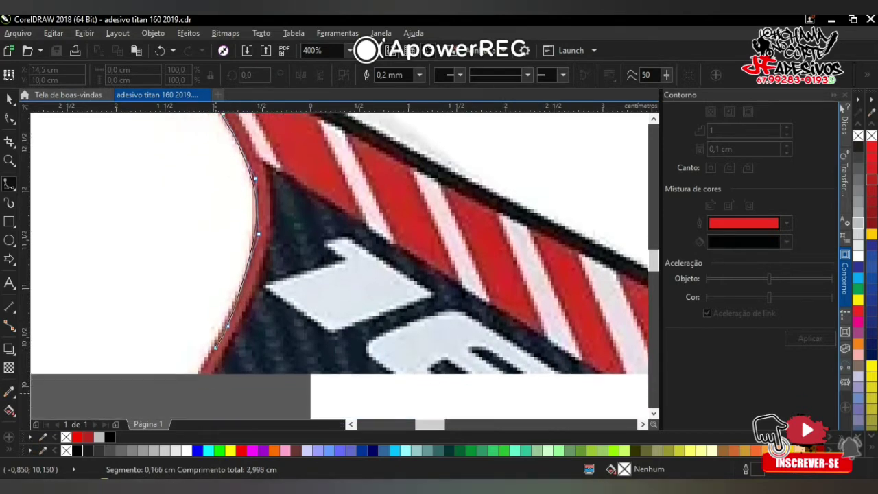
{"action": "left_click", "coordinate": [141, 380]}
{"action": "scroll", "coordinate": [159, 388], "scroll_direction": "down", "scroll_amount": 2}
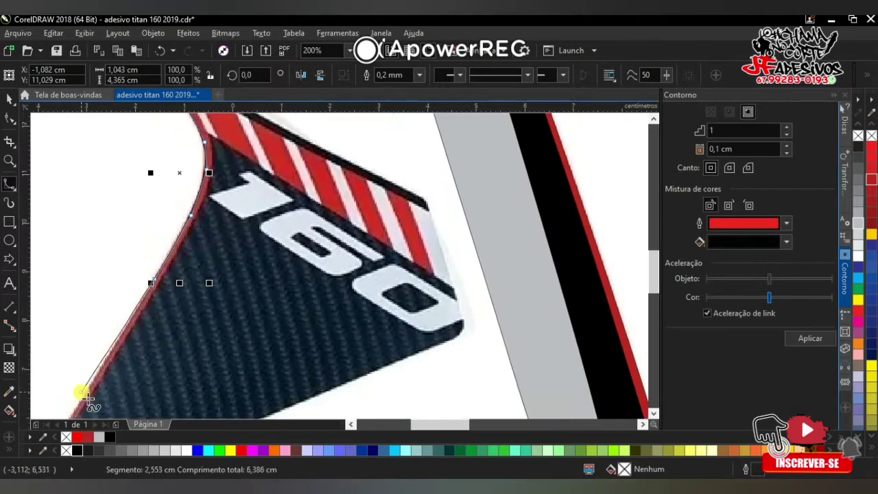
{"action": "left_click", "coordinate": [179, 381]}
{"action": "left_click", "coordinate": [153, 367]}
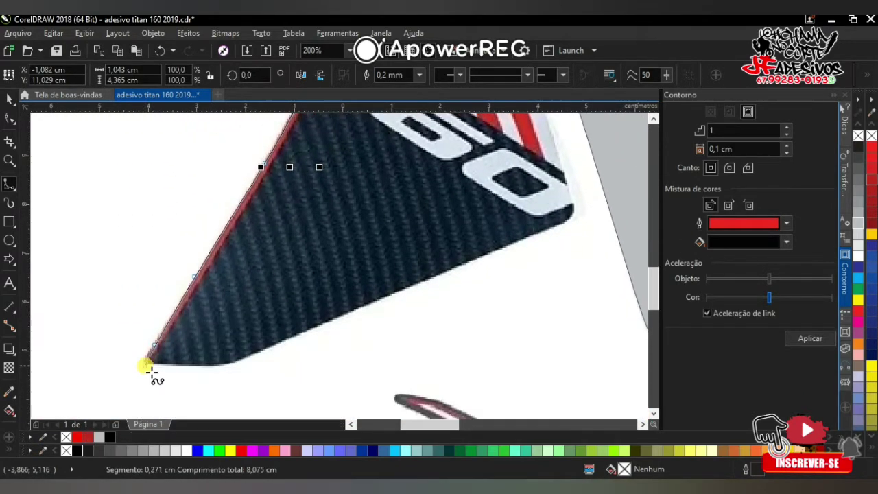
{"action": "scroll", "coordinate": [157, 368], "scroll_direction": "up", "scroll_amount": 1}
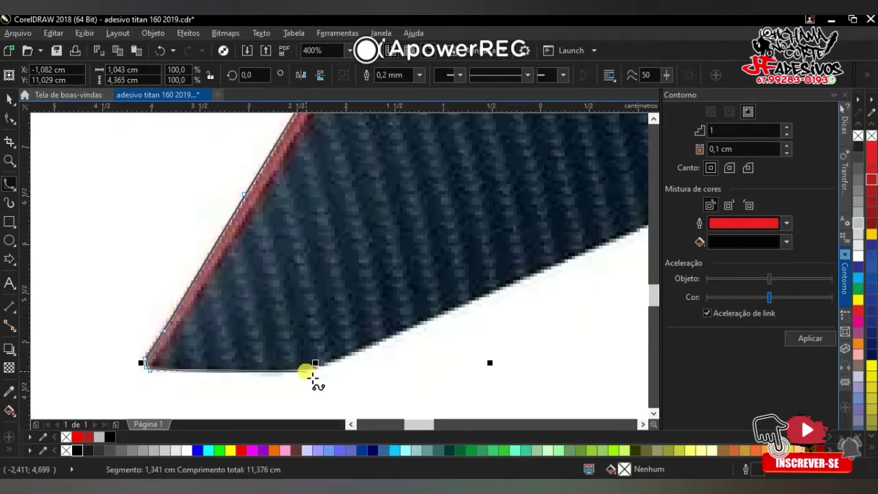
{"action": "scroll", "coordinate": [432, 248], "scroll_direction": "down", "scroll_amount": 1}
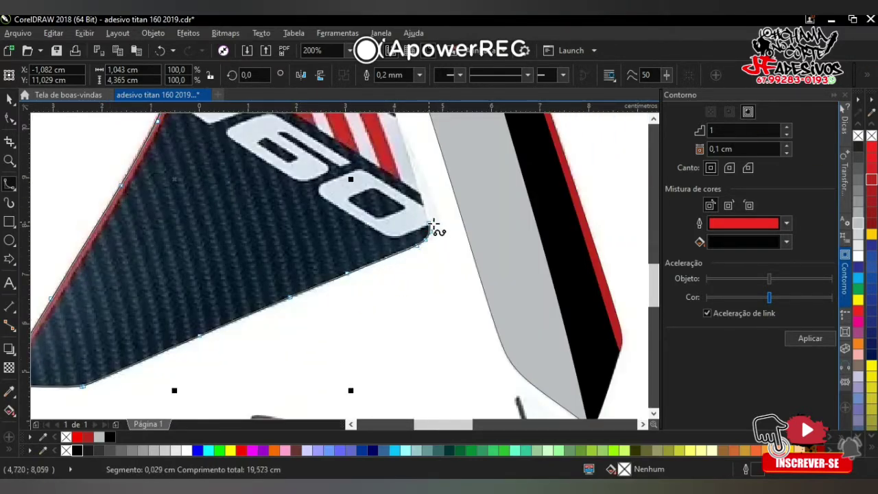
Close the outline at the pointed top tip and inspect its nodes with the Shape tool
{"action": "left_click", "coordinate": [392, 200]}
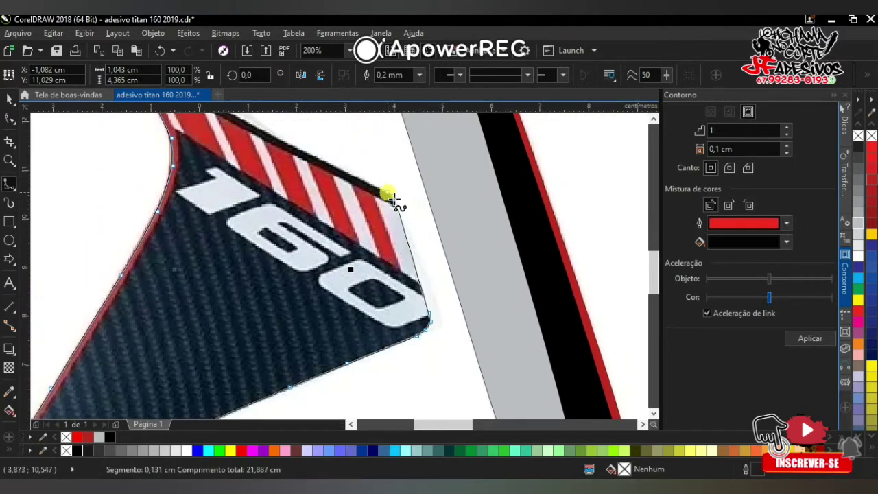
{"action": "left_click", "coordinate": [172, 149]}
{"action": "left_click", "coordinate": [150, 141]}
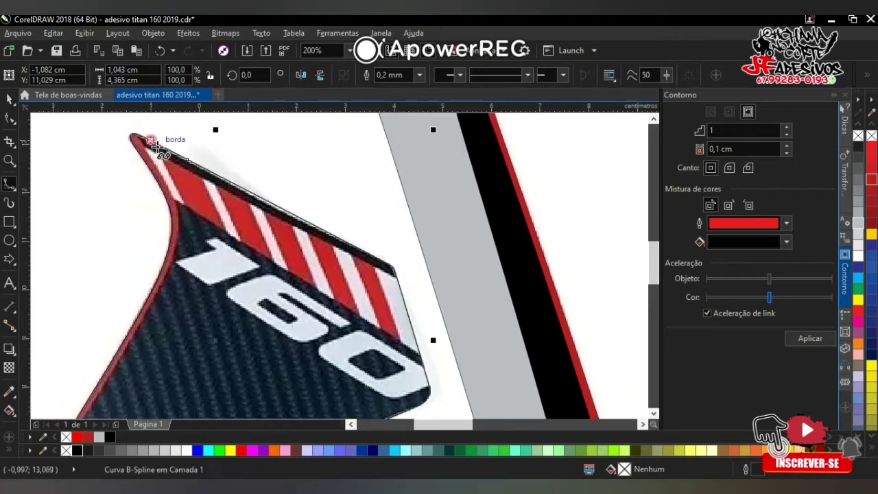
{"action": "left_click", "coordinate": [7, 140]}
{"action": "scroll", "coordinate": [205, 168], "scroll_direction": "up", "scroll_amount": 1}
{"action": "scroll", "coordinate": [173, 142], "scroll_direction": "down", "scroll_amount": 1}
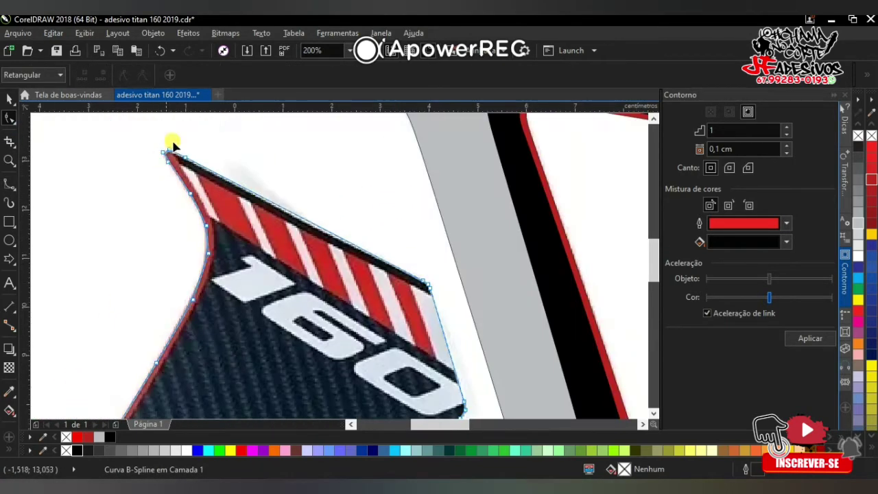
{"action": "scroll", "coordinate": [138, 199], "scroll_direction": "up", "scroll_amount": 2}
{"action": "scroll", "coordinate": [77, 196], "scroll_direction": "down", "scroll_amount": 2}
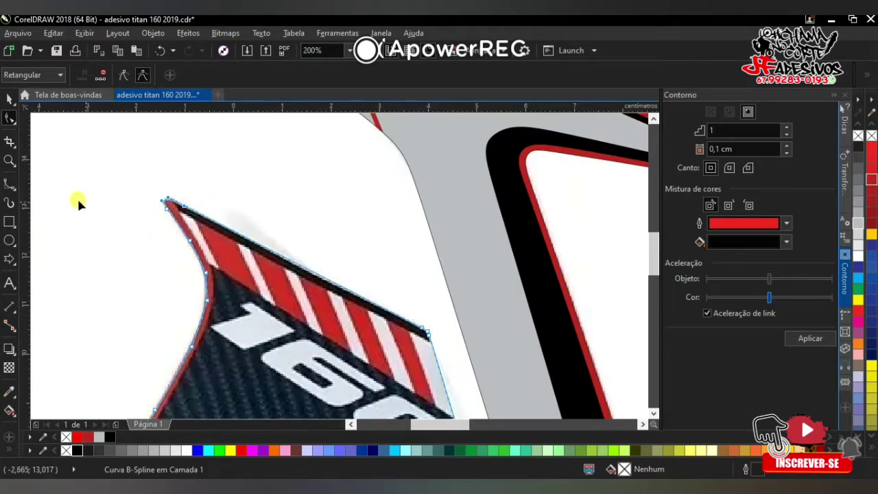
{"action": "left_click", "coordinate": [9, 184]}
Trace a B-spline curve from the panel's top tip down its left edge
{"action": "scroll", "coordinate": [133, 162], "scroll_direction": "up", "scroll_amount": 1}
{"action": "left_click", "coordinate": [127, 150]}
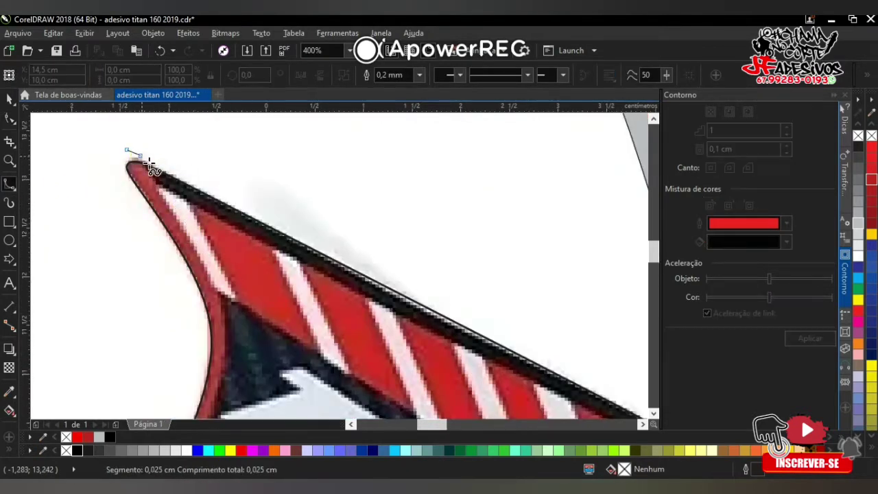
{"action": "left_click", "coordinate": [217, 410]}
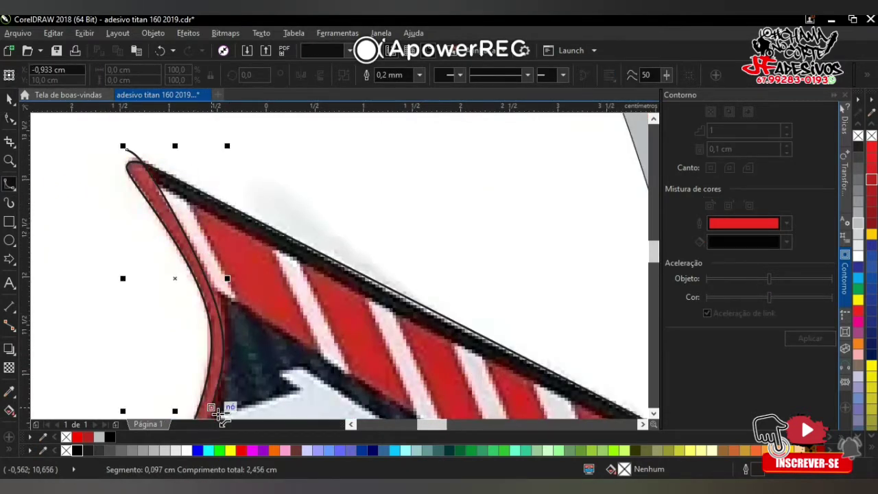
{"action": "scroll", "coordinate": [218, 408], "scroll_direction": "down", "scroll_amount": 1}
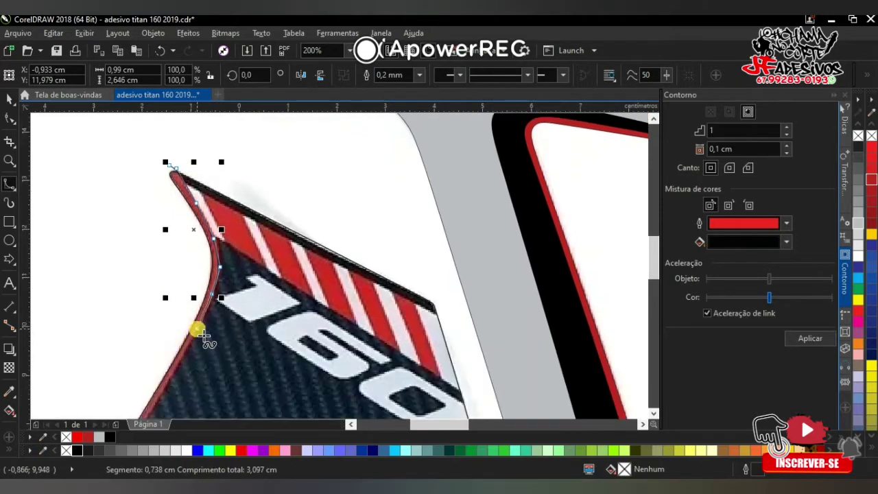
{"action": "scroll", "coordinate": [156, 411], "scroll_direction": "down", "scroll_amount": 2}
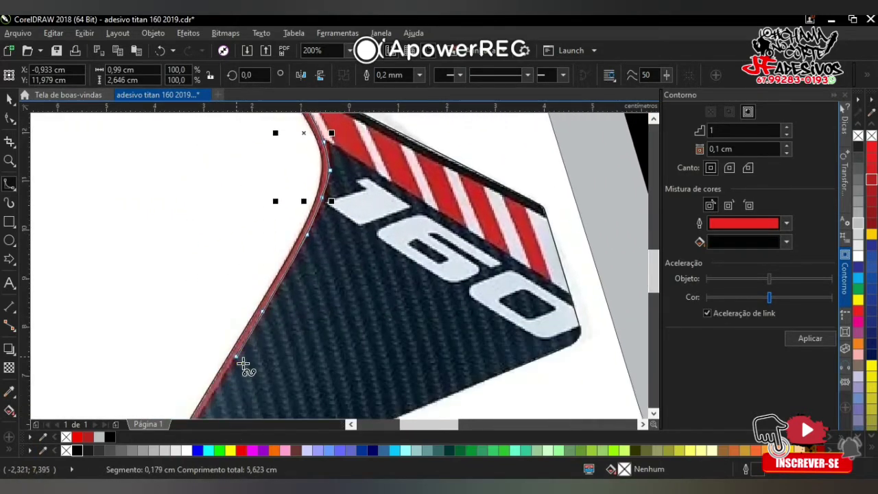
{"action": "scroll", "coordinate": [206, 398], "scroll_direction": "down", "scroll_amount": 2}
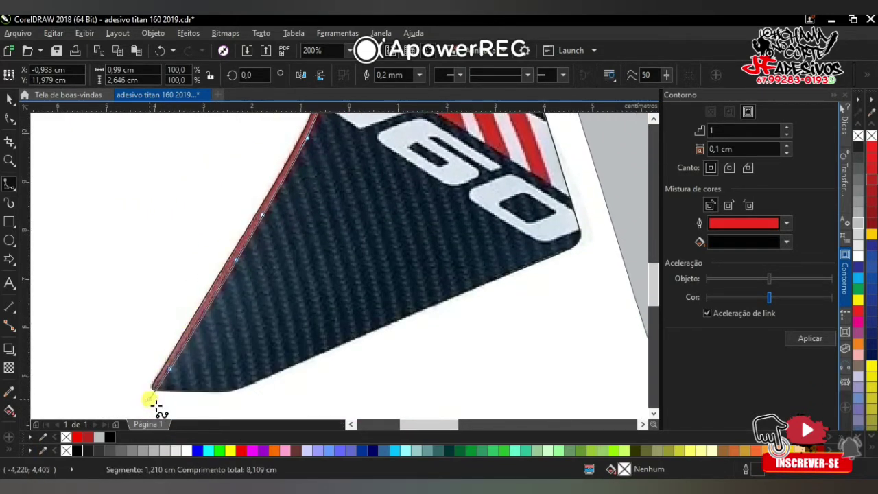
{"action": "scroll", "coordinate": [199, 274], "scroll_direction": "up", "scroll_amount": 3}
{"action": "left_click", "coordinate": [242, 267]}
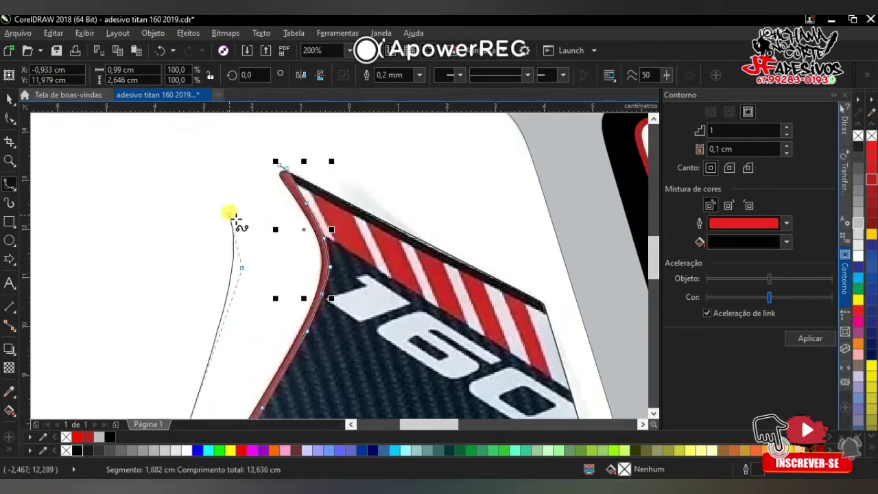
{"action": "double_click", "coordinate": [283, 171]}
Undo the stray misdrawn curve and return to the B-Spline tool
{"action": "key", "text": "space"}
{"action": "scroll", "coordinate": [343, 210], "scroll_direction": "up", "scroll_amount": 1}
{"action": "left_click", "coordinate": [343, 210], "text": "shift"}
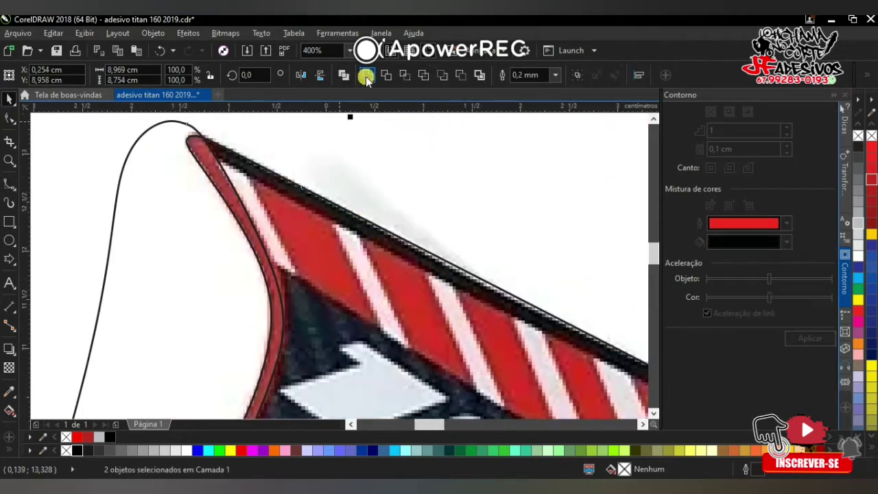
{"action": "left_click", "coordinate": [160, 200]}
{"action": "key", "text": "ctrl+z"}
{"action": "scroll", "coordinate": [265, 139], "scroll_direction": "down", "scroll_amount": 2}
{"action": "left_click", "coordinate": [9, 184]}
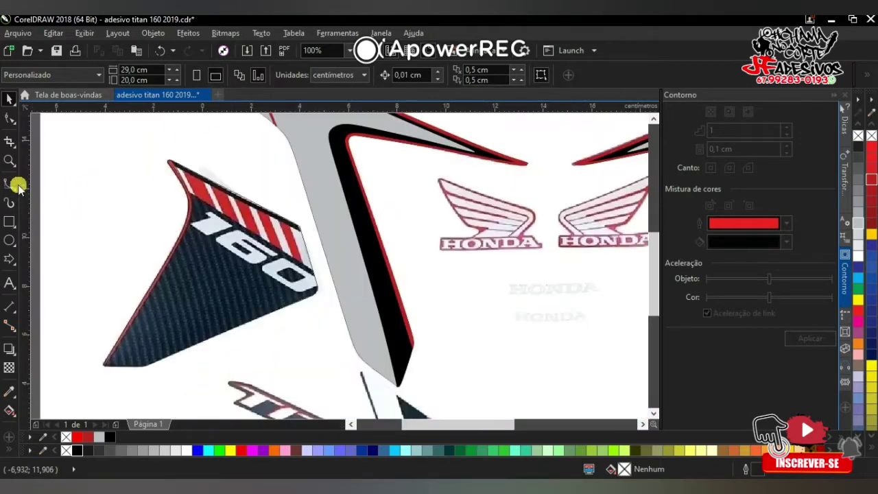
{"action": "scroll", "coordinate": [209, 200], "scroll_direction": "up", "scroll_amount": 1}
{"action": "scroll", "coordinate": [199, 209], "scroll_direction": "up", "scroll_amount": 1}
{"action": "scroll", "coordinate": [178, 228], "scroll_direction": "down", "scroll_amount": 1}
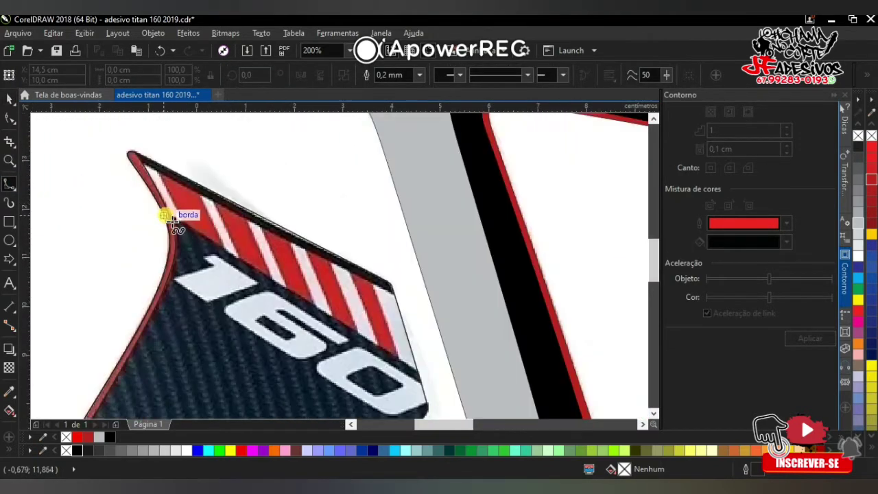
Trace the boundary between the red-and-white stripe band and the carbon area
{"action": "left_click", "coordinate": [177, 220]}
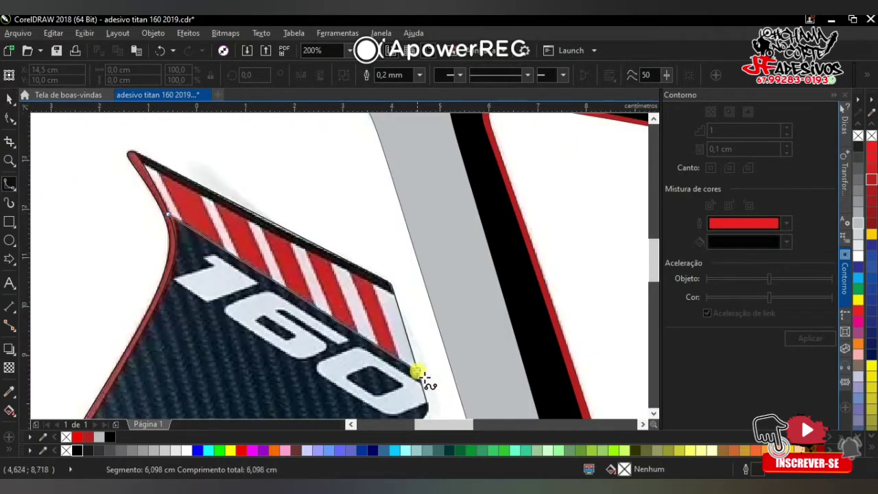
{"action": "left_click", "coordinate": [393, 294]}
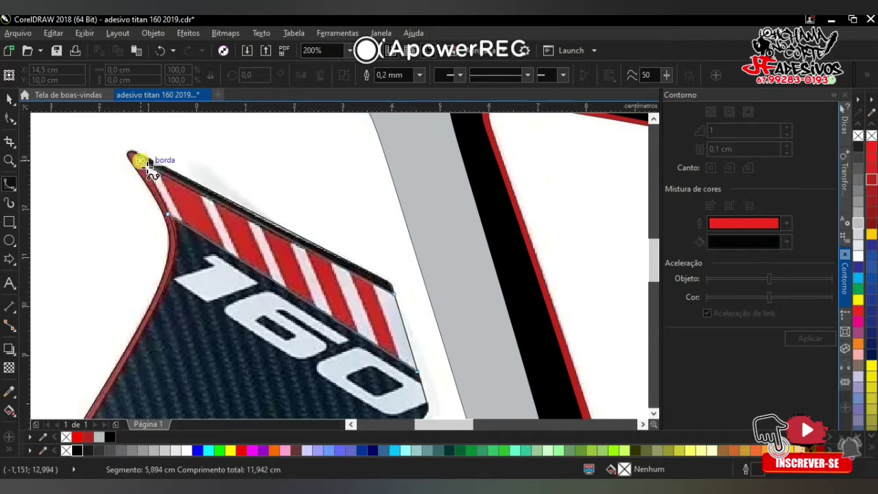
{"action": "left_click", "coordinate": [141, 162]}
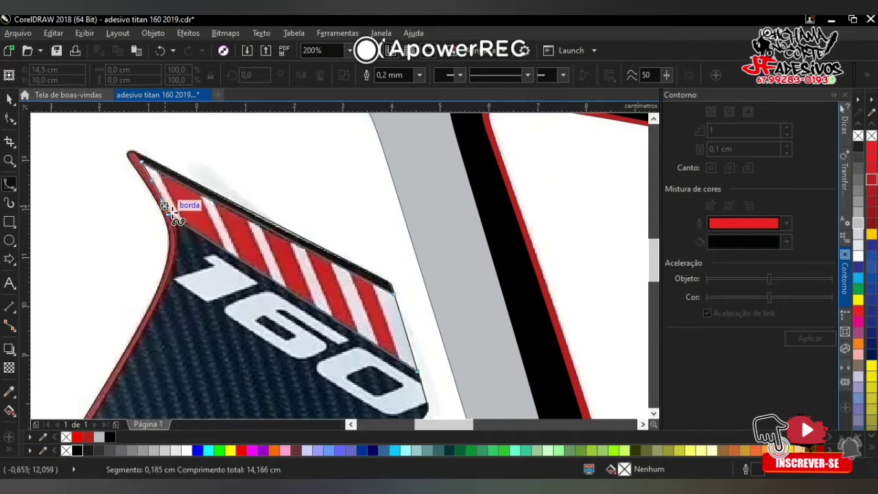
{"action": "scroll", "coordinate": [167, 208], "scroll_direction": "up", "scroll_amount": 2}
{"action": "left_click", "coordinate": [180, 245]}
{"action": "scroll", "coordinate": [183, 274], "scroll_direction": "down", "scroll_amount": 2}
{"action": "scroll", "coordinate": [182, 274], "scroll_direction": "up", "scroll_amount": 1}
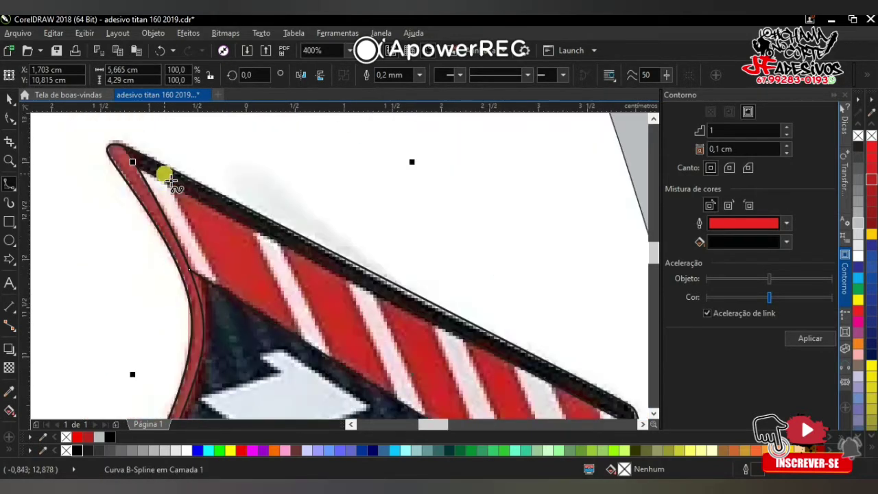
Draw B-spline lines along the edges of each white stripe
{"action": "left_click", "coordinate": [196, 245]}
{"action": "double_click", "coordinate": [226, 304]}
{"action": "left_click", "coordinate": [249, 220]}
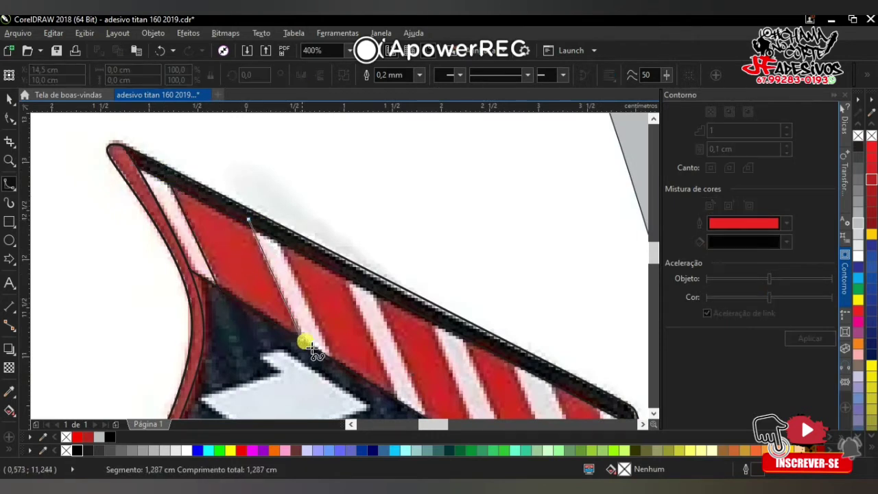
{"action": "double_click", "coordinate": [307, 343]}
{"action": "left_click", "coordinate": [269, 224]}
{"action": "double_click", "coordinate": [342, 373]}
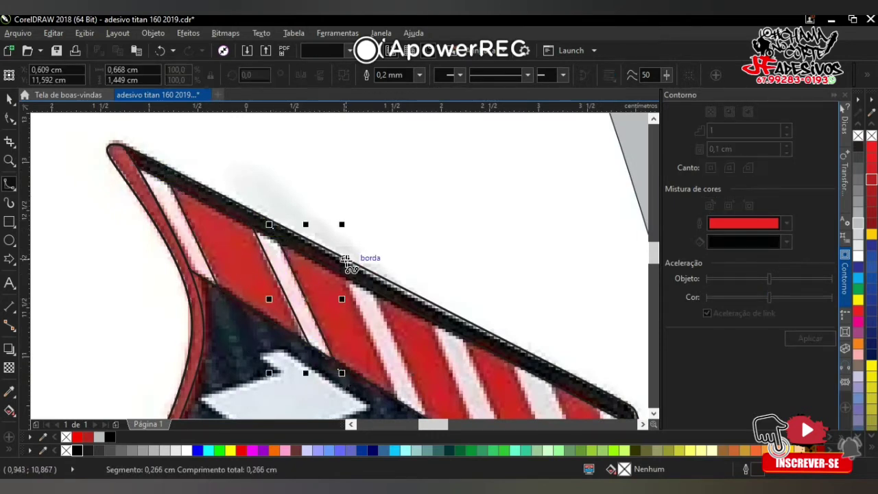
{"action": "left_click", "coordinate": [346, 261]}
{"action": "scroll", "coordinate": [402, 408], "scroll_direction": "down", "scroll_amount": 1}
{"action": "double_click", "coordinate": [403, 406]}
{"action": "left_click", "coordinate": [368, 268]}
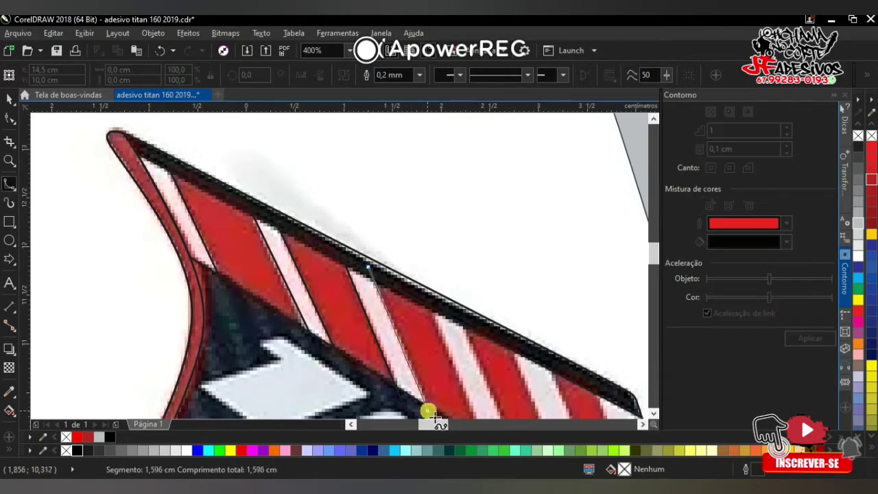
{"action": "scroll", "coordinate": [426, 412], "scroll_direction": "down", "scroll_amount": 1}
{"action": "double_click", "coordinate": [430, 390]}
Fill all the traced white stripes 30% black and remove their outlines
{"action": "scroll", "coordinate": [320, 181], "scroll_direction": "up", "scroll_amount": 4}
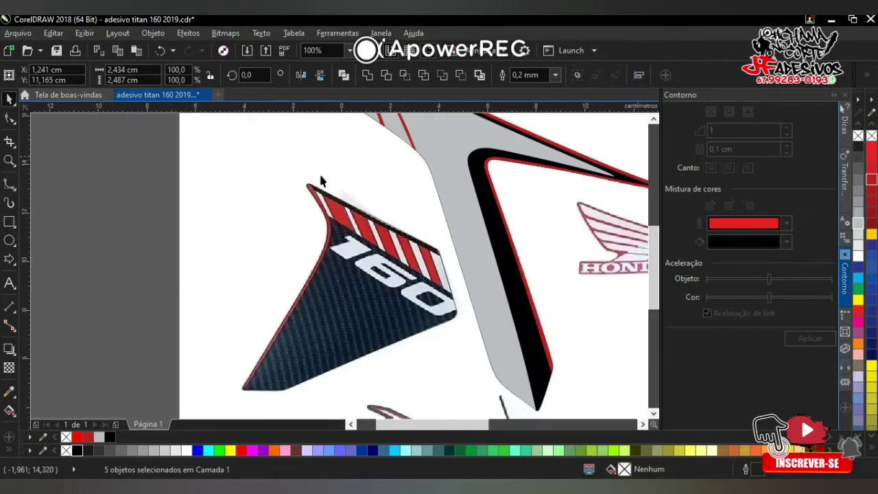
{"action": "scroll", "coordinate": [442, 289], "scroll_direction": "up", "scroll_amount": 3}
{"action": "left_click", "coordinate": [427, 268]}
{"action": "left_click", "coordinate": [470, 290]}
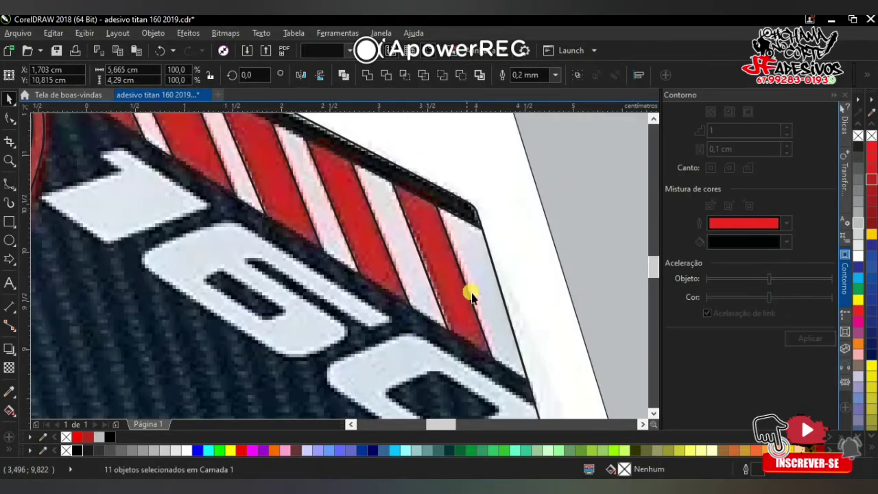
{"action": "left_click", "coordinate": [420, 274]}
{"action": "left_click", "coordinate": [318, 212], "text": "shift"}
{"action": "left_click", "coordinate": [226, 169], "text": "shift"}
{"action": "scroll", "coordinate": [225, 168], "scroll_direction": "down", "scroll_amount": 2}
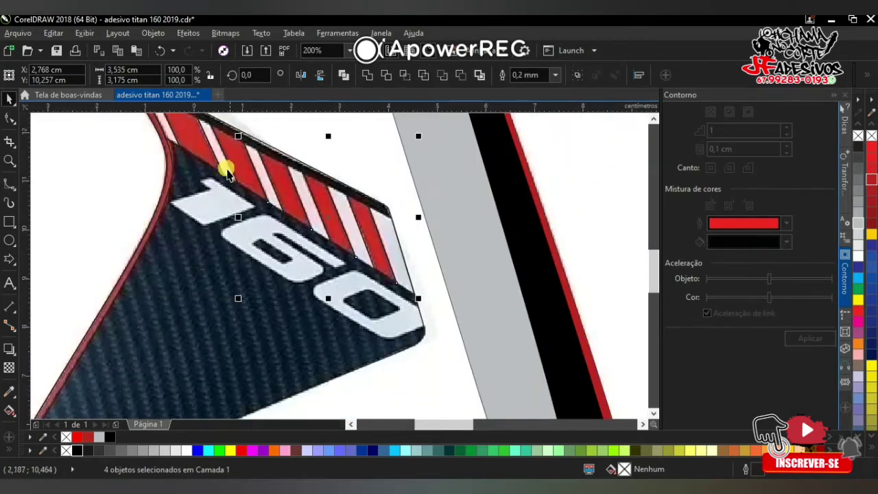
{"action": "scroll", "coordinate": [173, 350], "scroll_direction": "up", "scroll_amount": 2}
{"action": "left_click", "coordinate": [172, 350], "text": "shift"}
{"action": "left_click", "coordinate": [103, 437]}
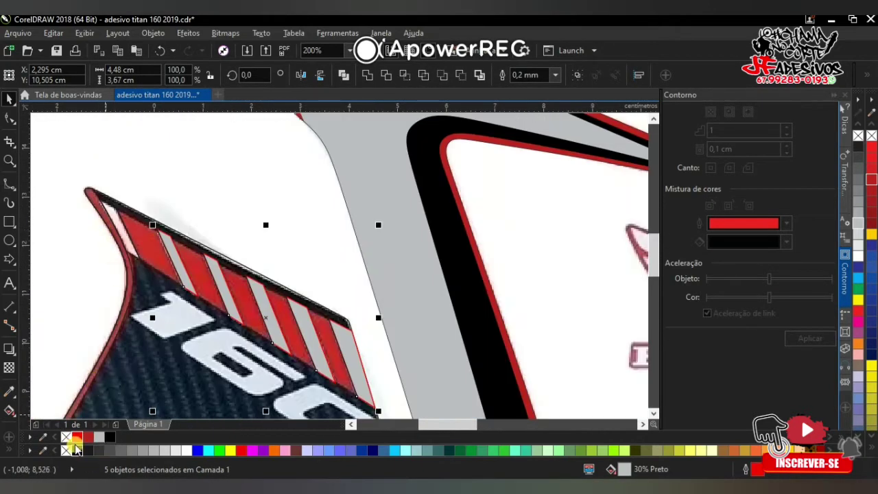
{"action": "right_click", "coordinate": [66, 437]}
{"action": "scroll", "coordinate": [107, 261], "scroll_direction": "up", "scroll_amount": 2}
Colour the red stripe pieces C16 M100 Y100 K14, then select the outer outline curve
{"action": "left_click", "coordinate": [263, 286]}
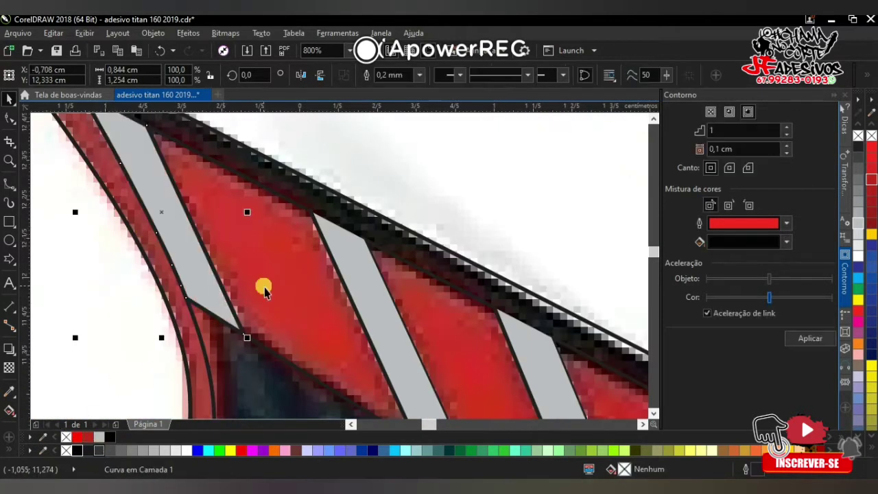
{"action": "scroll", "coordinate": [263, 286], "scroll_direction": "down", "scroll_amount": 2}
{"action": "left_click", "coordinate": [383, 388], "text": "shift"}
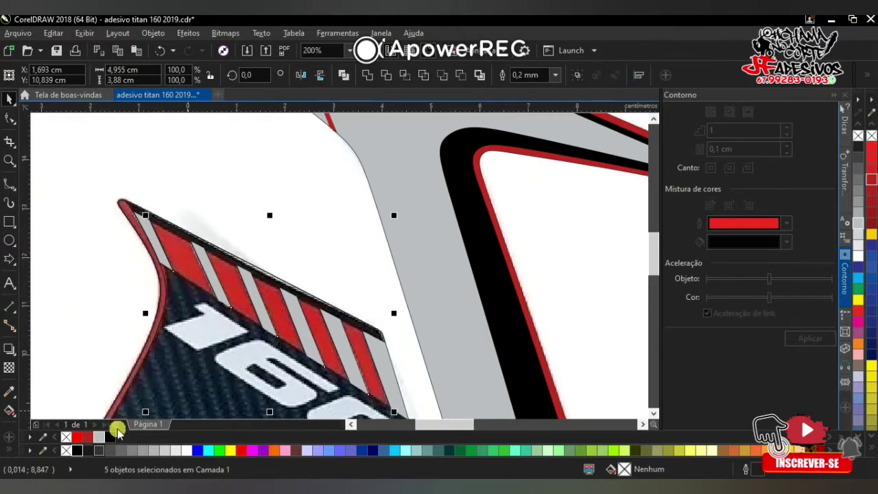
{"action": "right_click", "coordinate": [81, 437]}
{"action": "scroll", "coordinate": [230, 260], "scroll_direction": "down", "scroll_amount": 2}
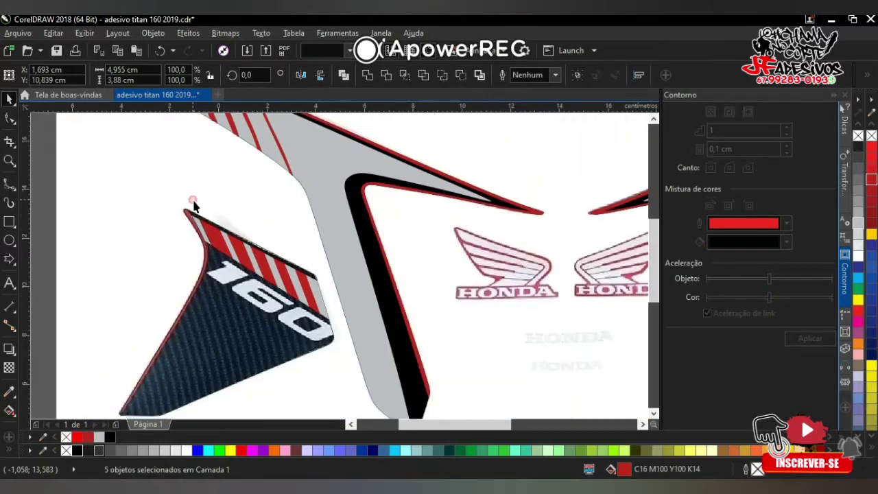
{"action": "key", "text": "Escape"}
{"action": "scroll", "coordinate": [230, 260], "scroll_direction": "up", "scroll_amount": 2}
{"action": "scroll", "coordinate": [231, 265], "scroll_direction": "up", "scroll_amount": 2}
{"action": "left_click", "coordinate": [201, 186]}
{"action": "scroll", "coordinate": [258, 158], "scroll_direction": "down", "scroll_amount": 2}
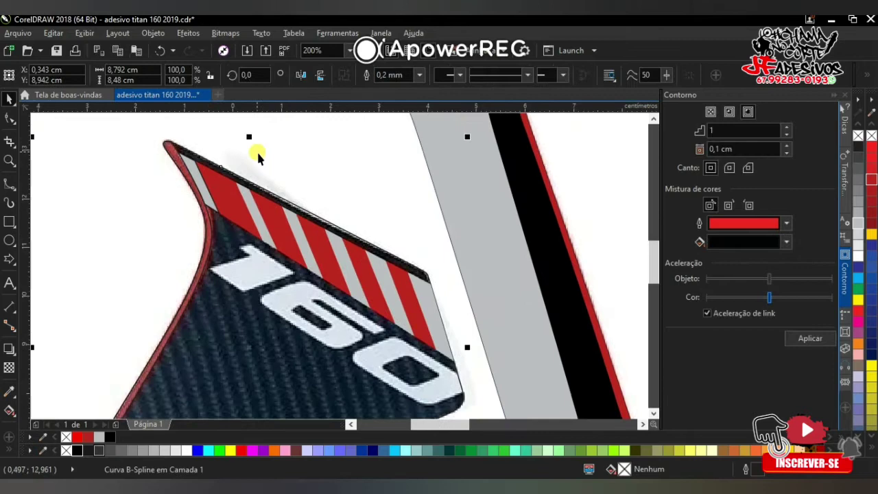
Trace a closed B-spline outline around the white strip across the top of the 1
{"action": "left_click", "coordinate": [9, 184]}
{"action": "scroll", "coordinate": [235, 264], "scroll_direction": "up", "scroll_amount": 2}
{"action": "left_click", "coordinate": [234, 266]}
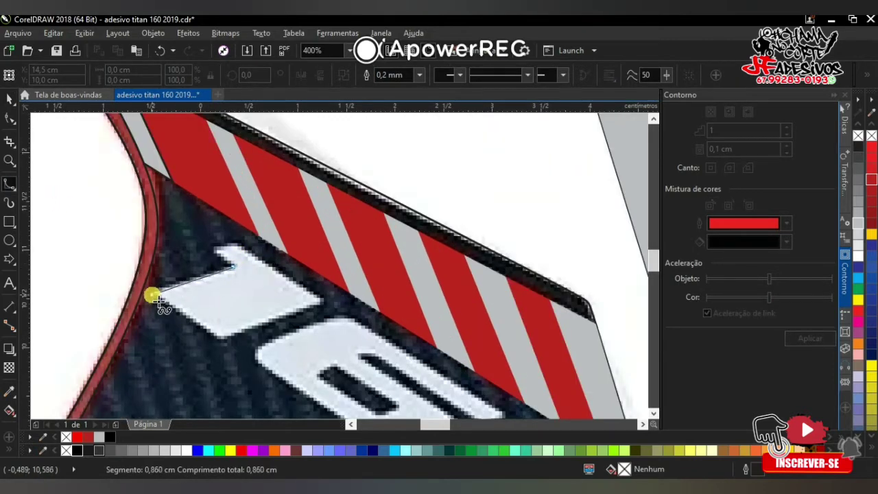
{"action": "left_click", "coordinate": [326, 307]}
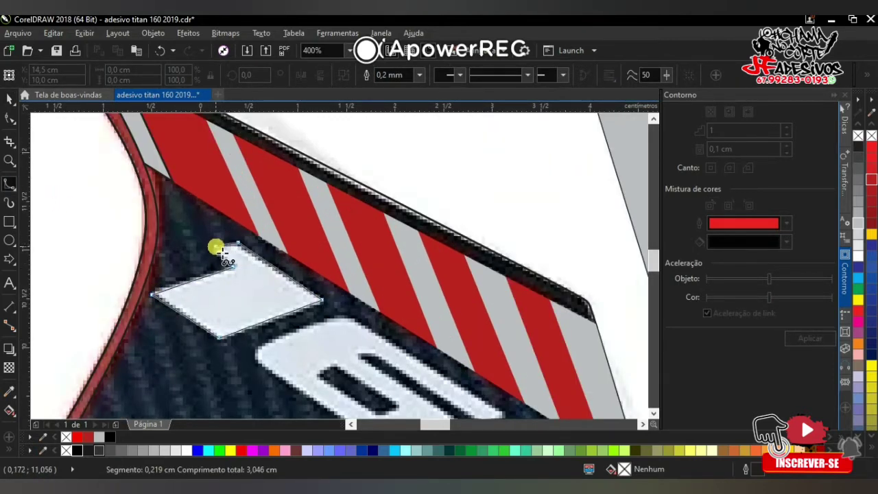
{"action": "left_click", "coordinate": [233, 268]}
{"action": "scroll", "coordinate": [235, 275], "scroll_direction": "down", "scroll_amount": 2}
{"action": "scroll", "coordinate": [291, 317], "scroll_direction": "up", "scroll_amount": 2}
Trace the 6's inner slot and its outer edge as two closed curves
{"action": "left_click", "coordinate": [277, 293]}
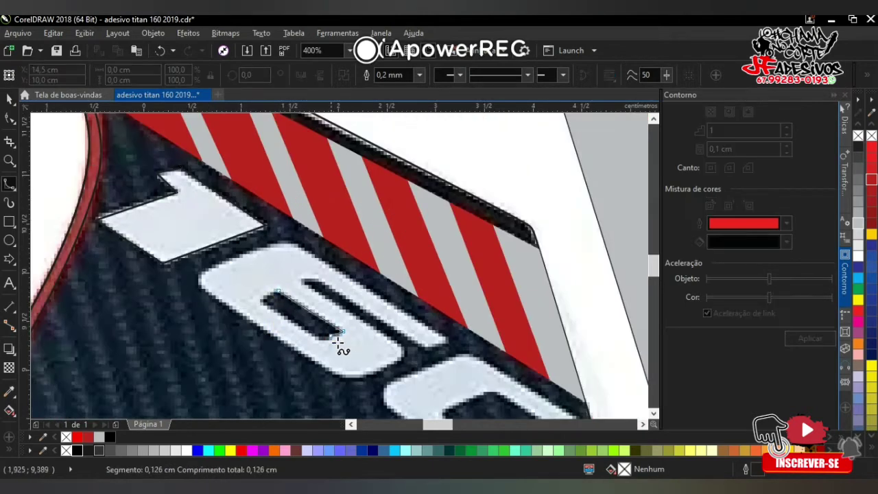
{"action": "left_click", "coordinate": [264, 302]}
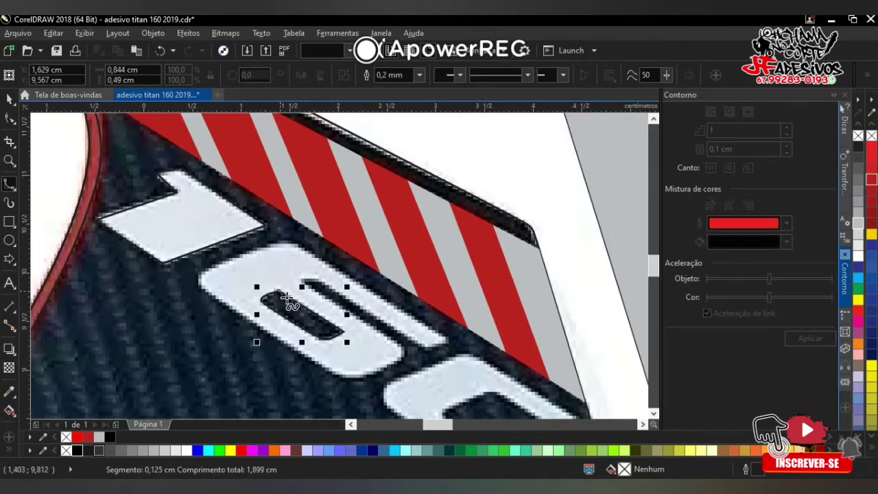
{"action": "left_click", "coordinate": [420, 343]}
{"action": "left_click", "coordinate": [451, 339]}
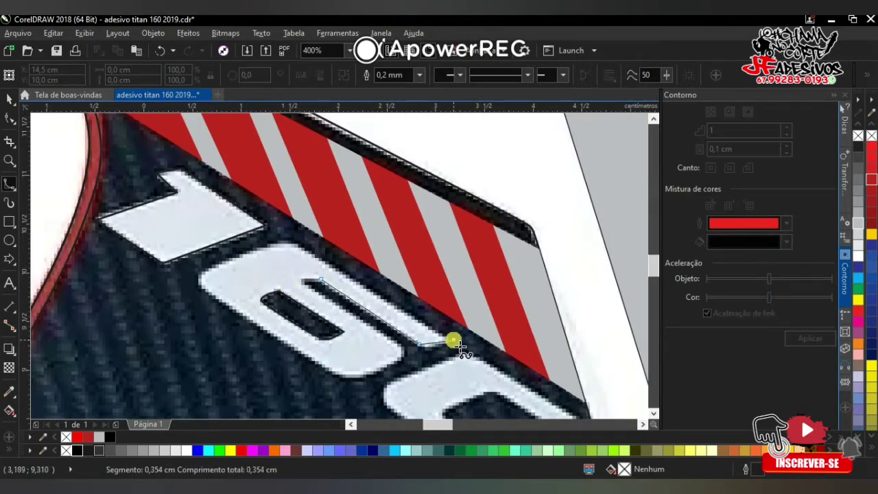
{"action": "left_click", "coordinate": [321, 280]}
{"action": "left_click", "coordinate": [295, 241]}
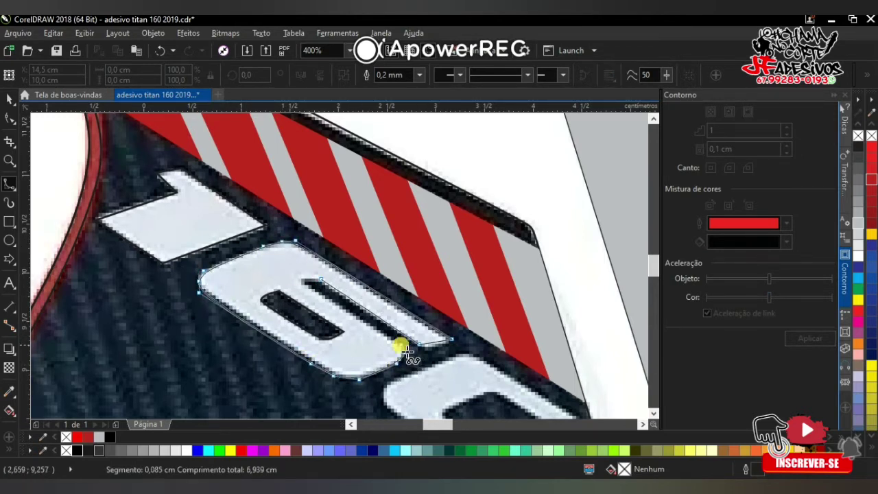
{"action": "left_click", "coordinate": [309, 288]}
Nudge a node on the 6's outline so it fits the numeral's edge
{"action": "key", "text": "F10"}
{"action": "scroll", "coordinate": [196, 288], "scroll_direction": "up", "scroll_amount": 1}
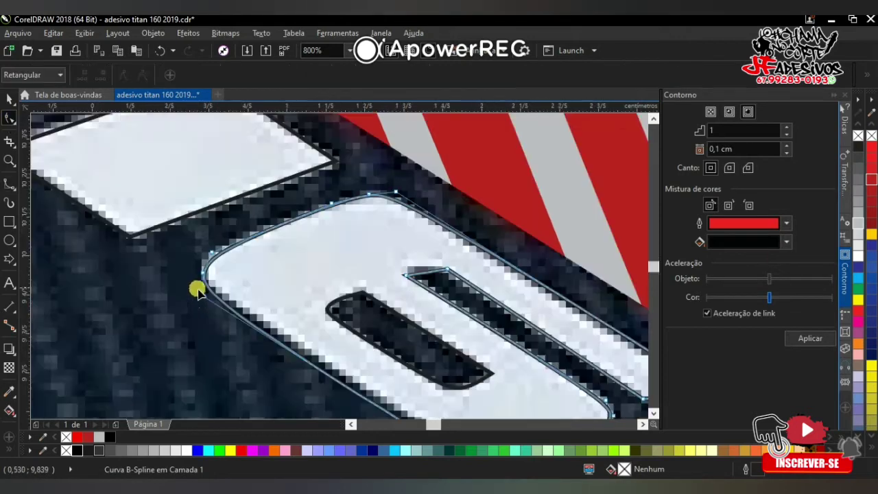
{"action": "left_click_drag", "start_coordinate": [211, 301], "coordinate": [217, 297]}
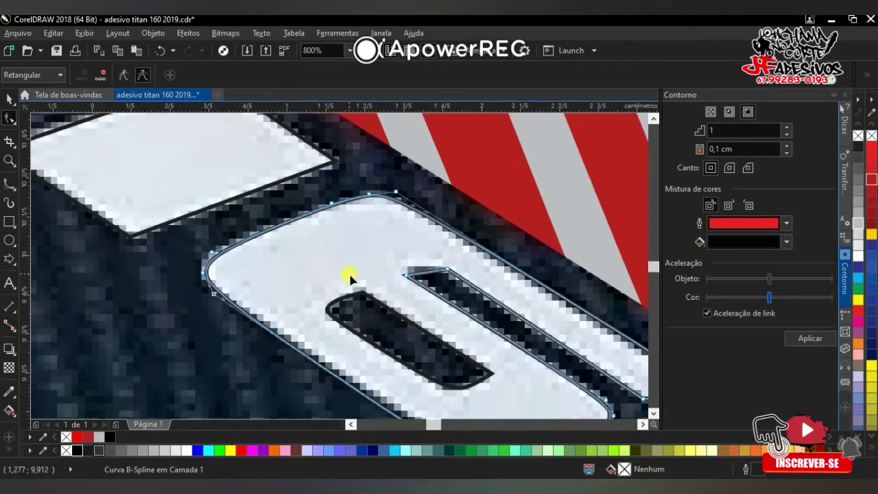
{"action": "scroll", "coordinate": [350, 278], "scroll_direction": "down", "scroll_amount": 2}
{"action": "scroll", "coordinate": [336, 254], "scroll_direction": "up", "scroll_amount": 3}
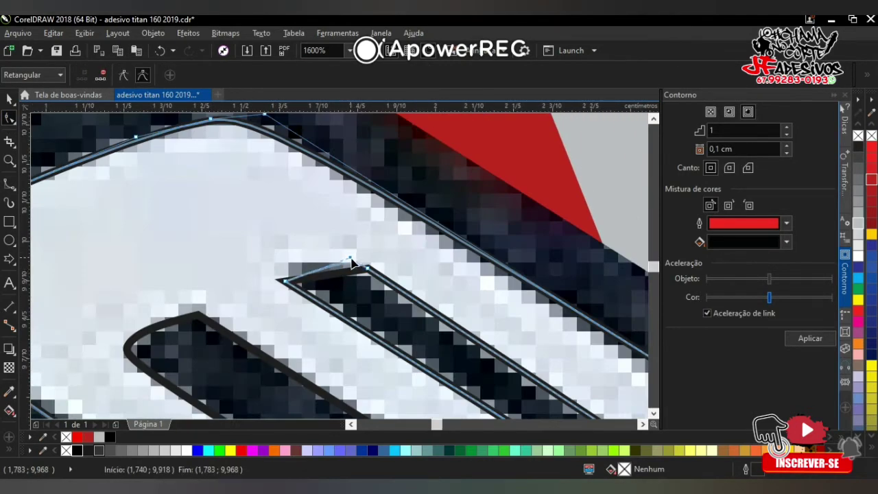
{"action": "scroll", "coordinate": [350, 263], "scroll_direction": "down", "scroll_amount": 1}
{"action": "scroll", "coordinate": [308, 202], "scroll_direction": "down", "scroll_amount": 1}
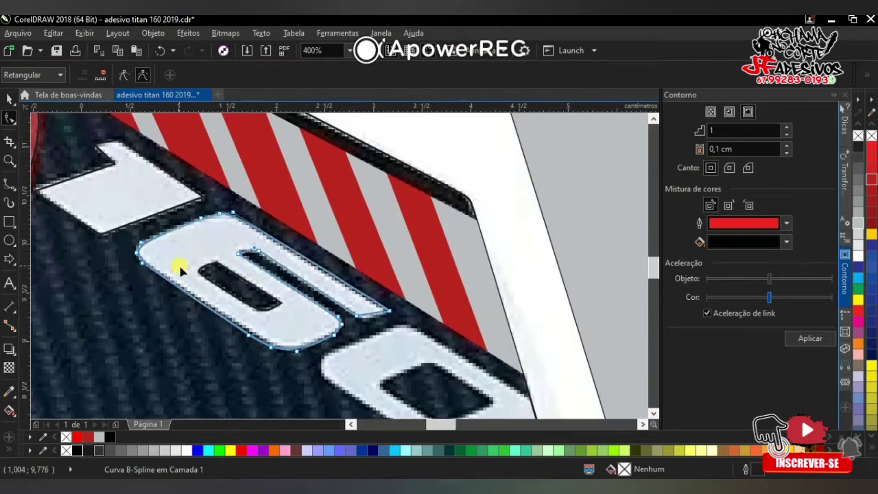
Trace a closed B-spline curve around the inner hole of the 0
{"action": "left_click", "coordinate": [10, 184]}
{"action": "scroll", "coordinate": [344, 302], "scroll_direction": "down", "scroll_amount": 1}
{"action": "scroll", "coordinate": [349, 322], "scroll_direction": "up", "scroll_amount": 2}
{"action": "left_click", "coordinate": [354, 296]}
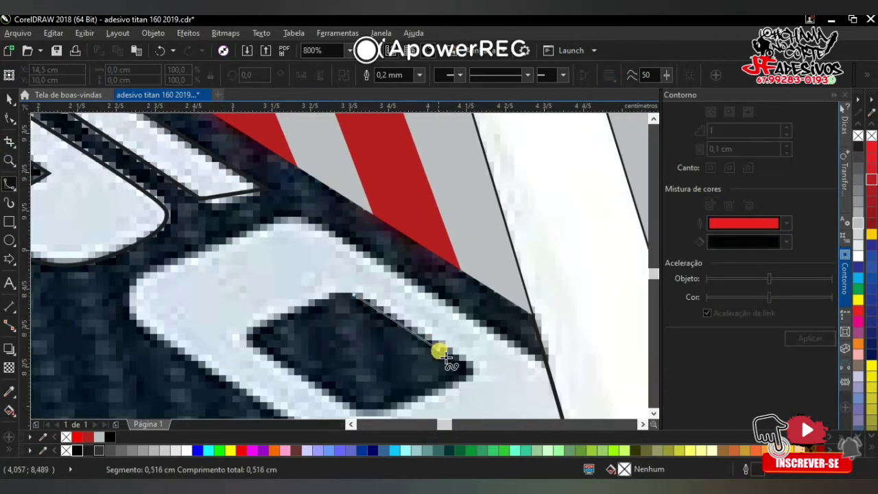
{"action": "left_click", "coordinate": [470, 372]}
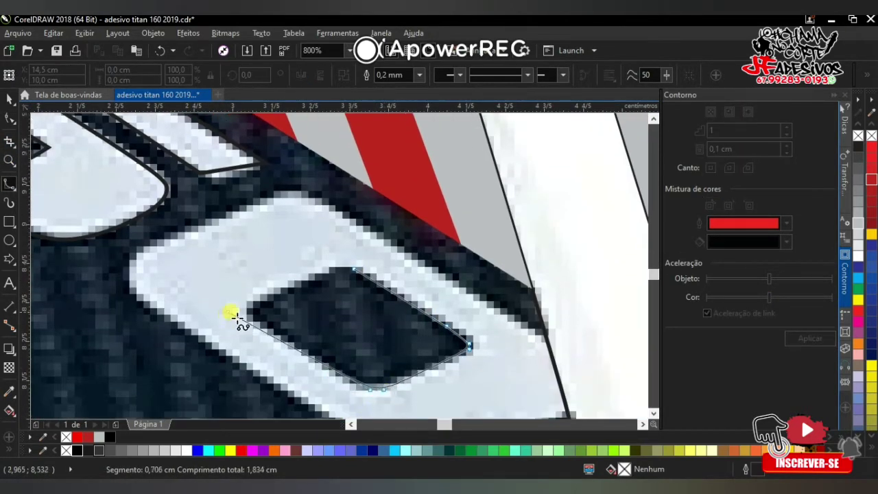
{"action": "left_click", "coordinate": [350, 270]}
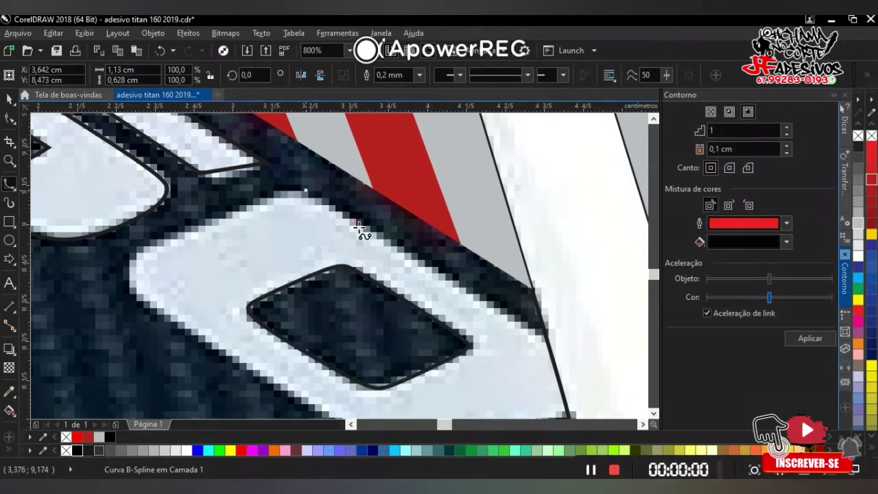
Trace the 0's outer outline along its right, lower and left edges, then close it
{"action": "left_click", "coordinate": [305, 190]}
{"action": "left_click", "coordinate": [547, 339]}
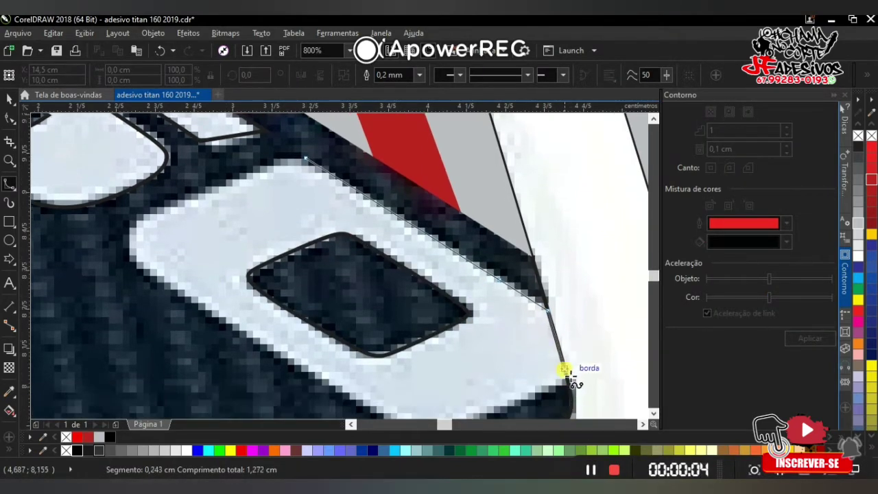
{"action": "left_click", "coordinate": [568, 378]}
{"action": "left_click", "coordinate": [380, 381]}
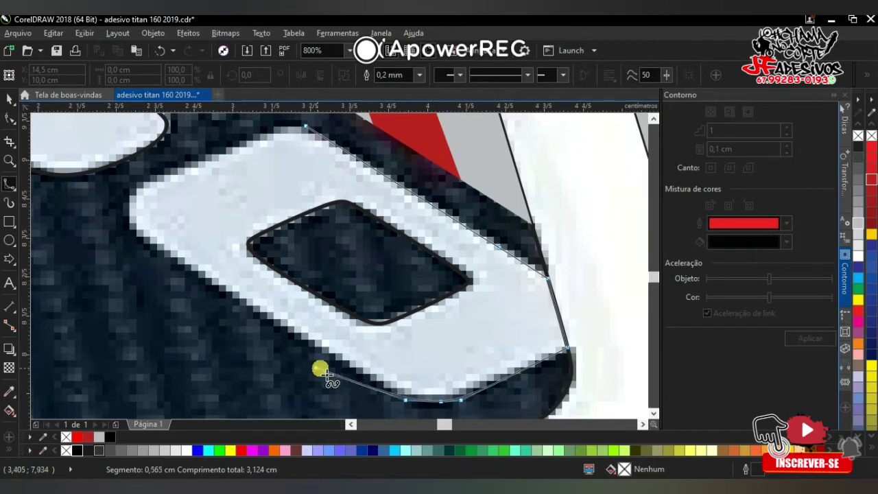
{"action": "left_click", "coordinate": [144, 242]}
{"action": "left_click", "coordinate": [132, 203]}
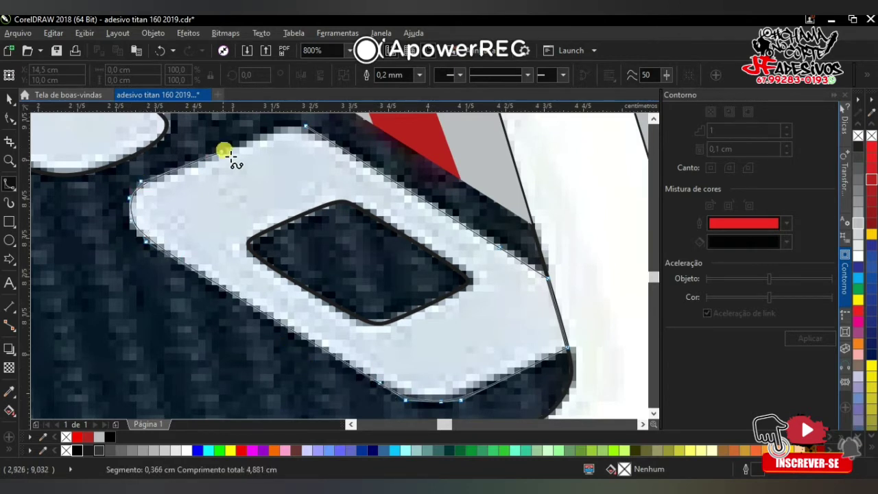
{"action": "left_click", "coordinate": [301, 127]}
Refine the 0's nodes, then select both 0 outlines together
{"action": "left_click", "coordinate": [10, 118]}
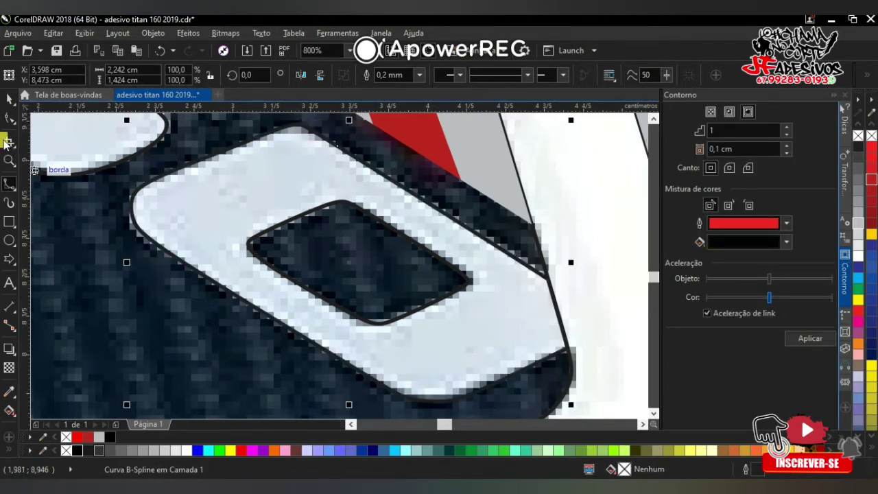
{"action": "scroll", "coordinate": [295, 125], "scroll_direction": "up", "scroll_amount": 1}
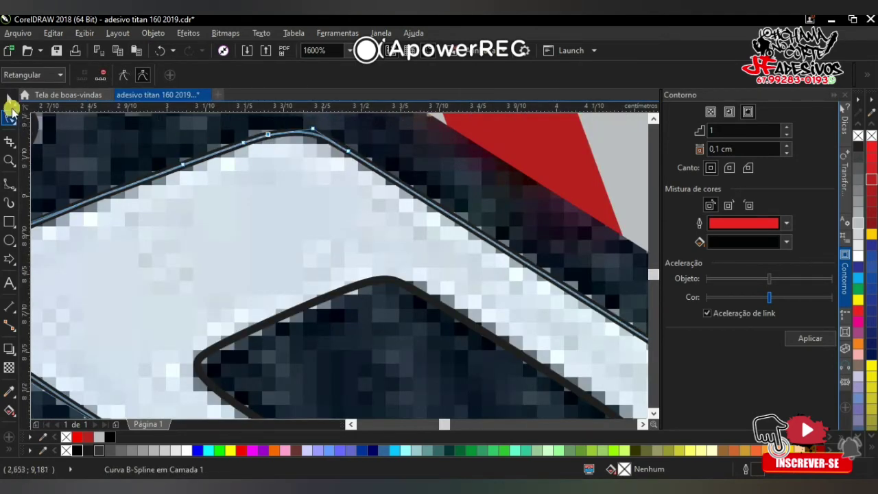
{"action": "left_click", "coordinate": [10, 99]}
{"action": "scroll", "coordinate": [273, 242], "scroll_direction": "down", "scroll_amount": 1}
{"action": "left_click", "coordinate": [270, 240], "text": "shift"}
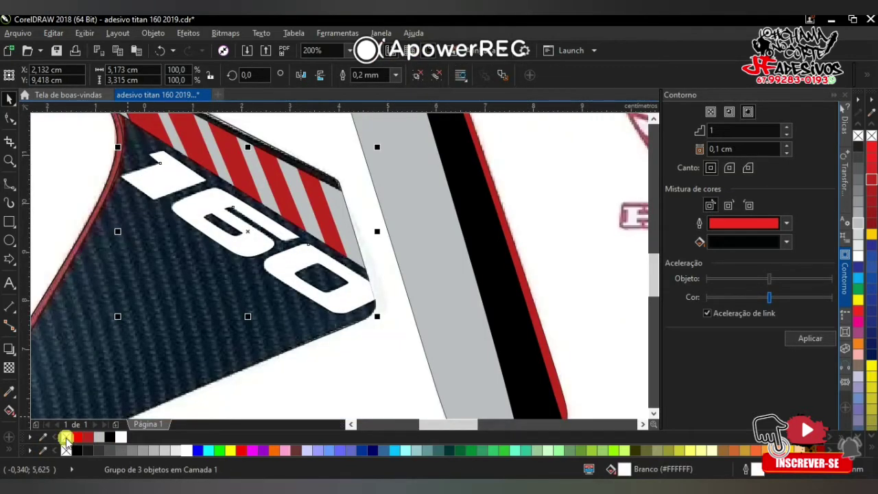
Fill the left 160 panel solid black, select the whole decal and save
{"action": "scroll", "coordinate": [231, 290], "scroll_direction": "down", "scroll_amount": 1}
{"action": "left_click_drag", "start_coordinate": [96, 436], "coordinate": [138, 359]}
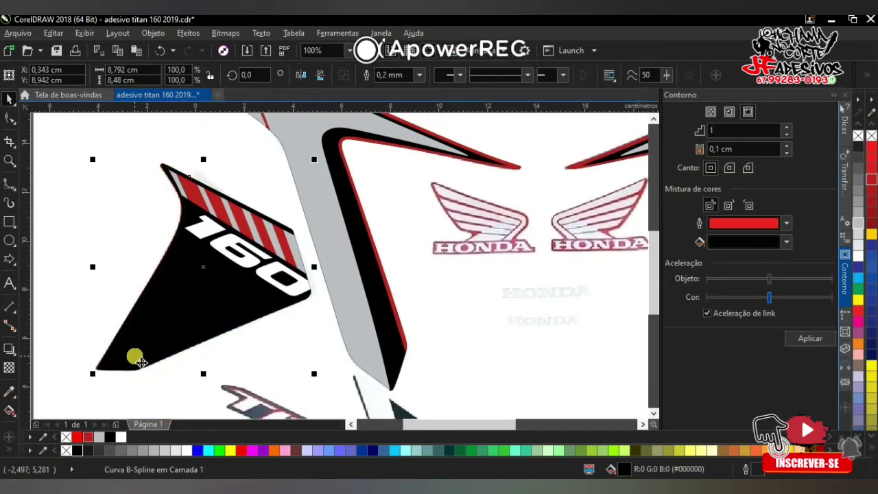
{"action": "scroll", "coordinate": [182, 205], "scroll_direction": "up", "scroll_amount": 2}
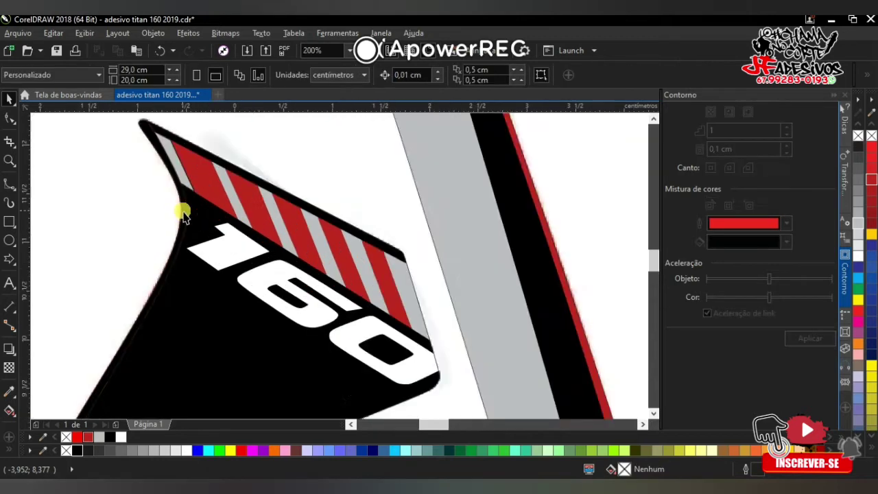
{"action": "scroll", "coordinate": [181, 275], "scroll_direction": "up", "scroll_amount": 1}
{"action": "left_click", "coordinate": [181, 274]}
{"action": "scroll", "coordinate": [176, 226], "scroll_direction": "down", "scroll_amount": 2}
{"action": "scroll", "coordinate": [176, 229], "scroll_direction": "down", "scroll_amount": 2}
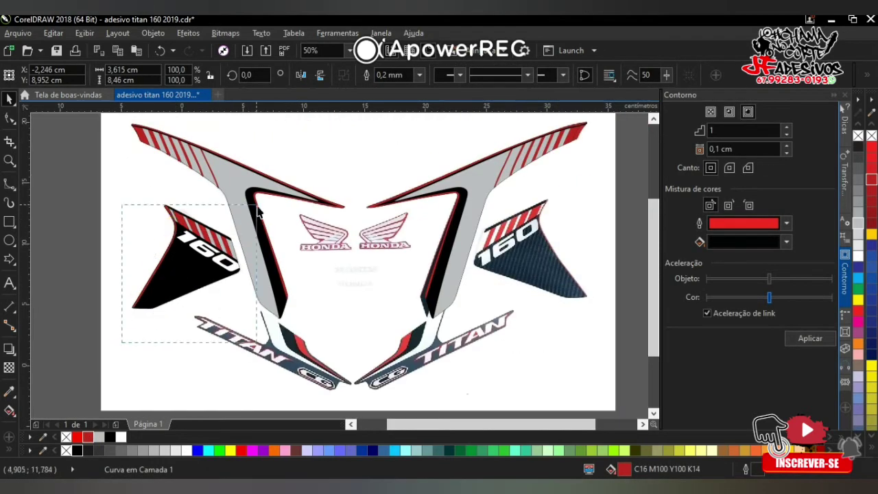
{"action": "left_click_drag", "start_coordinate": [257, 196], "coordinate": [148, 323]}
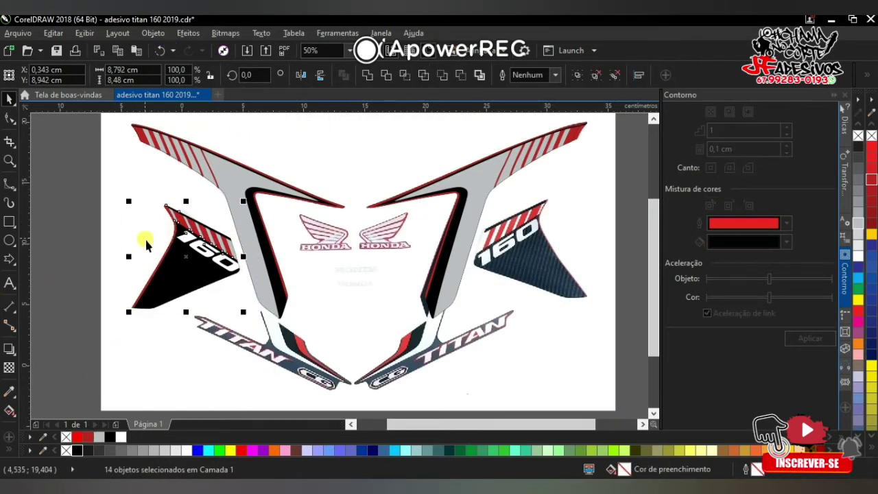
{"action": "key", "text": "ctrl+s"}
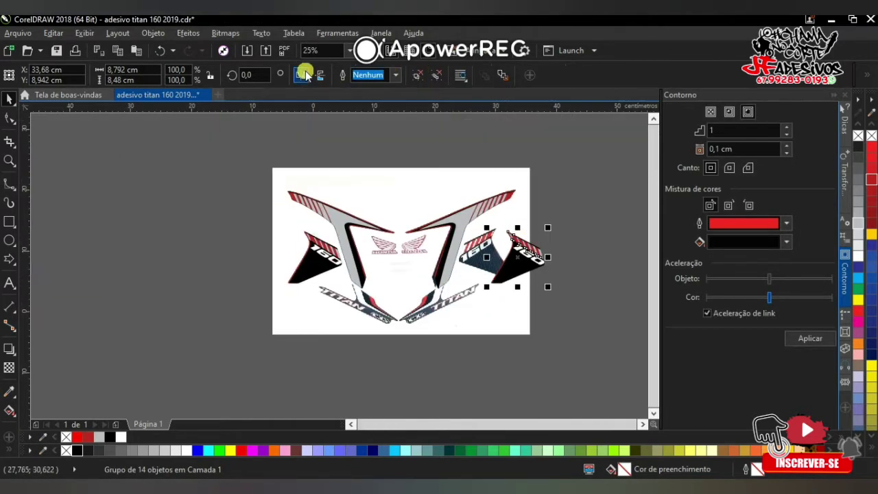
Mirror the 160 decal copy onto the right panel and rotate its lettering upright
{"action": "left_click", "coordinate": [305, 74]}
{"action": "scroll", "coordinate": [506, 261], "scroll_direction": "up", "scroll_amount": 4}
{"action": "mouse_move", "coordinate": [506, 261]}
{"action": "left_mouse_down"}
{"action": "mouse_move", "coordinate": [393, 261]}
{"action": "mouse_move", "coordinate": [393, 236]}
{"action": "left_mouse_up"}
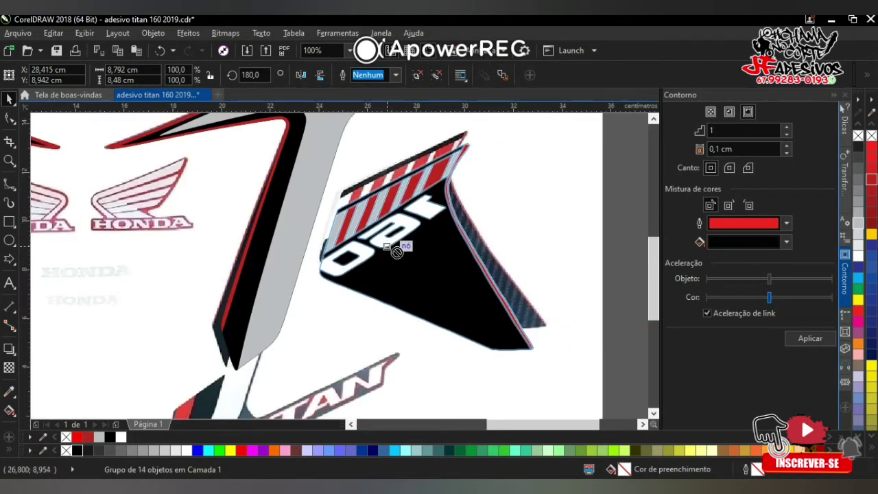
{"action": "left_click", "coordinate": [423, 240], "text": "ctrl"}
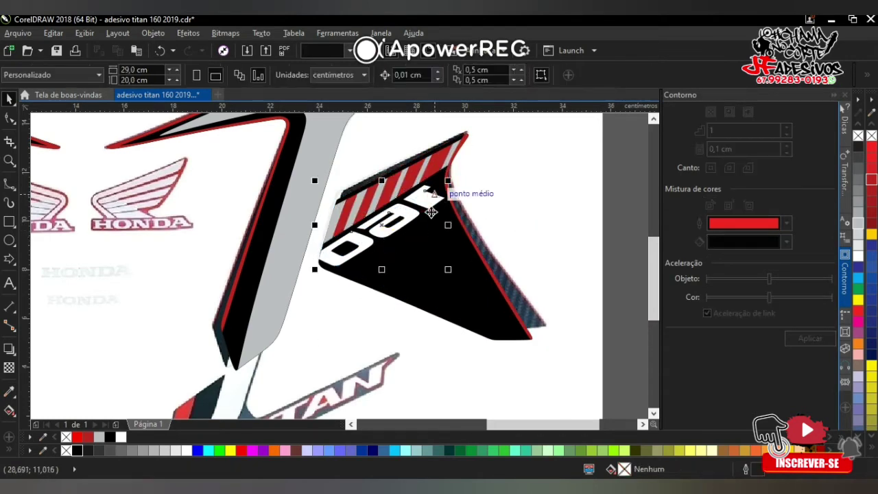
{"action": "scroll", "coordinate": [434, 195], "scroll_direction": "up", "scroll_amount": 2}
{"action": "left_click", "coordinate": [301, 231]}
{"action": "left_click_drag", "start_coordinate": [210, 163], "coordinate": [247, 313]}
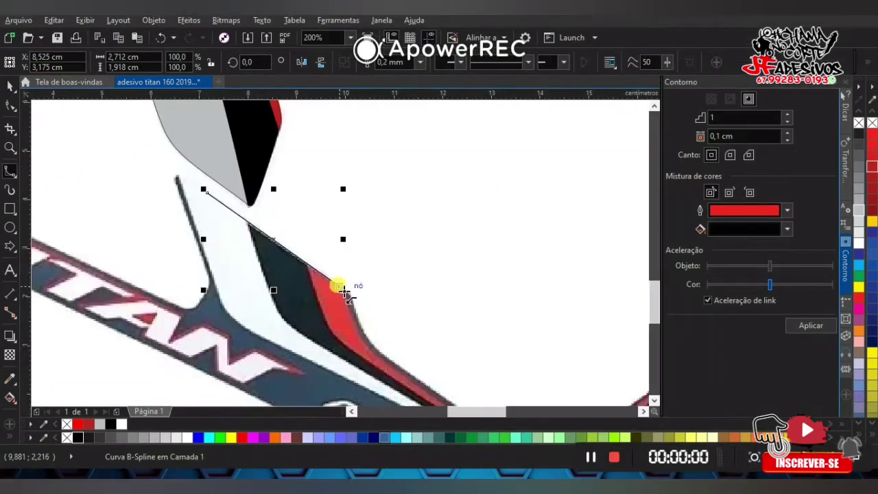
Place B-spline points along the red edge and upper edge of the TITAN stripe
{"action": "scroll", "coordinate": [343, 292], "scroll_direction": "up", "scroll_amount": 3}
{"action": "scroll", "coordinate": [329, 261], "scroll_direction": "down", "scroll_amount": 2}
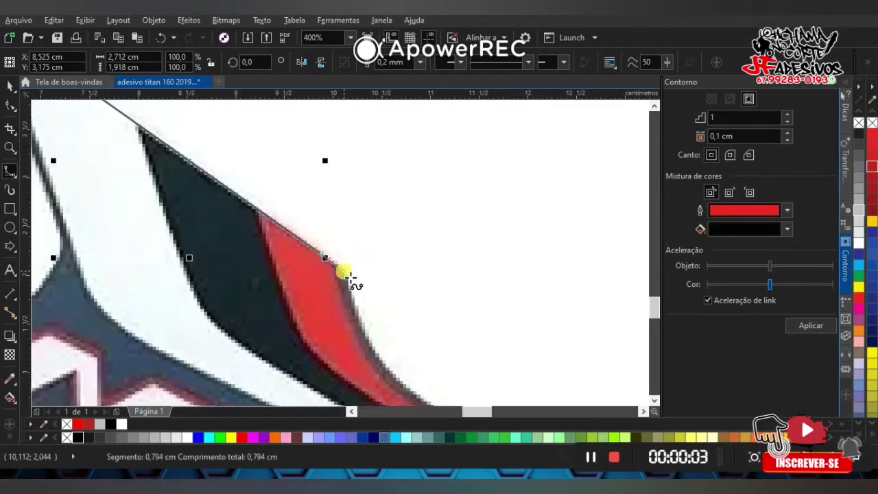
{"action": "left_click", "coordinate": [382, 362]}
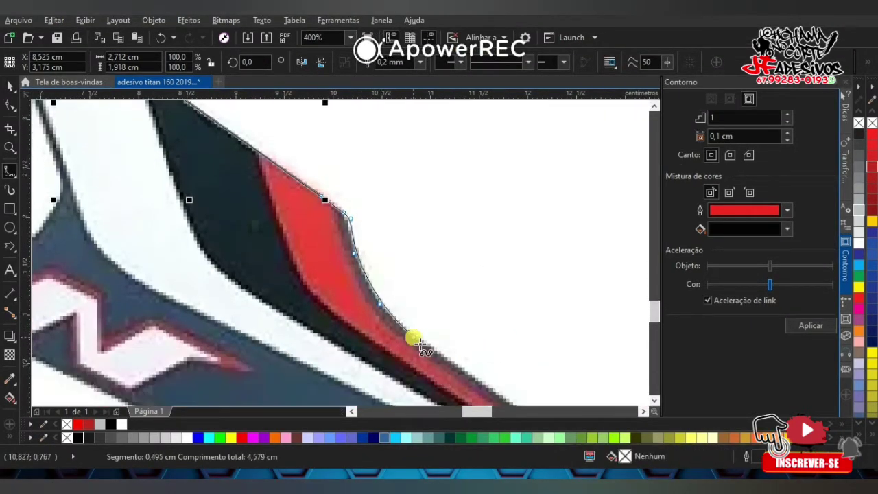
{"action": "double_click", "coordinate": [412, 337]}
{"action": "left_click", "coordinate": [498, 350]}
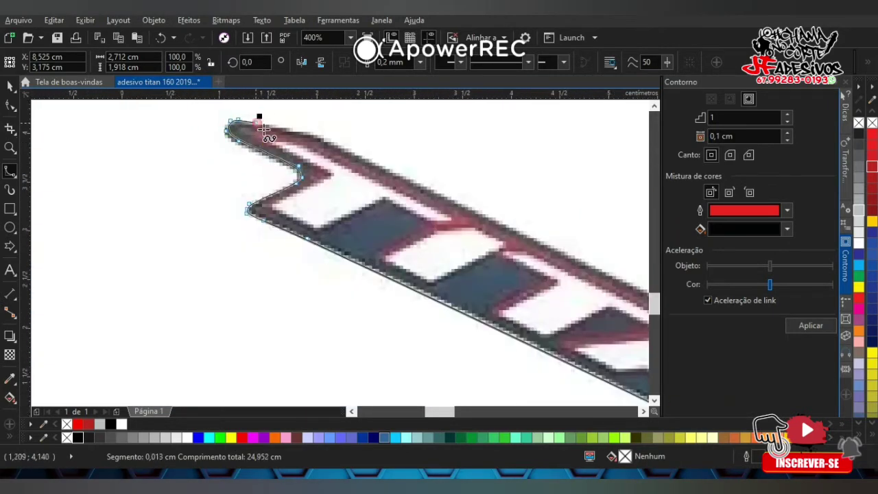
{"action": "left_click", "coordinate": [614, 289]}
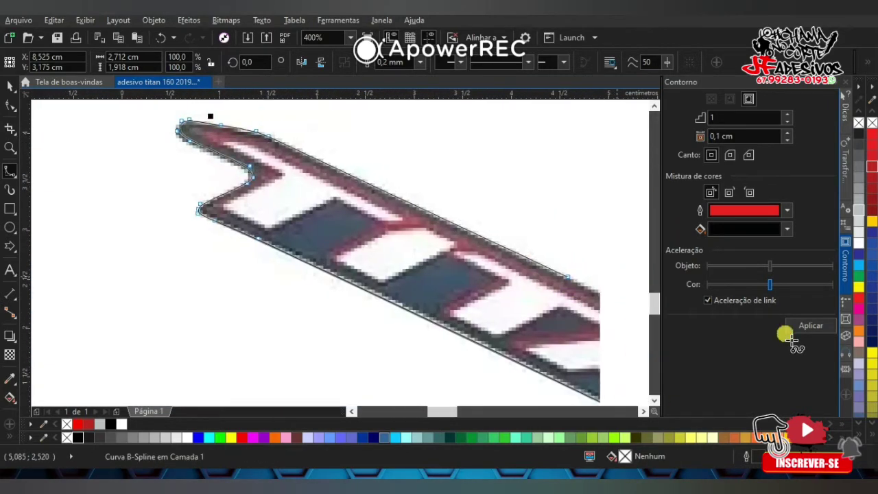
{"action": "left_click", "coordinate": [588, 351]}
{"action": "left_click", "coordinate": [582, 315]}
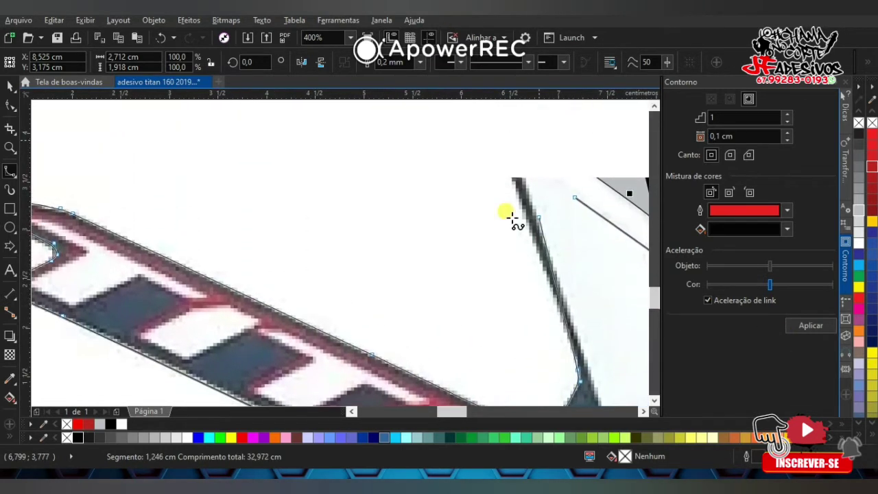
{"action": "left_click", "coordinate": [513, 168]}
Close the TITAN stripe outline and start tracing the white panel down its edge
{"action": "left_click", "coordinate": [581, 201]}
{"action": "scroll", "coordinate": [373, 172], "scroll_direction": "down", "scroll_amount": 2}
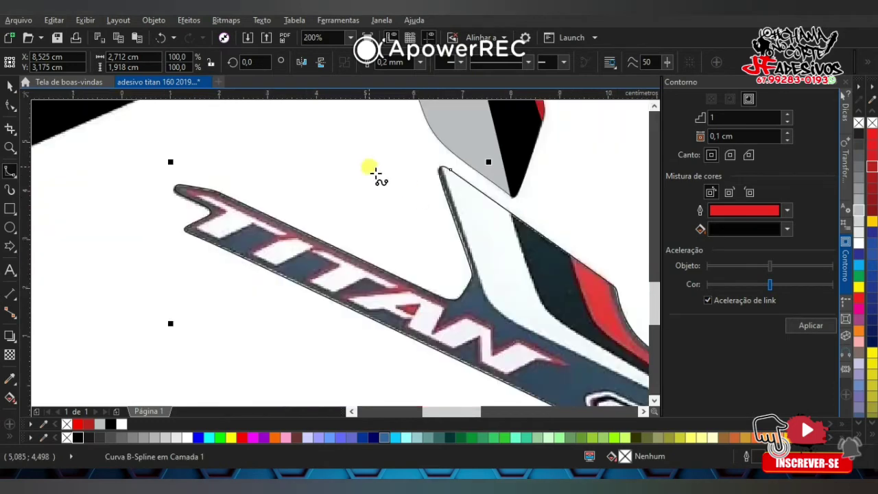
{"action": "scroll", "coordinate": [565, 245], "scroll_direction": "up", "scroll_amount": 2}
{"action": "left_click", "coordinate": [351, 223]}
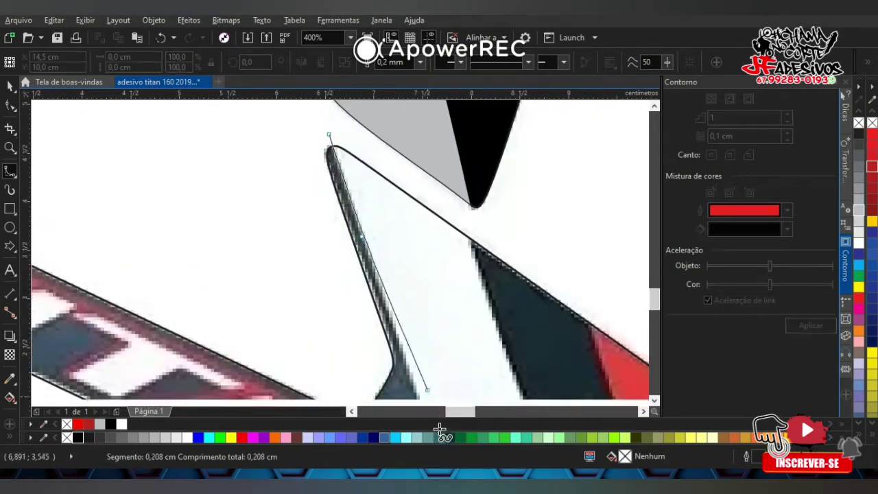
{"action": "left_click", "coordinate": [428, 334]}
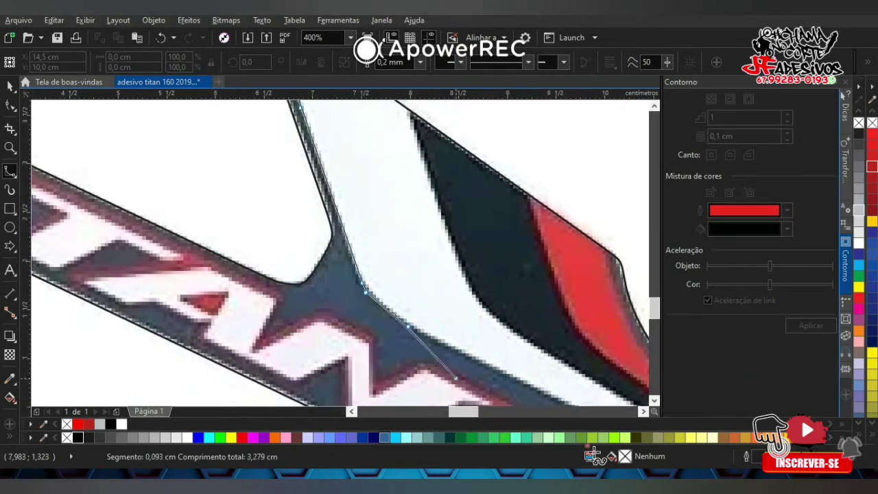
{"action": "left_click", "coordinate": [529, 378]}
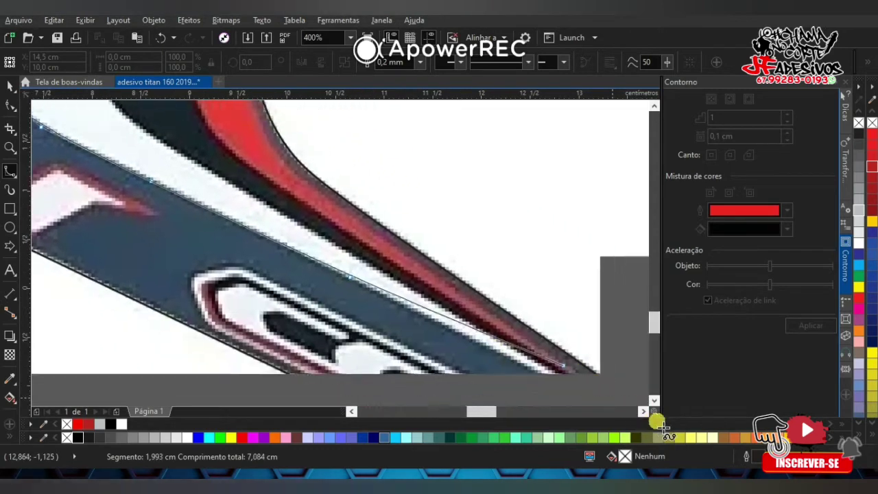
{"action": "left_click", "coordinate": [514, 360]}
Continue the white panel outline along its lower and upper edges and close it
{"action": "left_click", "coordinate": [305, 230]}
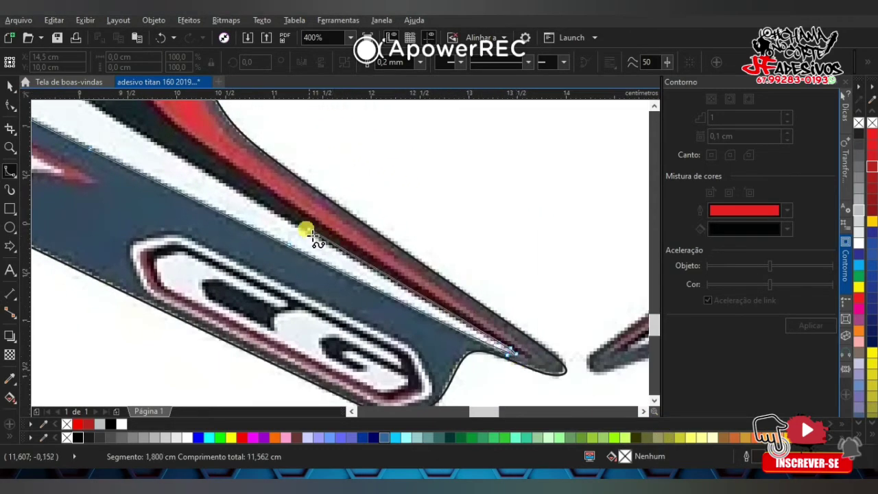
{"action": "left_click", "coordinate": [184, 192]}
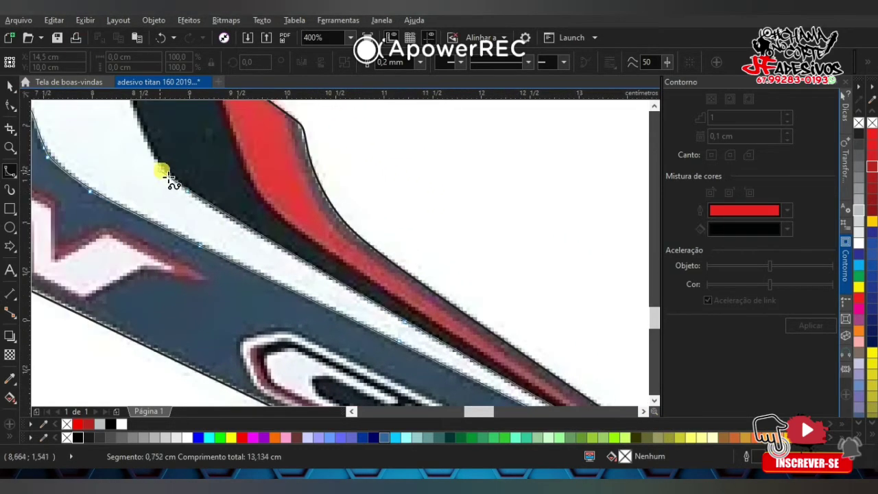
{"action": "left_click", "coordinate": [153, 192]}
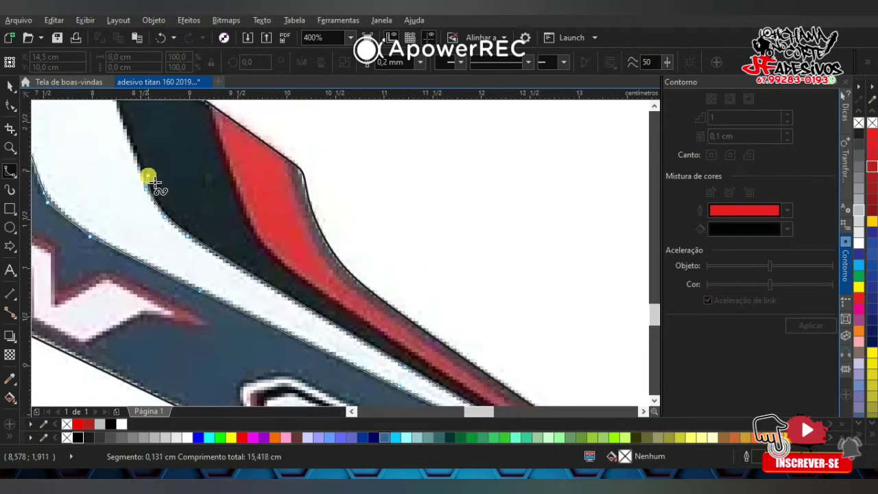
{"action": "left_click", "coordinate": [154, 182]}
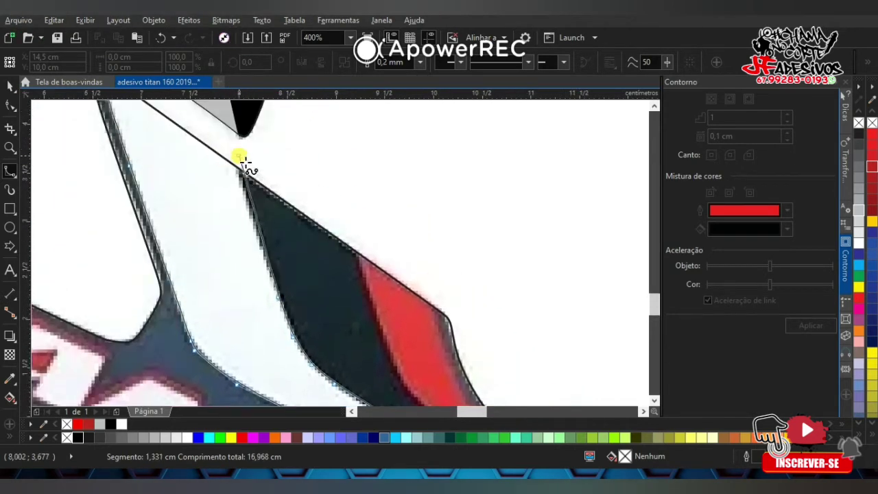
{"action": "left_click", "coordinate": [236, 151]}
{"action": "left_click", "coordinate": [173, 121]}
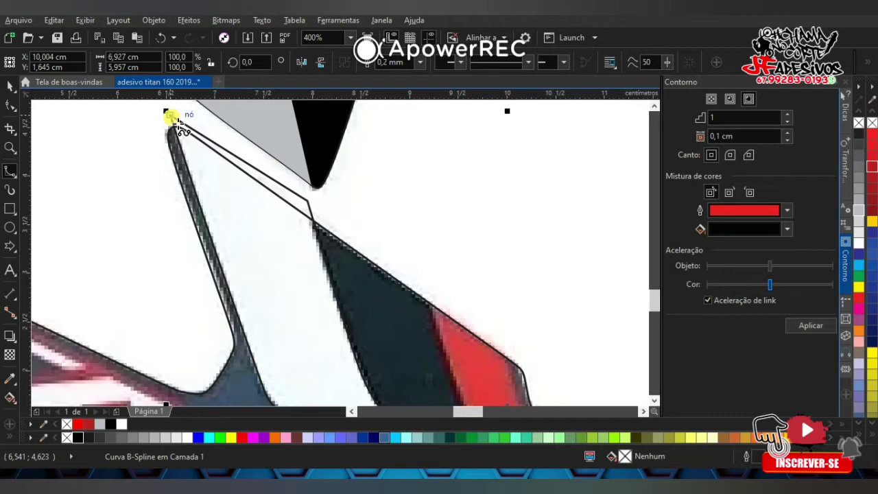
Trace points down the red stripe's outer edge to its pointed tip
{"action": "left_click", "coordinate": [177, 127]}
{"action": "left_click", "coordinate": [184, 126]}
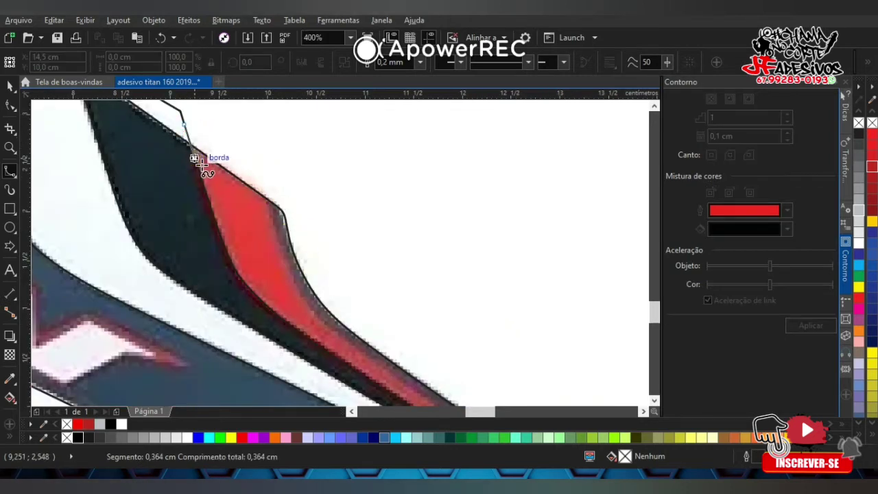
{"action": "left_click", "coordinate": [195, 159]}
{"action": "left_click", "coordinate": [206, 194]}
{"action": "left_click", "coordinate": [220, 235]}
{"action": "left_click", "coordinate": [234, 267]}
{"action": "left_click", "coordinate": [246, 283]}
{"action": "left_click", "coordinate": [274, 308]}
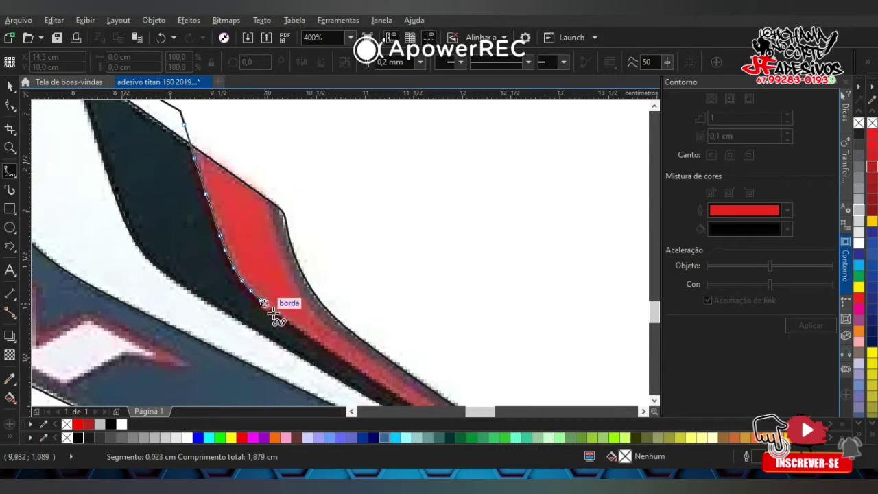
{"action": "left_click", "coordinate": [302, 333]}
{"action": "left_click", "coordinate": [377, 359]}
{"action": "left_click", "coordinate": [511, 372]}
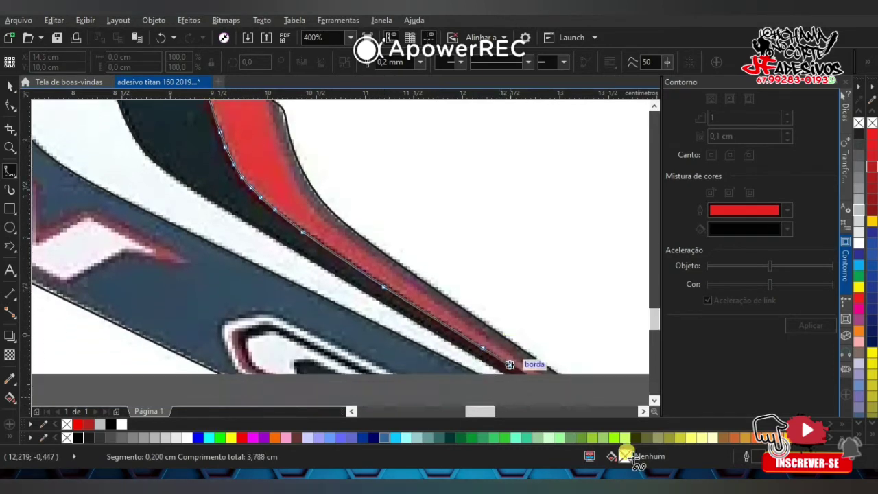
{"action": "left_click", "coordinate": [549, 386]}
{"action": "double_click", "coordinate": [554, 402]}
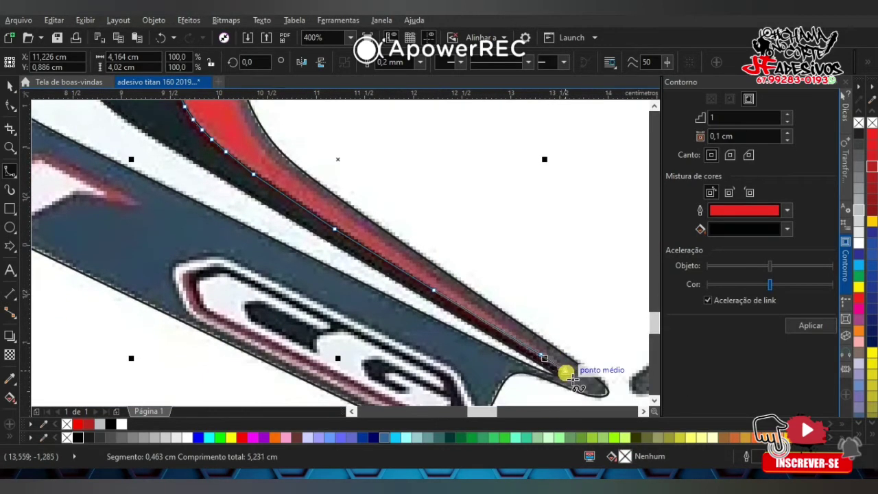
{"action": "left_click", "coordinate": [569, 373]}
Trace back along the red stripe's inner edge, close the curve and return to the Pick tool
{"action": "left_click", "coordinate": [453, 290]}
{"action": "left_click", "coordinate": [273, 171]}
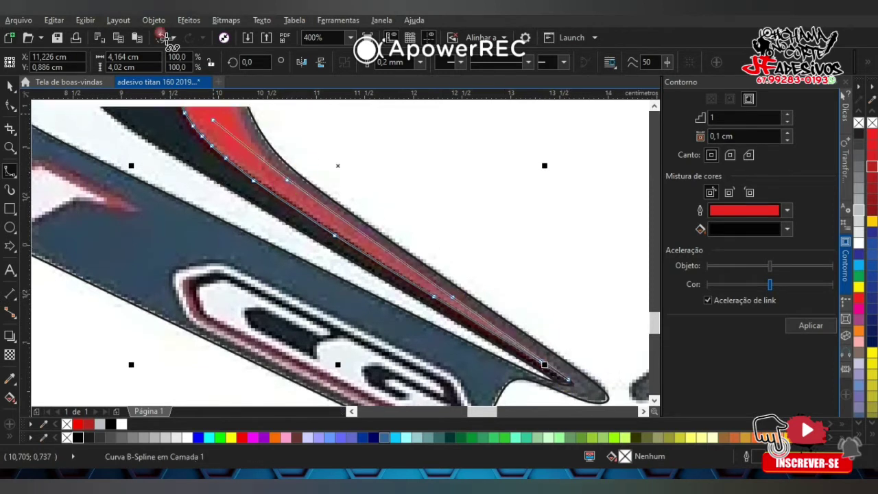
{"action": "left_click", "coordinate": [237, 234]}
{"action": "left_click", "coordinate": [238, 158]}
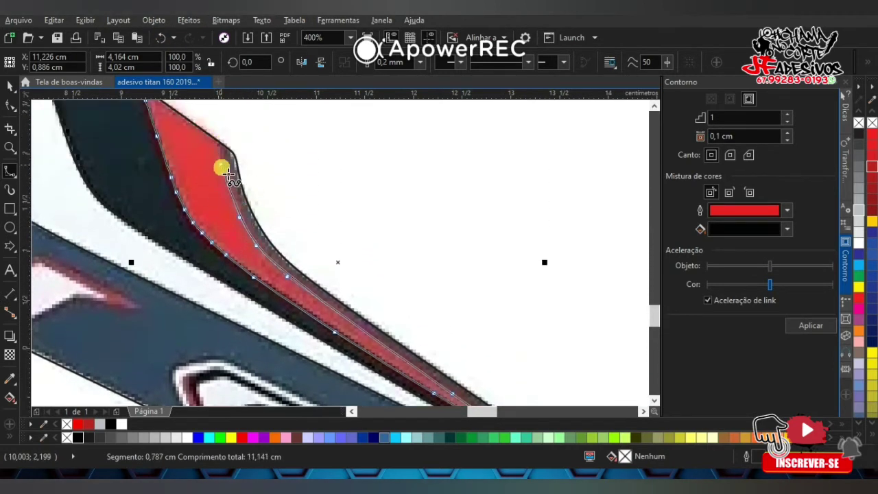
{"action": "left_click", "coordinate": [217, 124]}
{"action": "left_click", "coordinate": [137, 146]}
{"action": "key", "text": "space"}
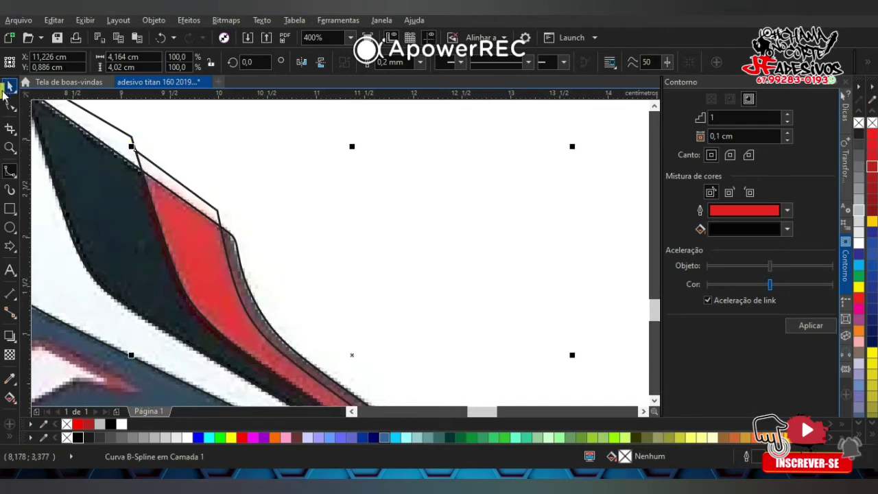
{"action": "scroll", "coordinate": [196, 167], "scroll_direction": "down", "scroll_amount": 2}
{"action": "scroll", "coordinate": [229, 176], "scroll_direction": "up", "scroll_amount": 2}
{"action": "scroll", "coordinate": [353, 367], "scroll_direction": "down", "scroll_amount": 1}
Select and deselect the traced outlines to check which curve is which
{"action": "left_click", "coordinate": [353, 367], "text": "shift"}
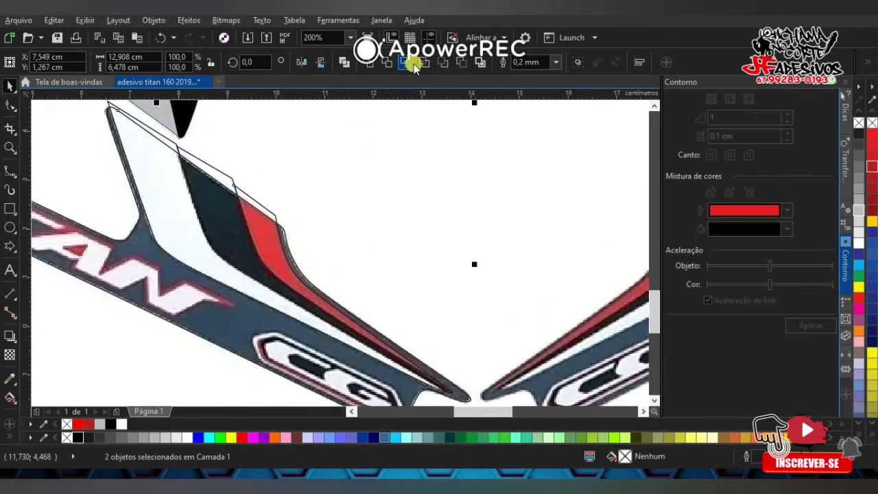
{"action": "key", "text": "Escape"}
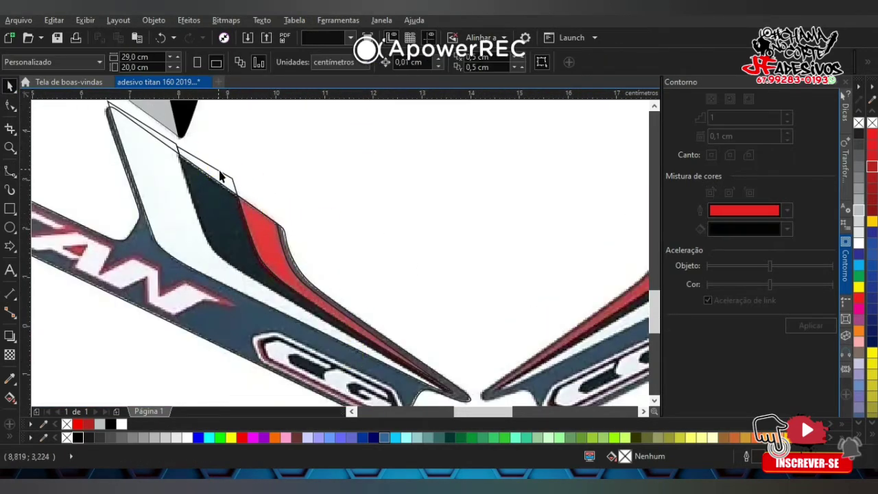
{"action": "left_click", "coordinate": [272, 218]}
{"action": "left_click", "coordinate": [227, 205]}
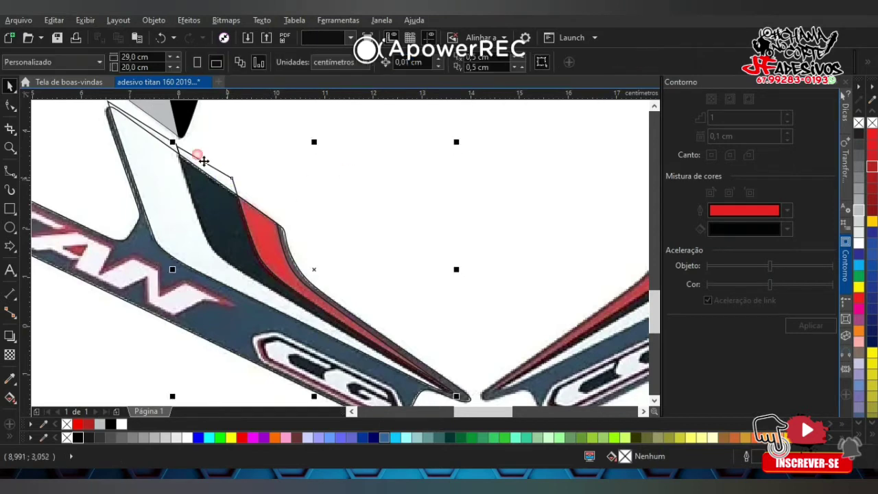
{"action": "left_click", "coordinate": [151, 192]}
{"action": "left_click", "coordinate": [171, 144]}
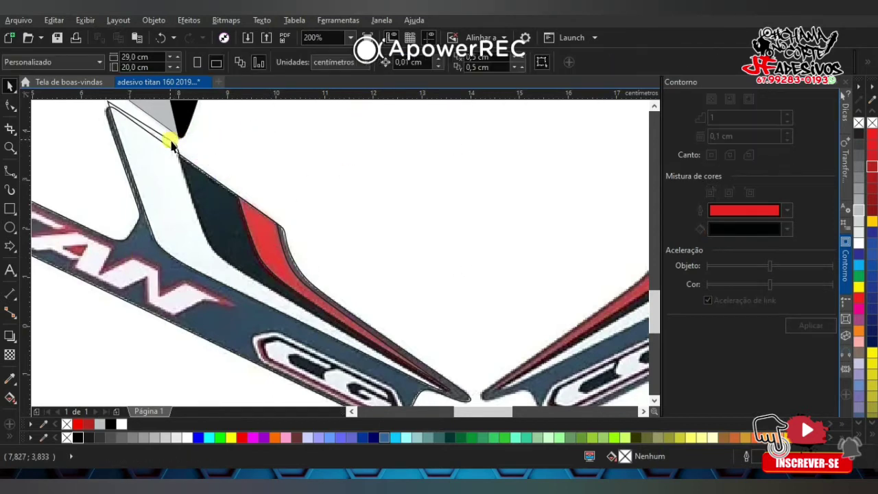
{"action": "scroll", "coordinate": [255, 202], "scroll_direction": "down", "scroll_amount": 1}
{"action": "scroll", "coordinate": [188, 221], "scroll_direction": "up", "scroll_amount": 2}
Drag the panel outline's corner node out to the stripe's corner, then reselect the outlines
{"action": "left_click", "coordinate": [202, 220]}
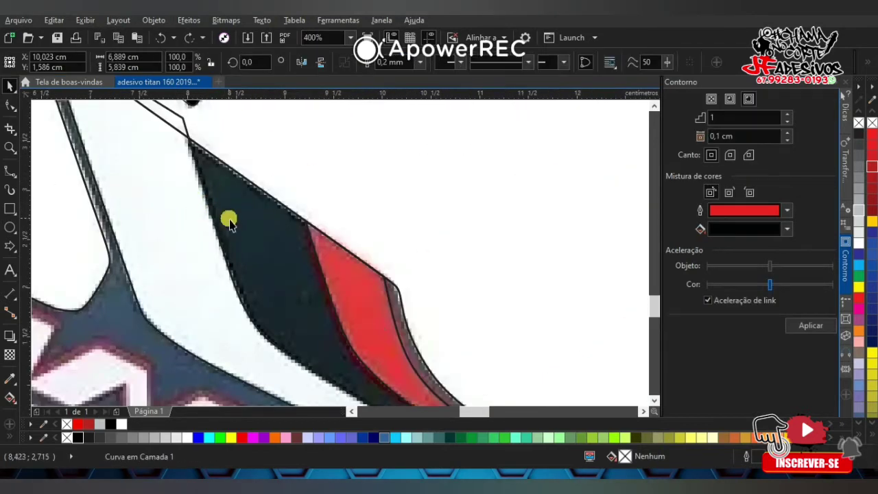
{"action": "left_click", "coordinate": [254, 231]}
{"action": "mouse_move", "coordinate": [333, 160]}
{"action": "left_mouse_down"}
{"action": "mouse_move", "coordinate": [306, 191]}
{"action": "mouse_move", "coordinate": [185, 123]}
{"action": "left_mouse_up"}
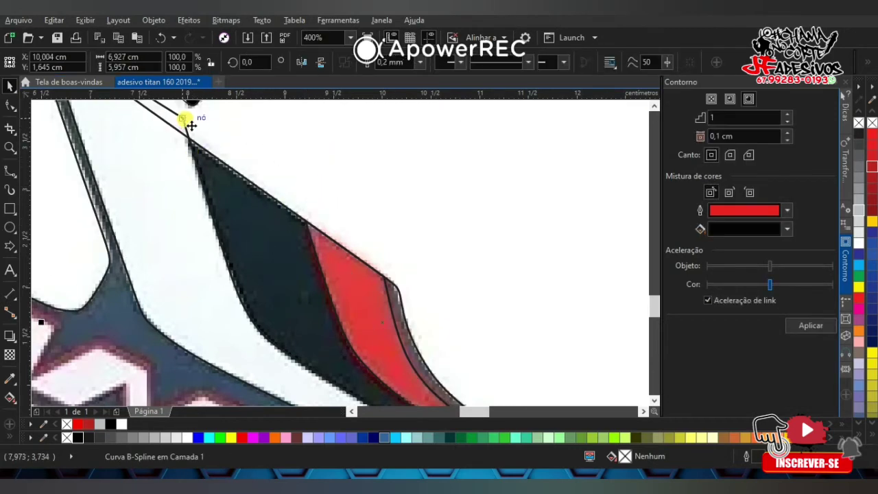
{"action": "scroll", "coordinate": [84, 316], "scroll_direction": "down", "scroll_amount": 1}
{"action": "left_click", "coordinate": [89, 304], "text": "shift"}
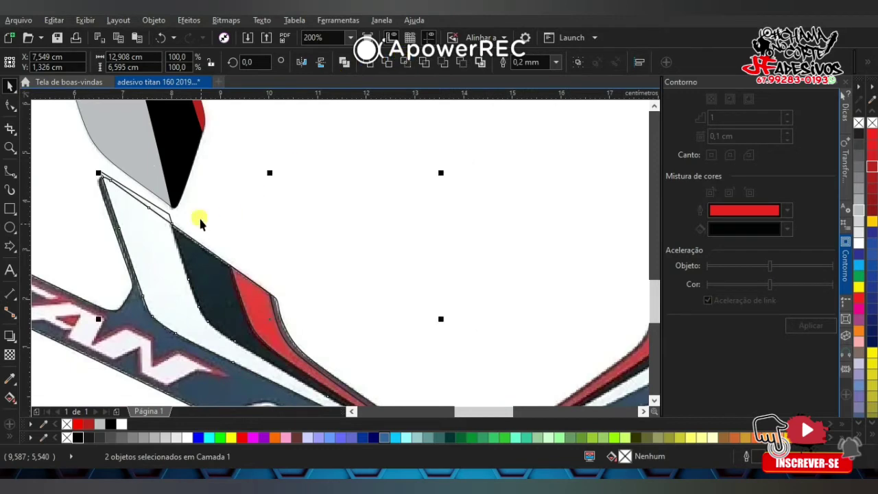
{"action": "left_click", "coordinate": [122, 200]}
{"action": "scroll", "coordinate": [153, 201], "scroll_direction": "up", "scroll_amount": 2}
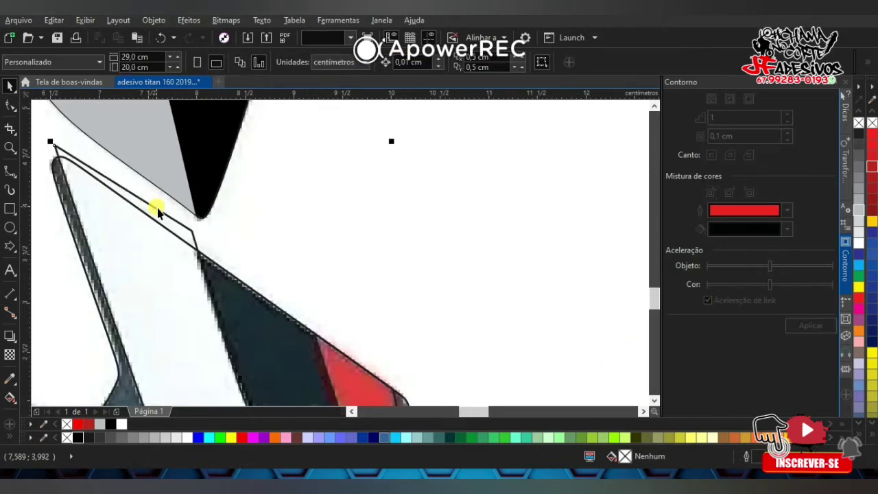
{"action": "scroll", "coordinate": [157, 211], "scroll_direction": "down", "scroll_amount": 1}
{"action": "scroll", "coordinate": [141, 308], "scroll_direction": "down", "scroll_amount": 1}
Trace a closed four-point B-spline curve around the white band at the stripe's upper-left end
{"action": "key", "text": "F5"}
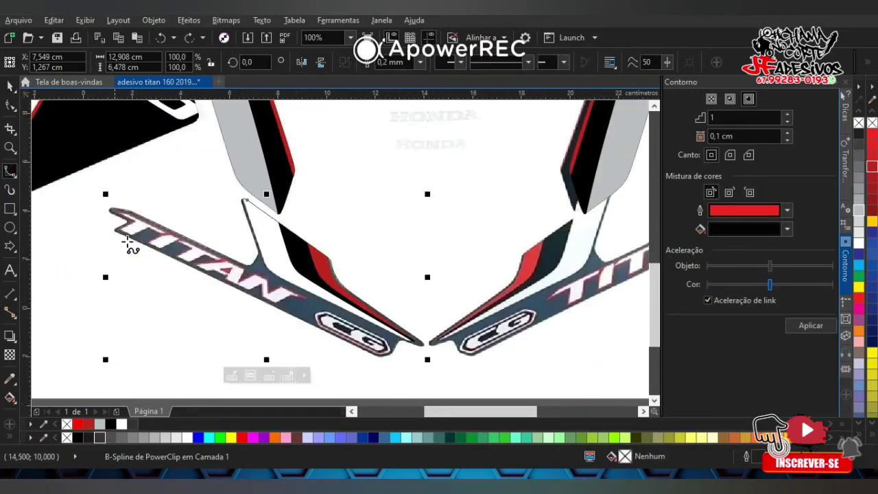
{"action": "scroll", "coordinate": [127, 242], "scroll_direction": "up", "scroll_amount": 2}
{"action": "left_click", "coordinate": [95, 237]}
{"action": "left_click", "coordinate": [152, 203]}
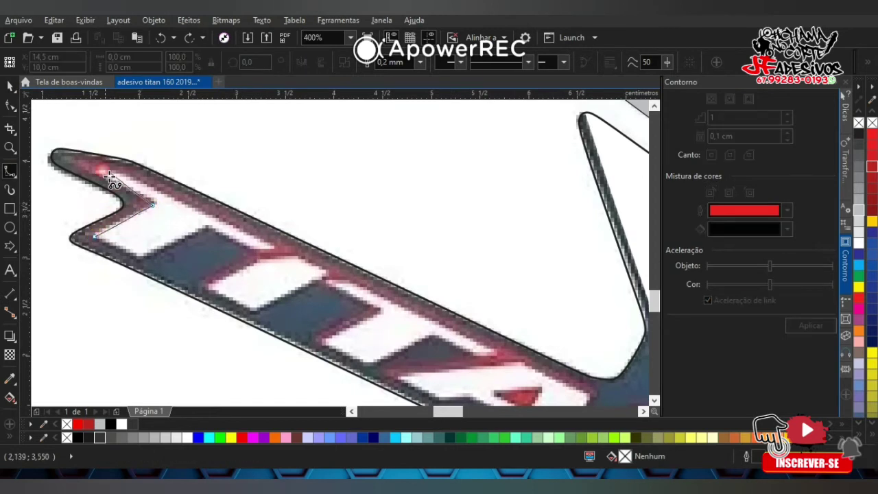
{"action": "left_click", "coordinate": [89, 168]}
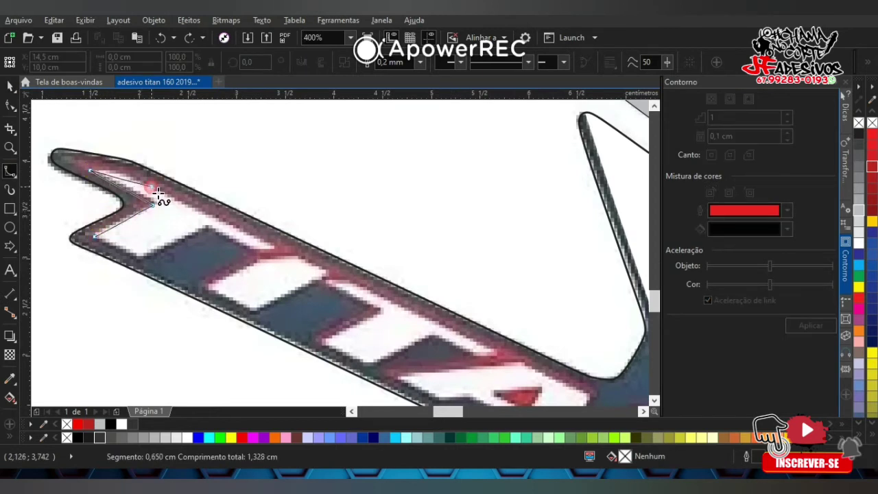
{"action": "left_click", "coordinate": [277, 248]}
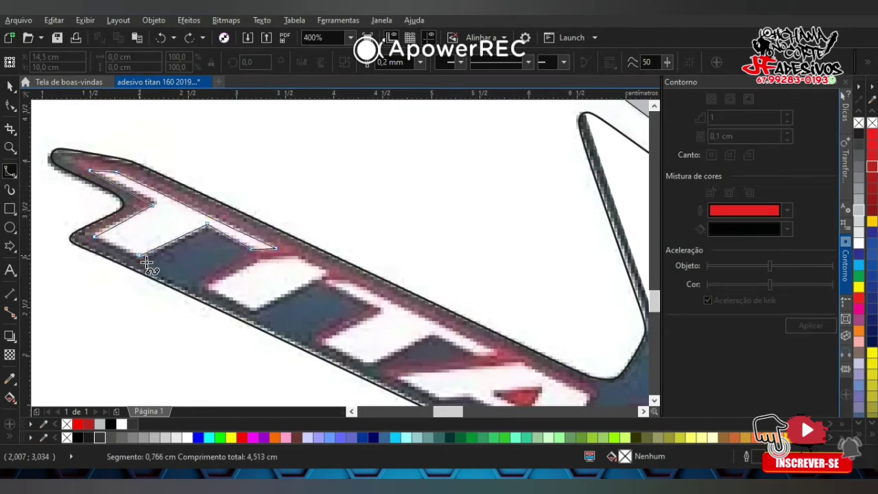
{"action": "left_click", "coordinate": [95, 237]}
{"action": "scroll", "coordinate": [197, 234], "scroll_direction": "up", "scroll_amount": 2}
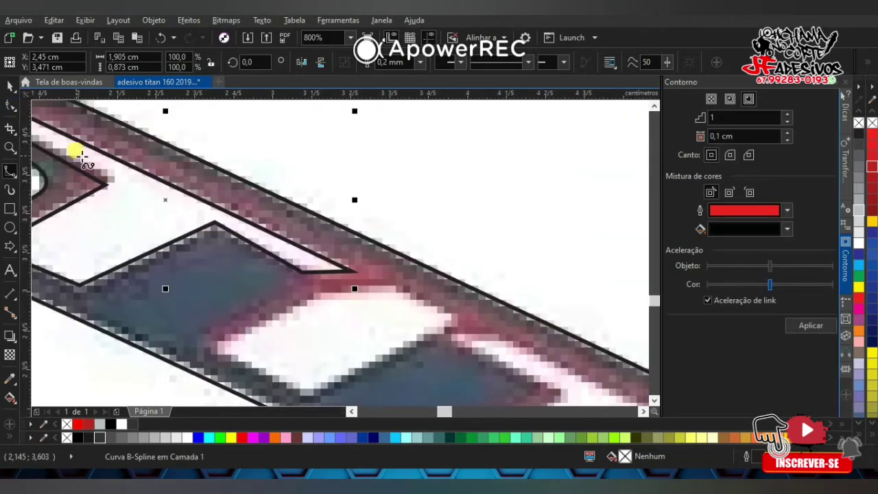
{"action": "key", "text": "F10"}
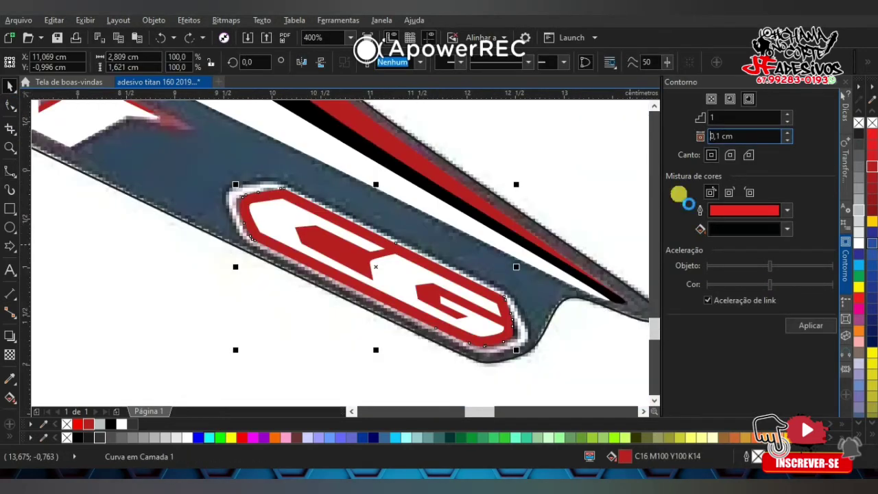
Add a 0,03 cm contour to the CG badge, break it apart and fill the lettering black
{"action": "left_click", "coordinate": [753, 147]}
{"action": "left_click", "coordinate": [719, 137]}
{"action": "type", "text": "0,03"}
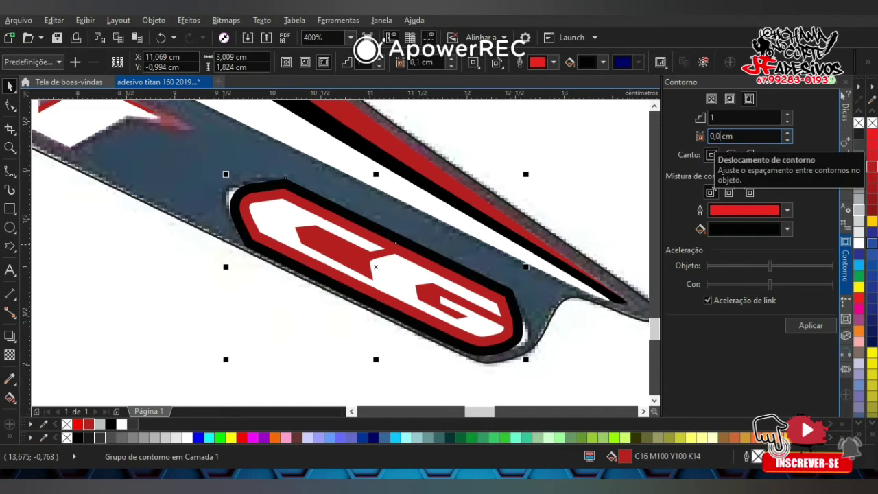
{"action": "key", "text": "Return"}
{"action": "scroll", "coordinate": [492, 337], "scroll_direction": "up", "scroll_amount": 2}
{"action": "key", "text": "ctrl+k"}
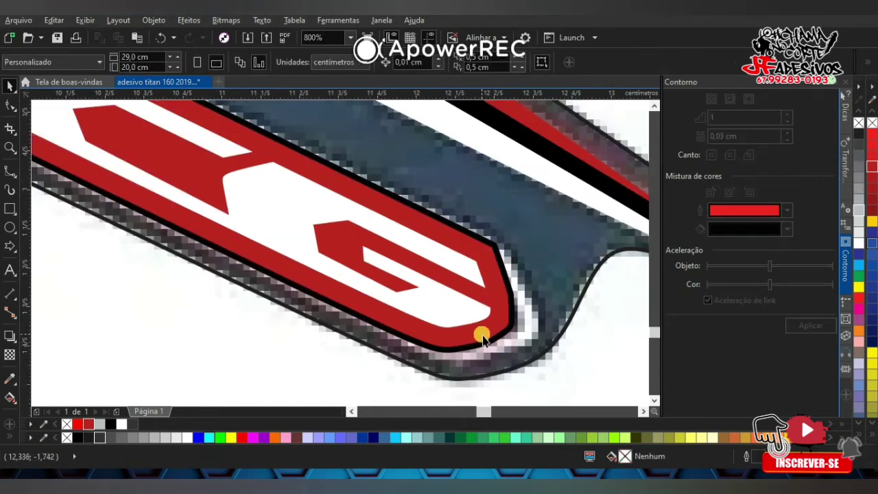
{"action": "left_click", "coordinate": [111, 424]}
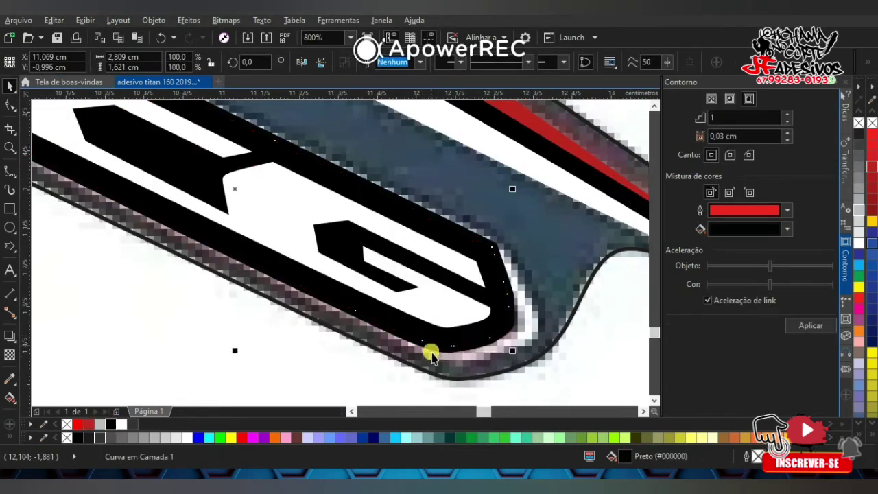
Colour the first contour ring red and add a second 0,06 cm contour around the badge
{"action": "scroll", "coordinate": [431, 355], "scroll_direction": "up", "scroll_amount": 1}
{"action": "scroll", "coordinate": [290, 378], "scroll_direction": "down", "scroll_amount": 1}
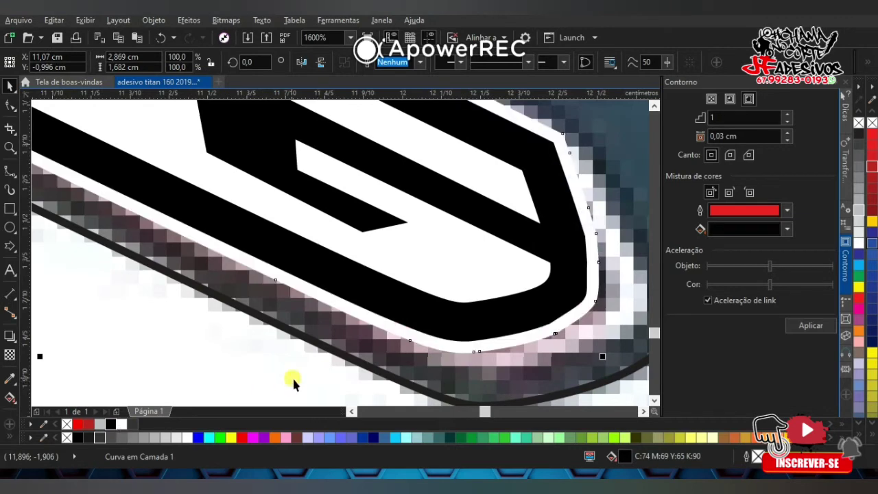
{"action": "left_click", "coordinate": [78, 424]}
{"action": "scroll", "coordinate": [447, 350], "scroll_direction": "down", "scroll_amount": 1}
{"action": "left_click", "coordinate": [814, 326]}
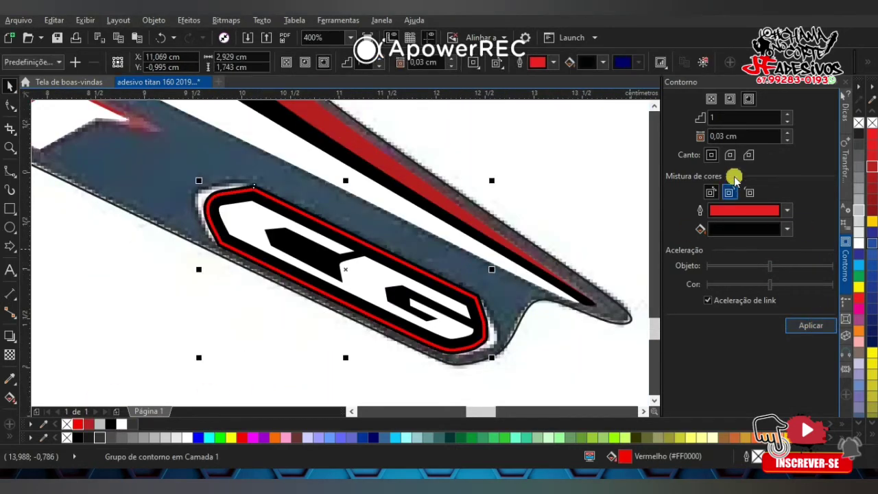
{"action": "type", "text": "0,06"}
{"action": "key", "text": "Return"}
{"action": "scroll", "coordinate": [505, 364], "scroll_direction": "up", "scroll_amount": 1}
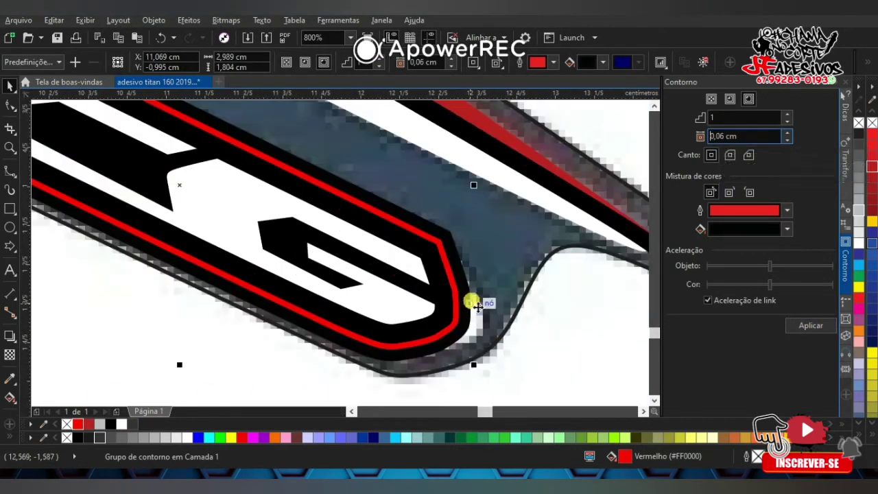
Marquee-select all four CG badge pieces and group them
{"action": "left_click", "coordinate": [454, 301]}
{"action": "scroll", "coordinate": [465, 313], "scroll_direction": "up", "scroll_amount": 1}
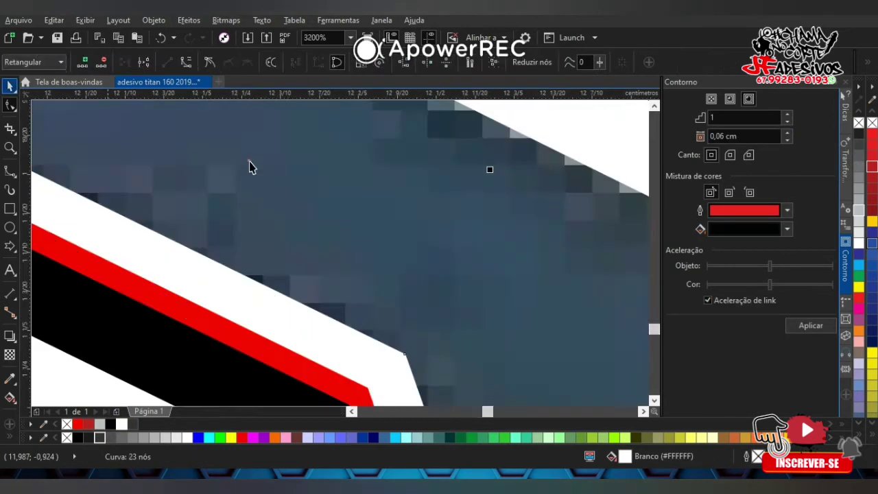
{"action": "scroll", "coordinate": [427, 247], "scroll_direction": "down", "scroll_amount": 2}
{"action": "scroll", "coordinate": [427, 247], "scroll_direction": "down", "scroll_amount": 1}
{"action": "left_click_drag", "start_coordinate": [461, 337], "coordinate": [280, 196]}
{"action": "key", "text": "ctrl+g"}
{"action": "scroll", "coordinate": [320, 251], "scroll_direction": "down", "scroll_amount": 1}
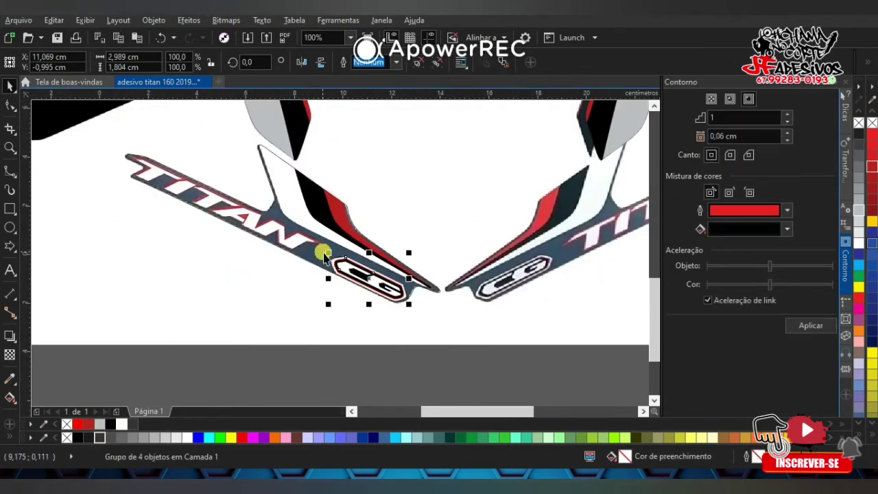
{"action": "scroll", "coordinate": [305, 251], "scroll_direction": "up", "scroll_amount": 1}
{"action": "scroll", "coordinate": [301, 267], "scroll_direction": "down", "scroll_amount": 1}
Fill the left TITAN stripe 60% gray and place a copy over the right-hand stripe
{"action": "left_click", "coordinate": [324, 254]}
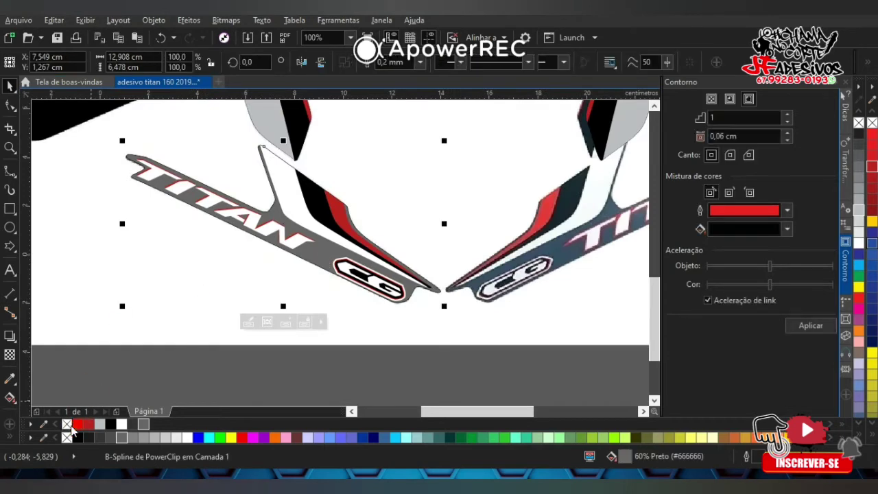
{"action": "scroll", "coordinate": [172, 370], "scroll_direction": "down", "scroll_amount": 1}
{"action": "left_click_drag", "start_coordinate": [110, 365], "coordinate": [345, 222]}
{"action": "key", "text": "ctrl+g"}
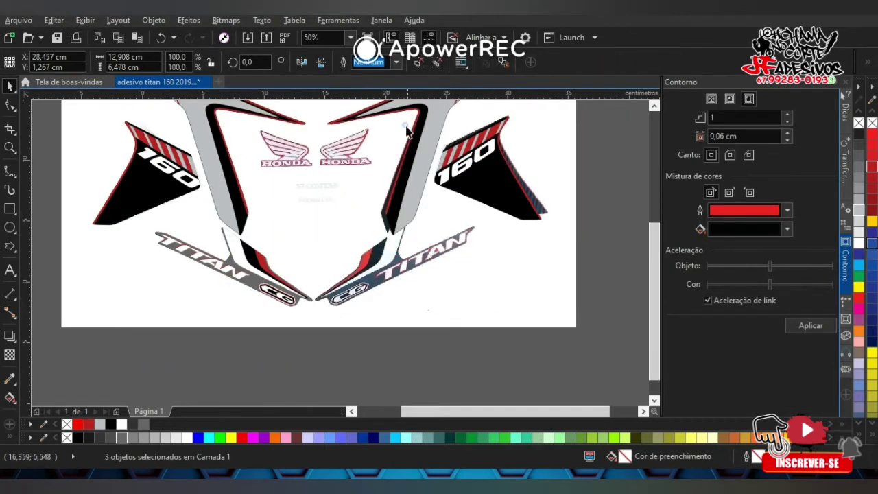
{"action": "mouse_move", "coordinate": [225, 270]}
{"action": "left_mouse_down"}
{"action": "mouse_move", "coordinate": [484, 280]}
{"action": "mouse_move", "coordinate": [293, 270]}
{"action": "left_mouse_up"}
Mirror the copied CG badge upright and rotate it 90°
{"action": "scroll", "coordinate": [484, 280], "scroll_direction": "up", "scroll_amount": 1}
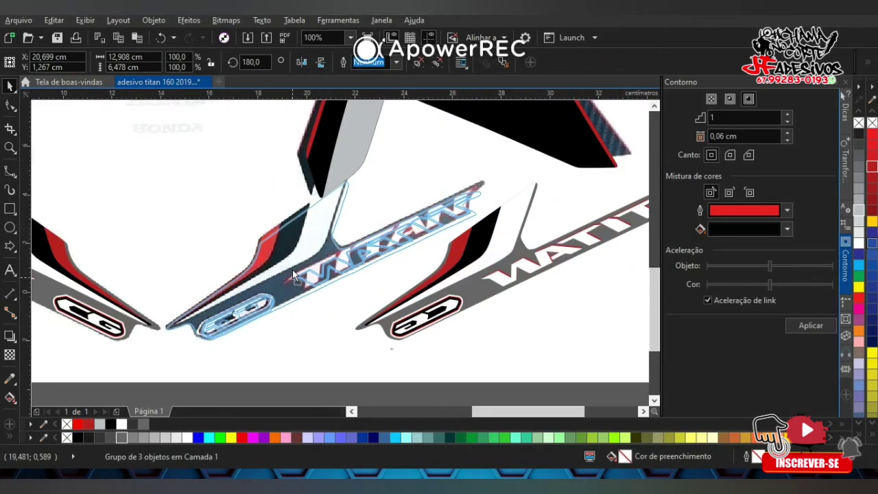
{"action": "left_click", "coordinate": [256, 310]}
{"action": "scroll", "coordinate": [256, 311], "scroll_direction": "up", "scroll_amount": 1}
{"action": "left_click", "coordinate": [318, 63]}
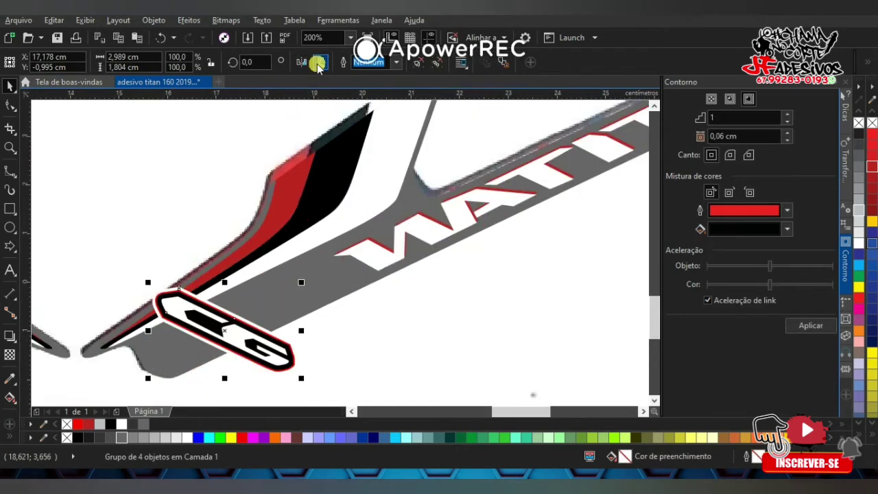
{"action": "type", "text": "90"}
{"action": "left_click", "coordinate": [222, 63]}
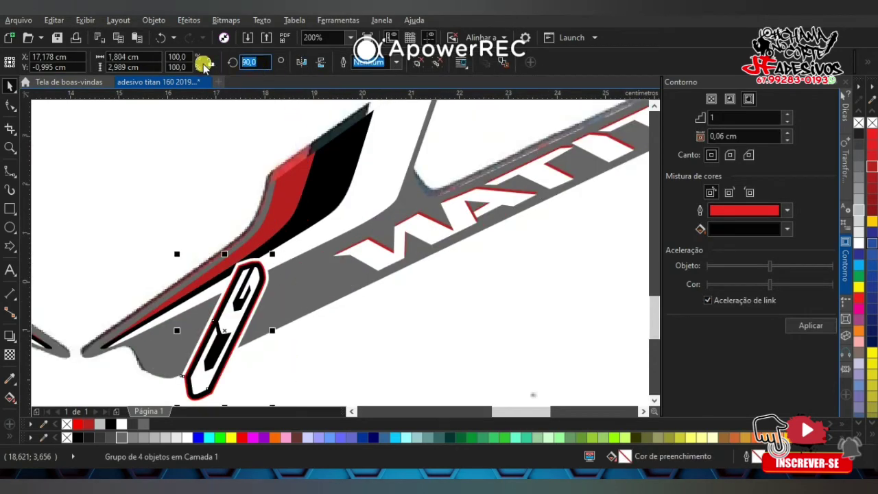
{"action": "key", "text": "Return"}
Rotate the CG badge and TITAN lettering along the right stripe, then start a B-spline at its tip
{"action": "left_click", "coordinate": [258, 300]}
{"action": "left_click_drag", "start_coordinate": [297, 283], "coordinate": [308, 294]}
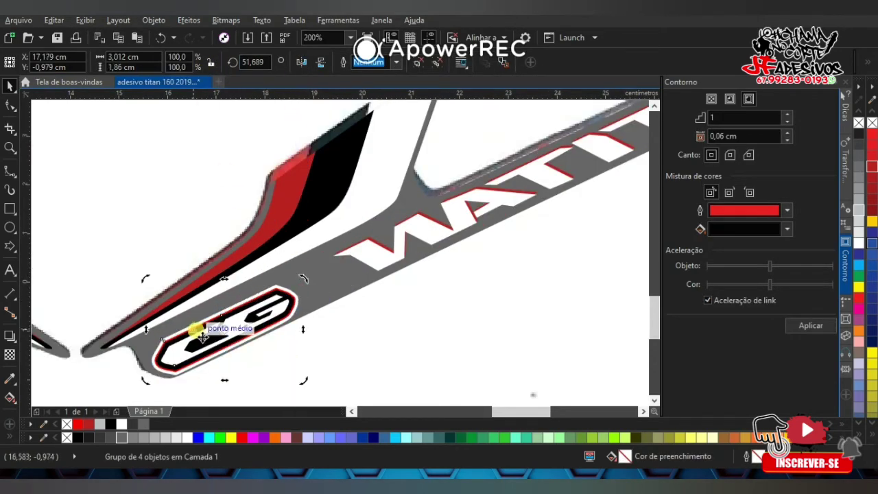
{"action": "scroll", "coordinate": [203, 337], "scroll_direction": "down", "scroll_amount": 2}
{"action": "mouse_move", "coordinate": [317, 334]}
{"action": "left_mouse_down"}
{"action": "mouse_move", "coordinate": [354, 240]}
{"action": "mouse_move", "coordinate": [385, 258]}
{"action": "left_mouse_up"}
{"action": "scroll", "coordinate": [353, 266], "scroll_direction": "up", "scroll_amount": 2}
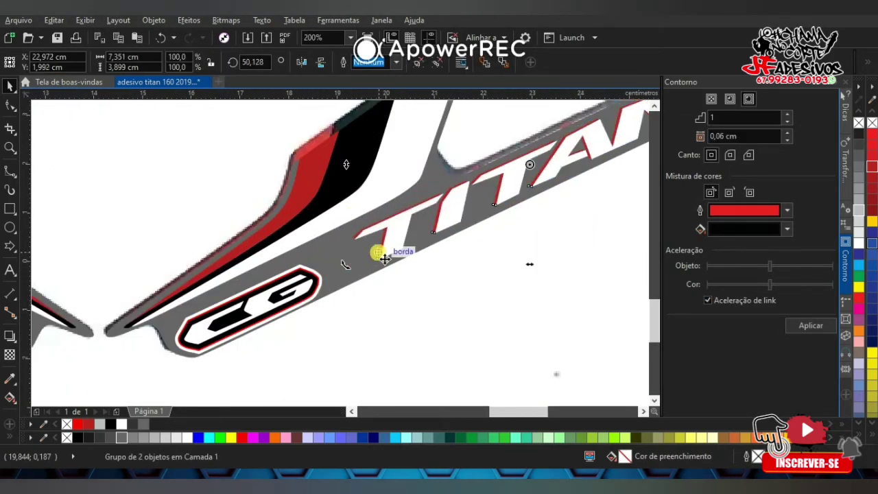
{"action": "scroll", "coordinate": [385, 258], "scroll_direction": "up", "scroll_amount": 2}
{"action": "scroll", "coordinate": [320, 261], "scroll_direction": "up", "scroll_amount": 2}
{"action": "scroll", "coordinate": [332, 282], "scroll_direction": "down", "scroll_amount": 2}
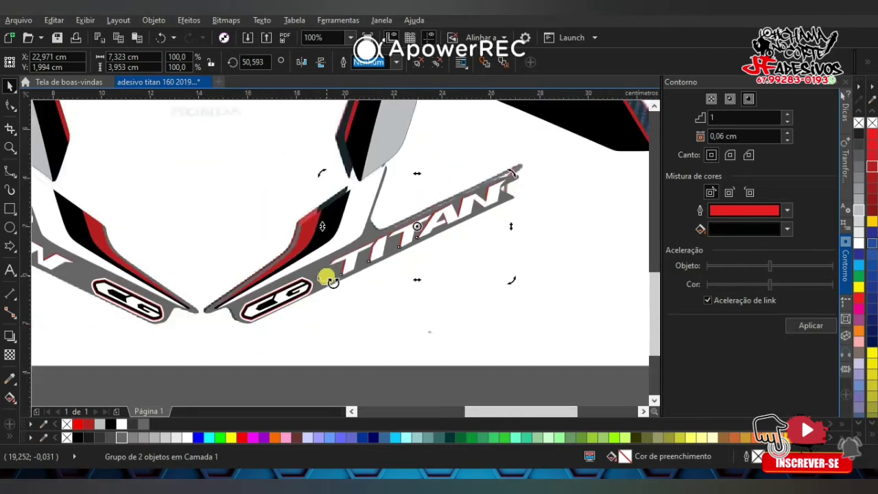
{"action": "scroll", "coordinate": [520, 266], "scroll_direction": "down", "scroll_amount": 2}
{"action": "scroll", "coordinate": [518, 223], "scroll_direction": "up", "scroll_amount": 6}
{"action": "key", "text": "F5"}
{"action": "left_click", "coordinate": [307, 221]}
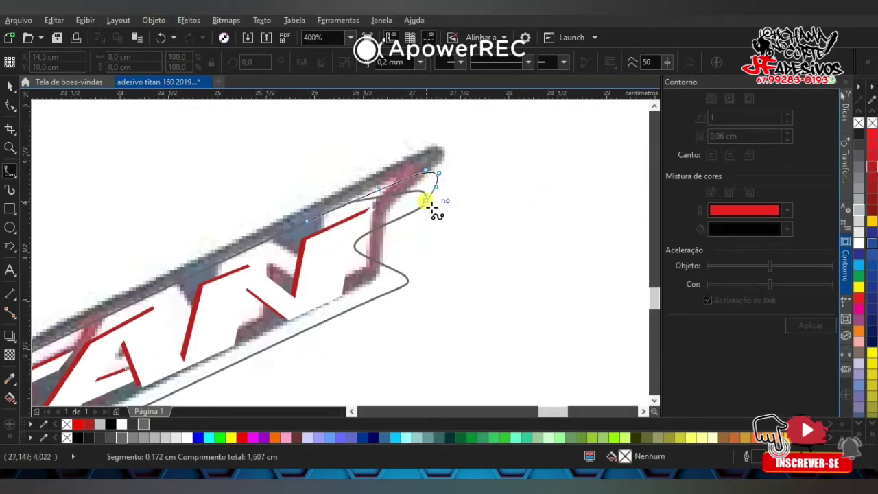
Trace the stripe tip, undo it, and redraw it as a closed curve along the edge
{"action": "left_click", "coordinate": [419, 275]}
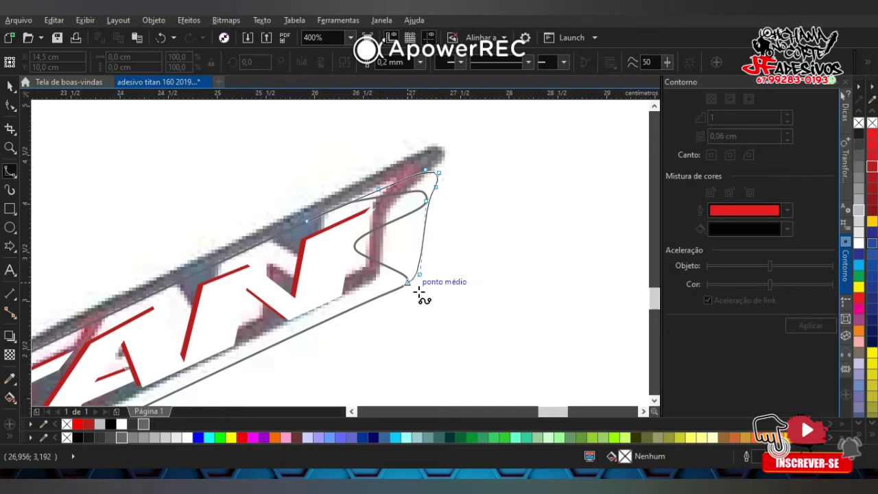
{"action": "double_click", "coordinate": [307, 248]}
{"action": "key", "text": "space"}
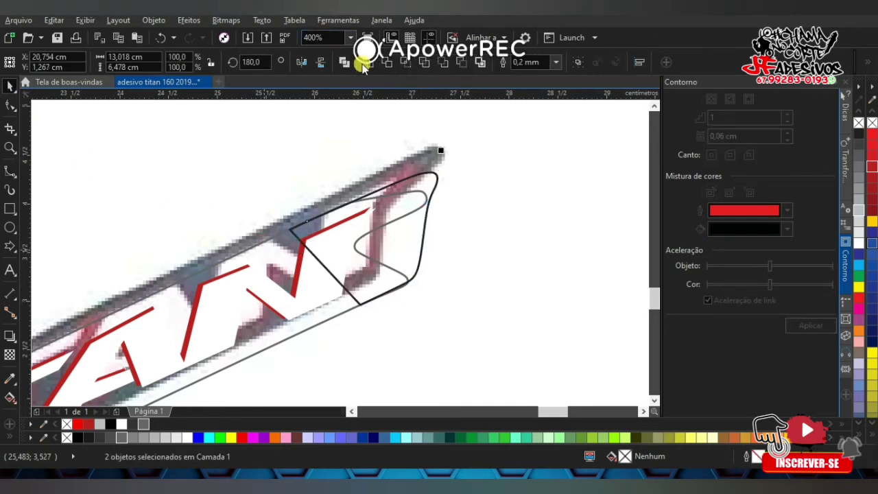
{"action": "key", "text": "ctrl+z"}
{"action": "left_click", "coordinate": [9, 172]}
{"action": "left_click", "coordinate": [319, 322]}
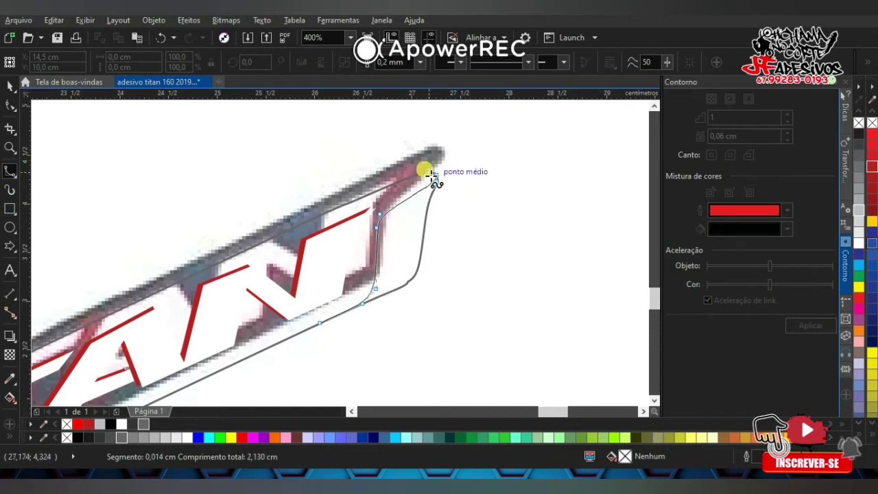
{"action": "left_click", "coordinate": [466, 146]}
{"action": "left_click", "coordinate": [494, 260]}
{"action": "left_click", "coordinate": [345, 332]}
{"action": "left_click", "coordinate": [319, 322]}
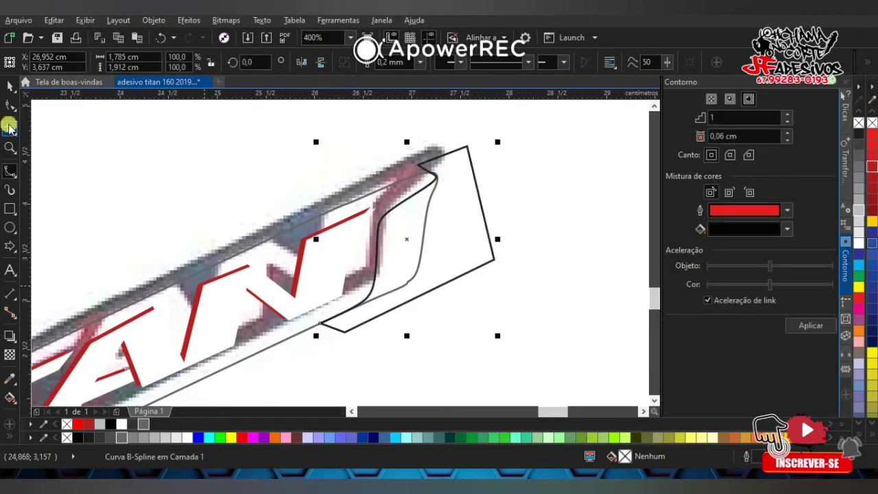
Reshape the traced curve's nodes, then delete the stray curve beside the TITAN stripe
{"action": "key", "text": "F10"}
{"action": "scroll", "coordinate": [392, 264], "scroll_direction": "up", "scroll_amount": 1}
{"action": "left_click_drag", "start_coordinate": [362, 191], "coordinate": [353, 190]}
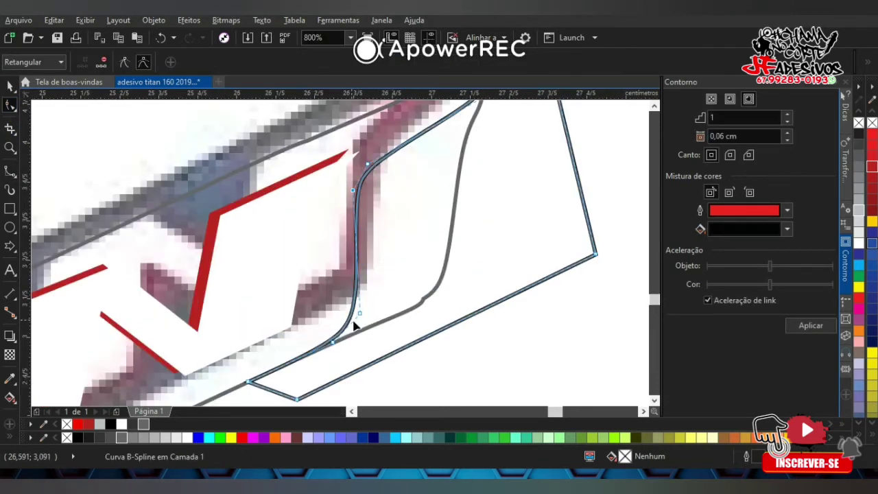
{"action": "mouse_move", "coordinate": [343, 343]}
{"action": "left_mouse_down"}
{"action": "mouse_move", "coordinate": [304, 358]}
{"action": "mouse_move", "coordinate": [361, 326]}
{"action": "mouse_move", "coordinate": [337, 343]}
{"action": "left_mouse_up"}
{"action": "scroll", "coordinate": [343, 323], "scroll_direction": "down", "scroll_amount": 1}
{"action": "key", "text": "space"}
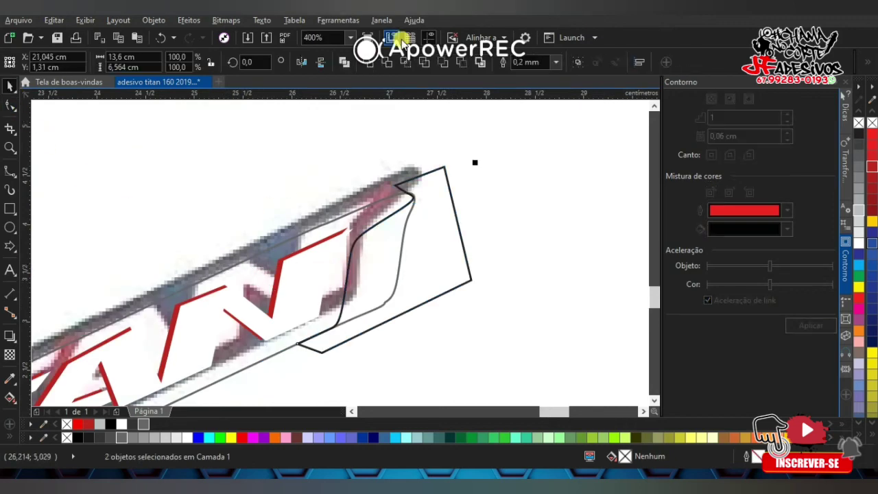
{"action": "key", "text": "Delete"}
{"action": "scroll", "coordinate": [480, 217], "scroll_direction": "down", "scroll_amount": 1}
Move the black HONDA text under the left wing and enlarge it to match the lettering
{"action": "scroll", "coordinate": [481, 217], "scroll_direction": "down", "scroll_amount": 1}
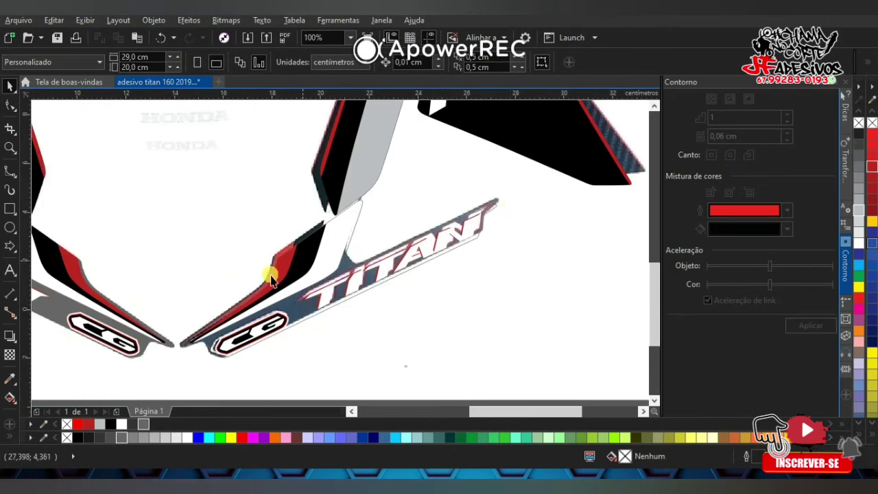
{"action": "left_click", "coordinate": [268, 274]}
{"action": "scroll", "coordinate": [41, 165], "scroll_direction": "down", "scroll_amount": 1}
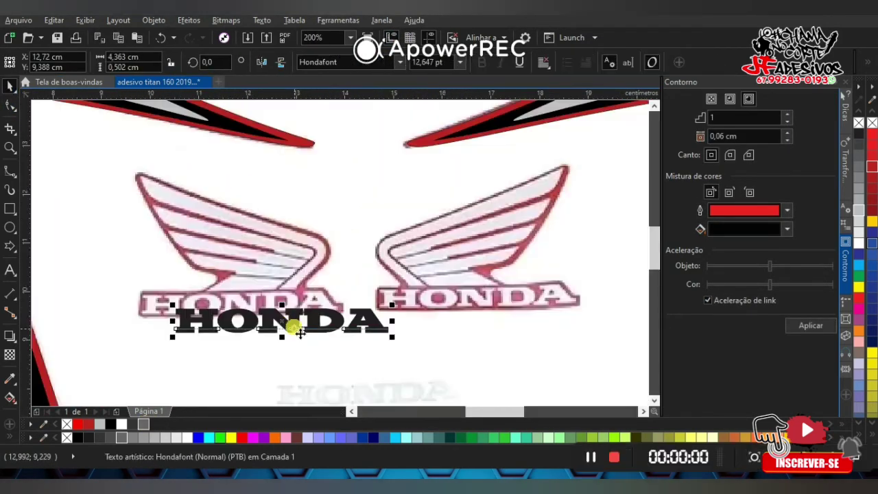
{"action": "left_click_drag", "start_coordinate": [291, 329], "coordinate": [255, 318]}
{"action": "mouse_move", "coordinate": [357, 321]}
{"action": "left_mouse_down"}
{"action": "mouse_move", "coordinate": [331, 340]}
{"action": "mouse_move", "coordinate": [320, 298]}
{"action": "left_mouse_up"}
{"action": "scroll", "coordinate": [349, 320], "scroll_direction": "up", "scroll_amount": 1}
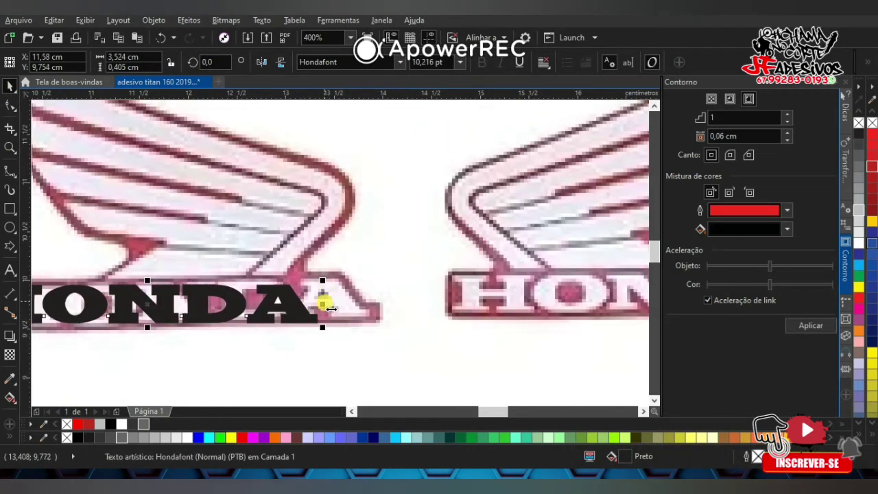
{"action": "scroll", "coordinate": [284, 288], "scroll_direction": "up", "scroll_amount": 1}
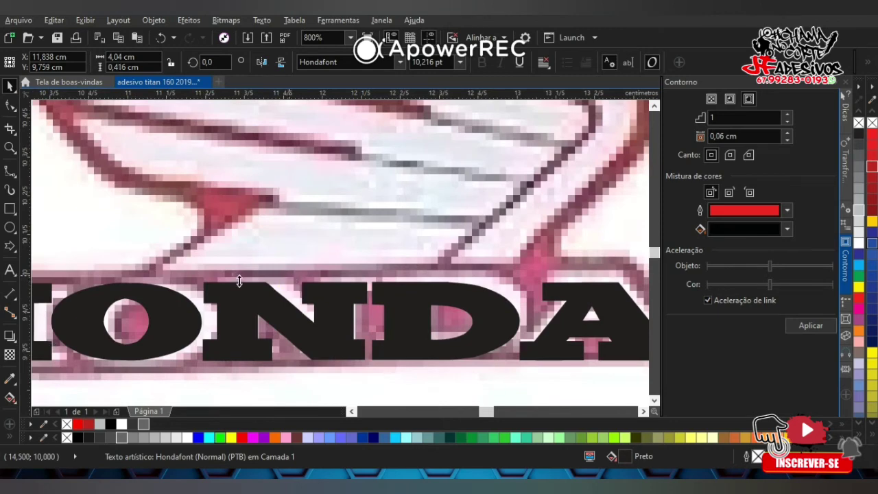
Begin tracing the lowest feather of the left wing with the curve tool
{"action": "key", "text": "F5"}
{"action": "scroll", "coordinate": [240, 292], "scroll_direction": "down", "scroll_amount": 1}
{"action": "left_click", "coordinate": [220, 280]}
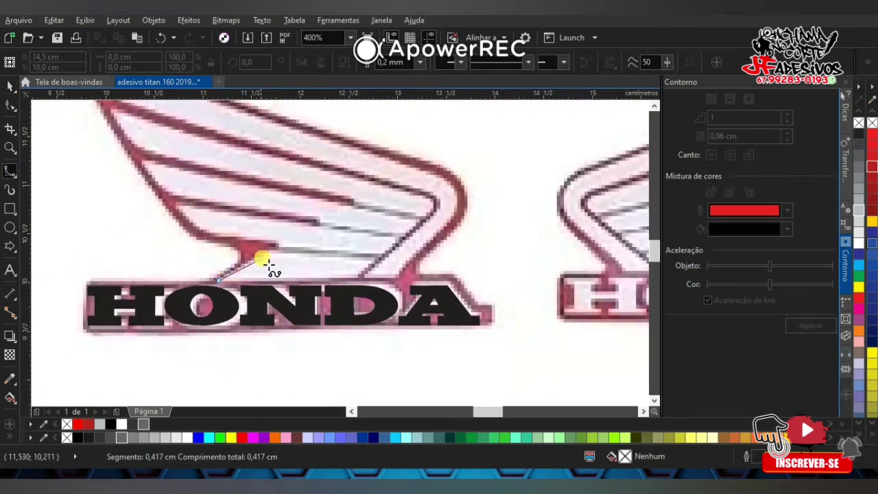
Close the lowest feather and trace the second feather as a closed curve
{"action": "left_click", "coordinate": [221, 280]}
{"action": "scroll", "coordinate": [382, 251], "scroll_direction": "up", "scroll_amount": 1}
{"action": "left_click", "coordinate": [374, 249]}
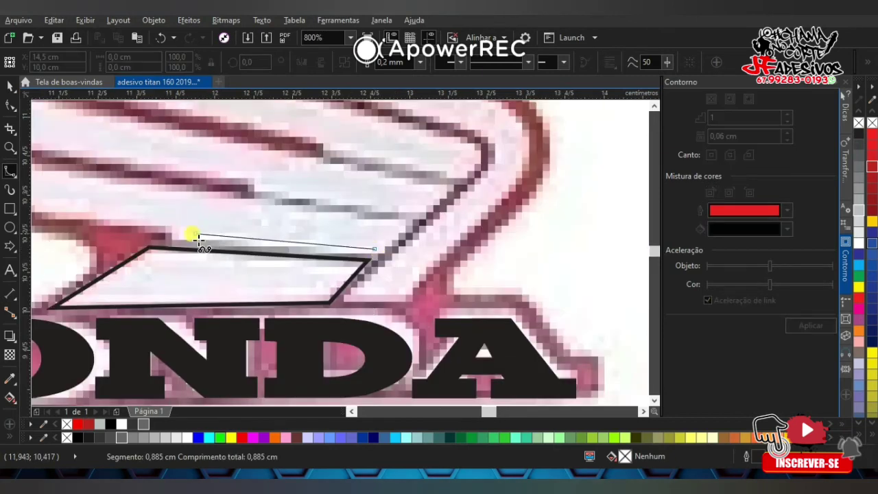
{"action": "left_click", "coordinate": [158, 235]}
{"action": "scroll", "coordinate": [158, 235], "scroll_direction": "down", "scroll_amount": 1}
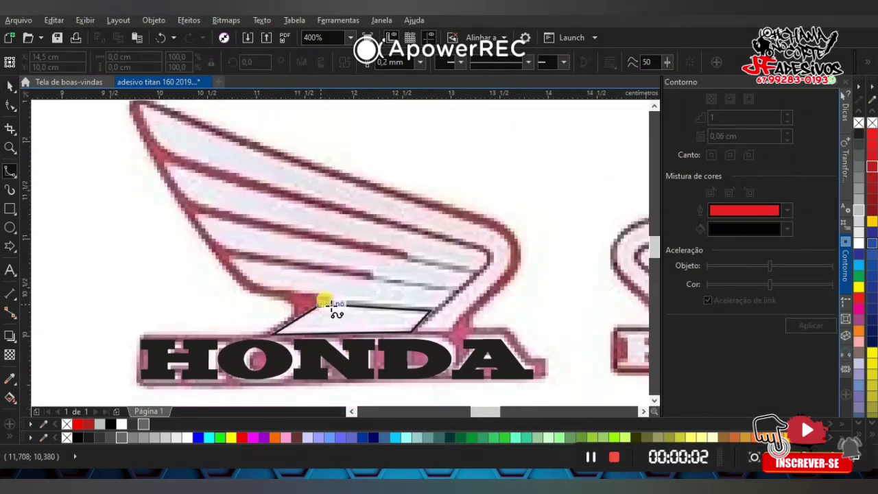
{"action": "scroll", "coordinate": [329, 300], "scroll_direction": "up", "scroll_amount": 1}
{"action": "left_click", "coordinate": [330, 300]}
{"action": "left_click", "coordinate": [207, 282]}
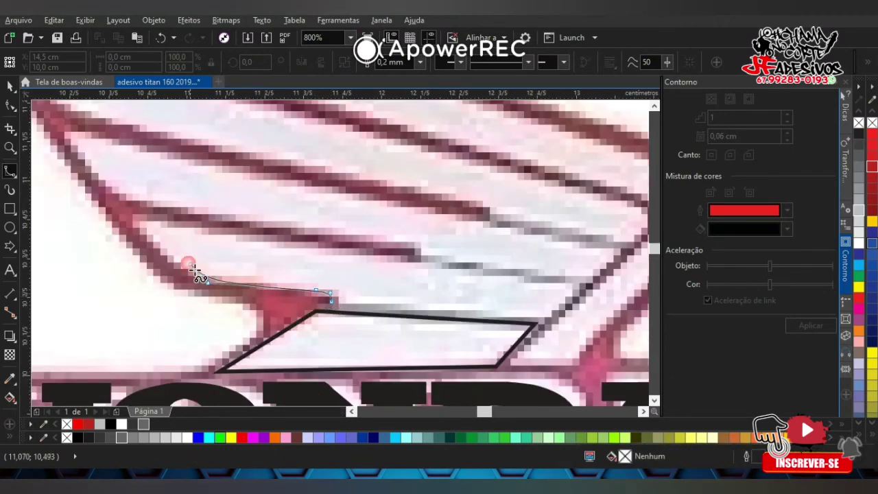
{"action": "left_click", "coordinate": [172, 261]}
{"action": "left_click", "coordinate": [132, 219]}
{"action": "left_click", "coordinate": [583, 288]}
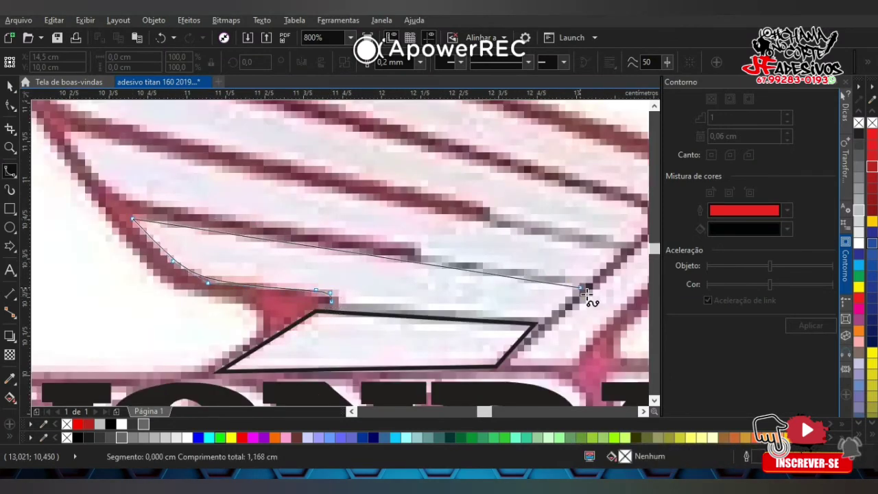
{"action": "left_click", "coordinate": [576, 287]}
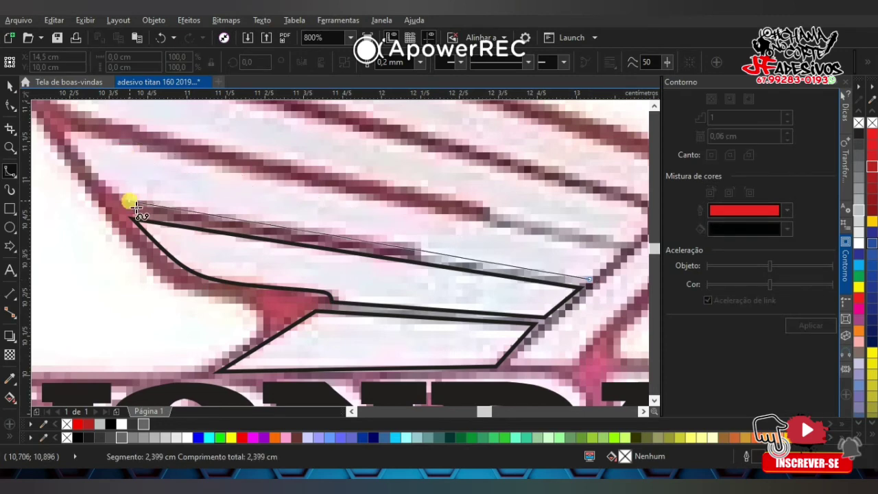
Trace the next feather and the upper feather edge as curves
{"action": "double_click", "coordinate": [631, 252]}
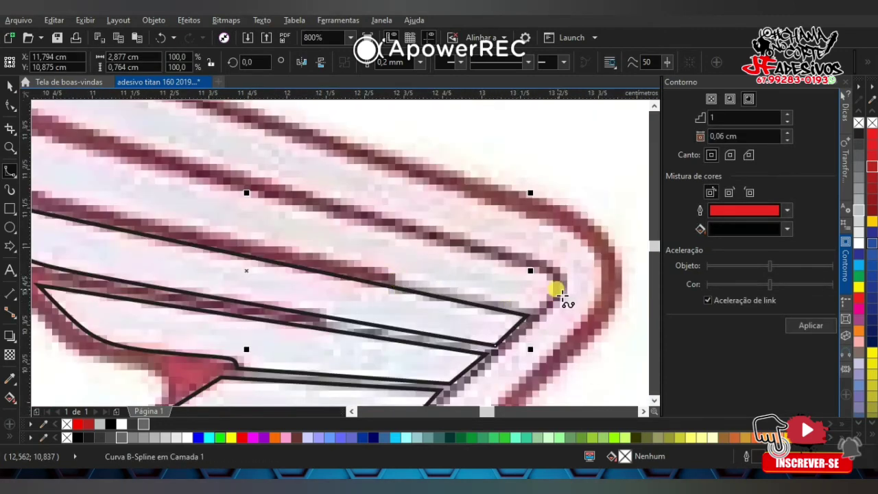
{"action": "left_click", "coordinate": [561, 295]}
{"action": "left_click", "coordinate": [68, 172]}
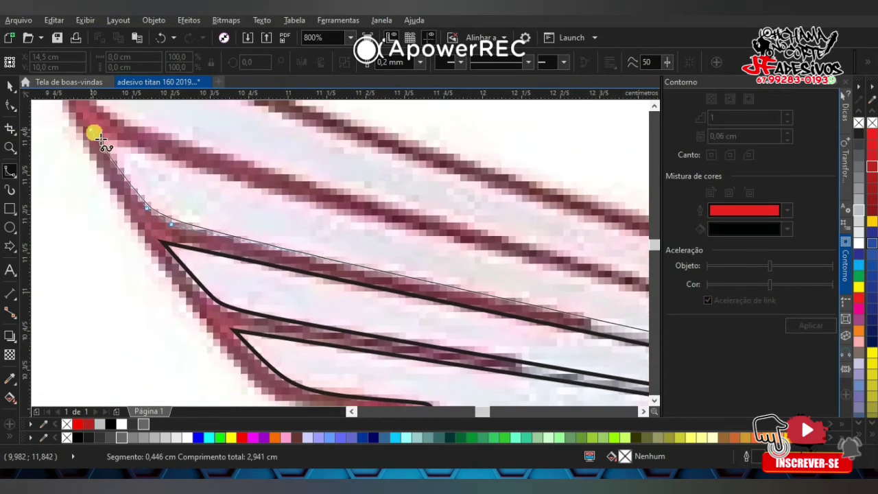
{"action": "left_click", "coordinate": [556, 316]}
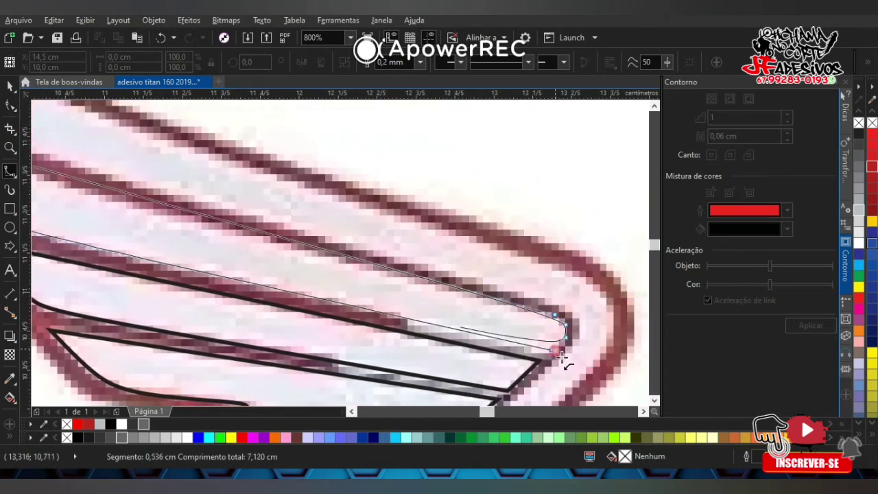
{"action": "double_click", "coordinate": [561, 356]}
{"action": "scroll", "coordinate": [314, 231], "scroll_direction": "down", "scroll_amount": 2}
Trace the wing's outer edge down along the lower-right side
{"action": "left_click", "coordinate": [255, 197]}
{"action": "left_click", "coordinate": [484, 283]}
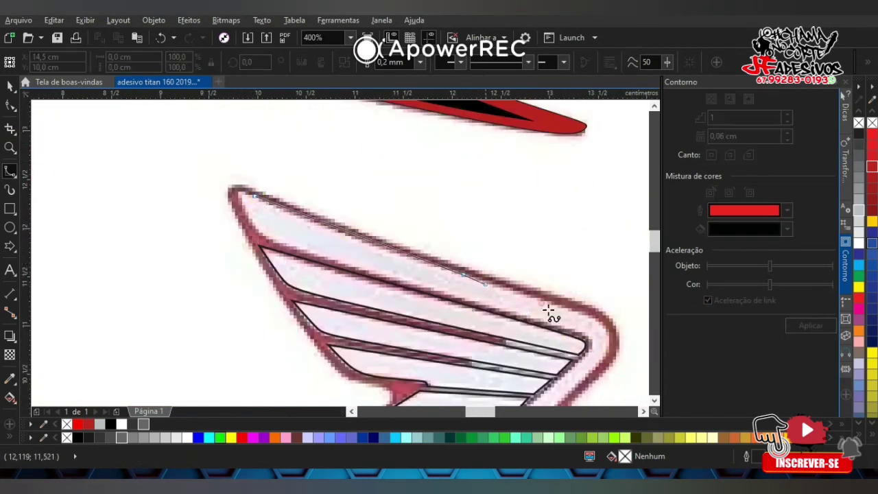
{"action": "left_click", "coordinate": [600, 317]}
{"action": "left_click", "coordinate": [558, 368]}
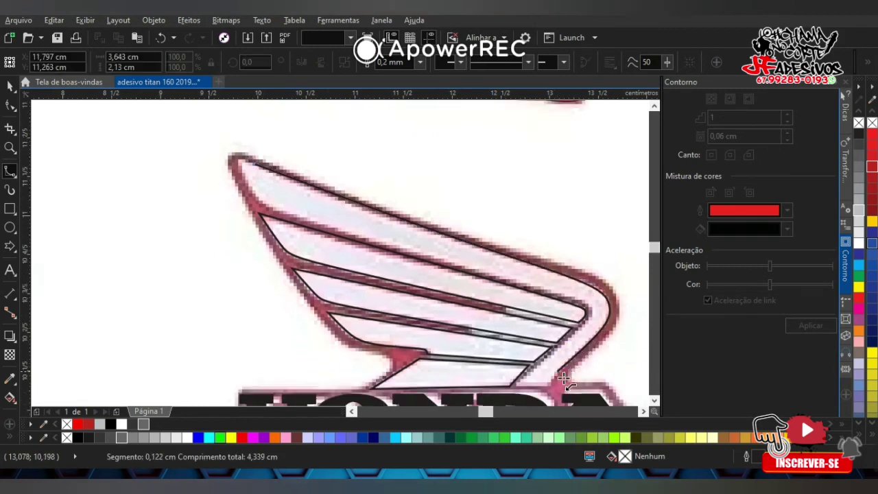
{"action": "scroll", "coordinate": [543, 385], "scroll_direction": "up", "scroll_amount": 2}
{"action": "left_click", "coordinate": [542, 384]}
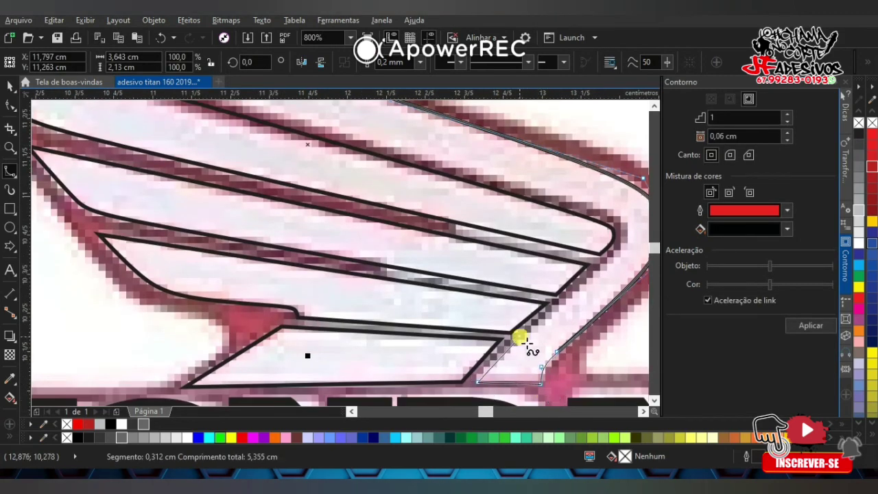
{"action": "scroll", "coordinate": [528, 346], "scroll_direction": "right", "scroll_amount": 2}
Continue the wing outline up to the tip, close it, and fill it light grey
{"action": "left_click", "coordinate": [549, 261]}
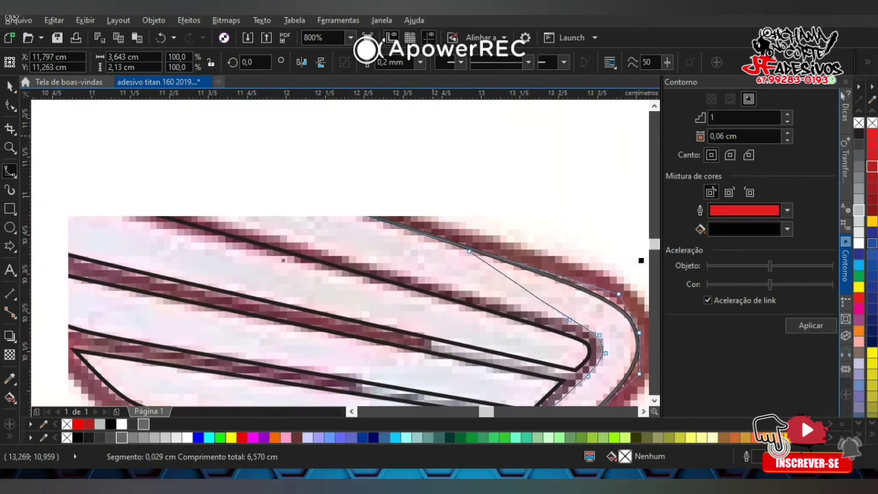
{"action": "left_click", "coordinate": [108, 212]}
{"action": "scroll", "coordinate": [101, 210], "scroll_direction": "left", "scroll_amount": 7}
{"action": "left_click", "coordinate": [197, 166]}
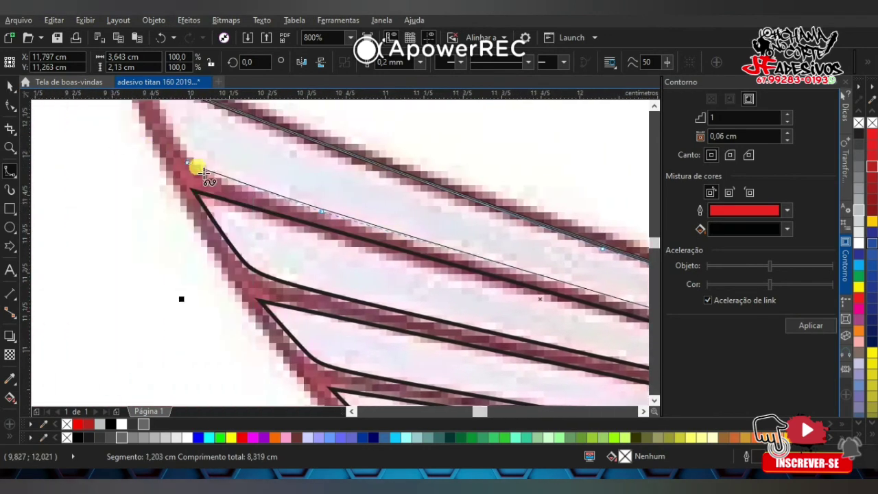
{"action": "scroll", "coordinate": [182, 153], "scroll_direction": "up", "scroll_amount": 2}
{"action": "left_click", "coordinate": [147, 159]}
{"action": "left_click", "coordinate": [148, 162]}
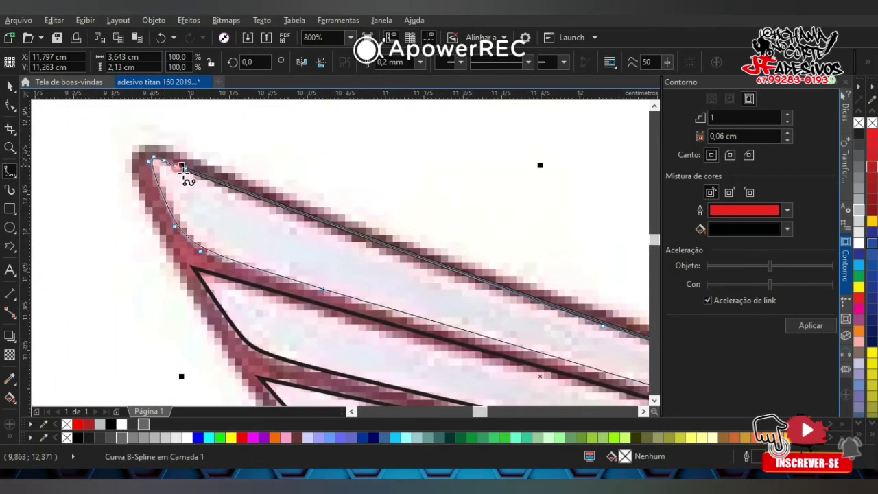
{"action": "scroll", "coordinate": [145, 167], "scroll_direction": "down", "scroll_amount": 3}
{"action": "left_click", "coordinate": [99, 424]}
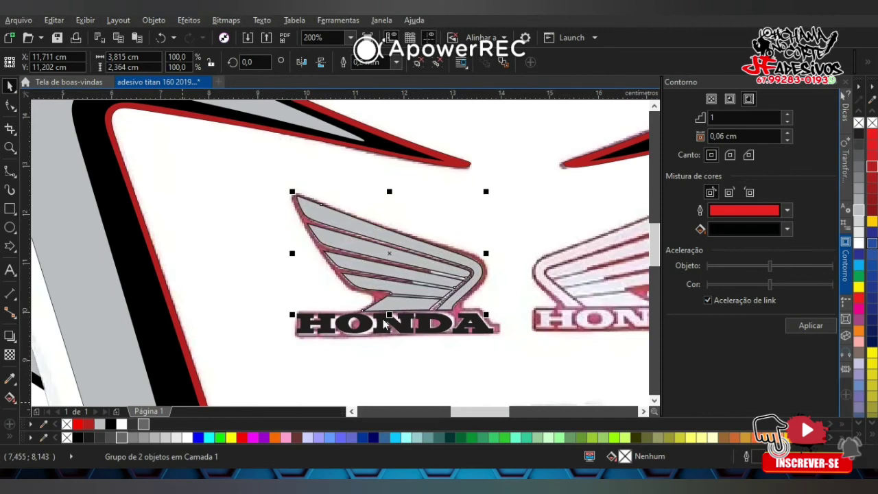
Group the wing with the HONDA text, fill it light grey, and add a rounded 0,08 cm contour
{"action": "key", "text": "ctrl+g"}
{"action": "left_click", "coordinate": [99, 424]}
{"action": "scroll", "coordinate": [400, 270], "scroll_direction": "down", "scroll_amount": 1}
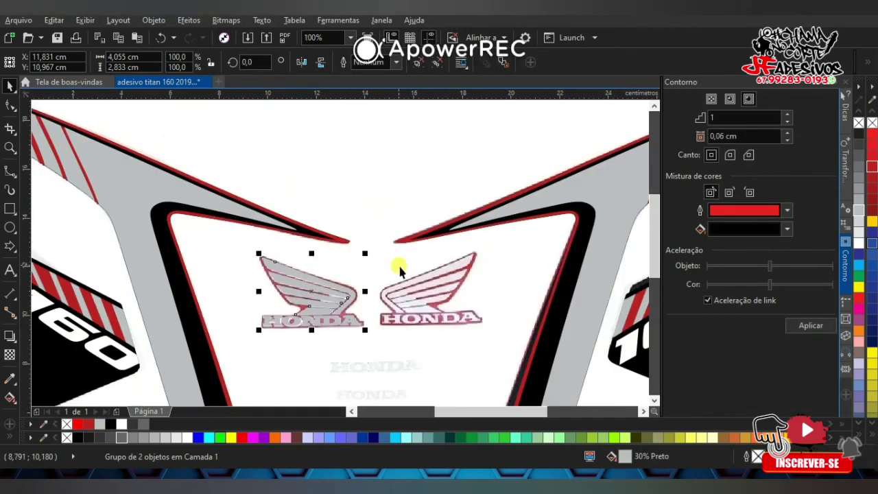
{"action": "left_click", "coordinate": [801, 327]}
{"action": "scroll", "coordinate": [376, 330], "scroll_direction": "up", "scroll_amount": 1}
{"action": "type", "text": "0,08"}
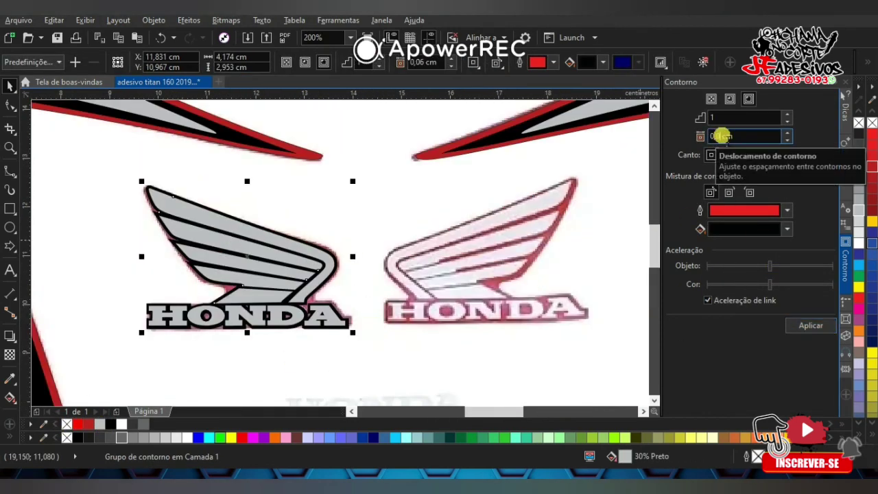
{"action": "key", "text": "Return"}
{"action": "left_click", "coordinate": [730, 155]}
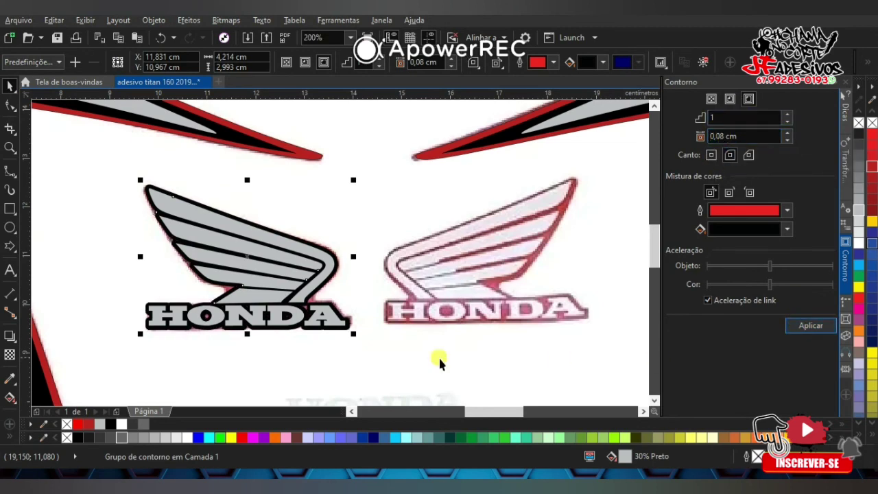
{"action": "scroll", "coordinate": [351, 336], "scroll_direction": "up", "scroll_amount": 1}
Break off the contour, colour it red, group the left wing, and move it beside the right wing
{"action": "key", "text": "ctrl+k"}
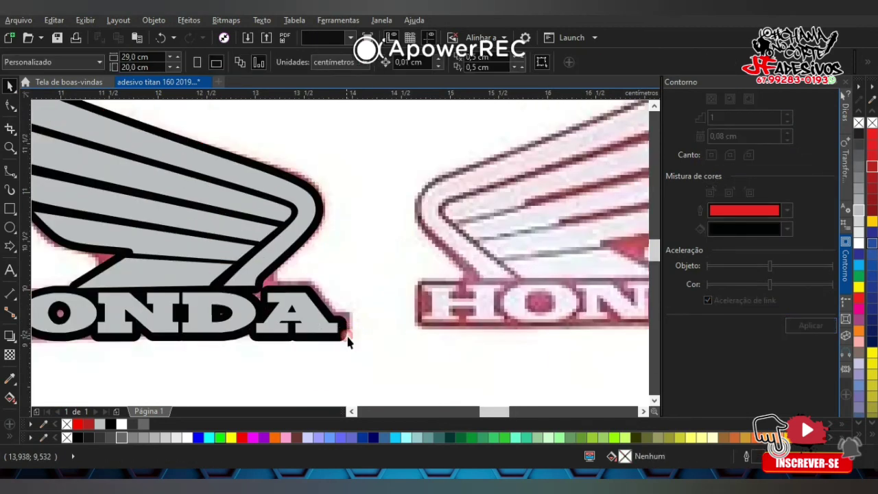
{"action": "left_click", "coordinate": [78, 425]}
{"action": "scroll", "coordinate": [278, 341], "scroll_direction": "down", "scroll_amount": 2}
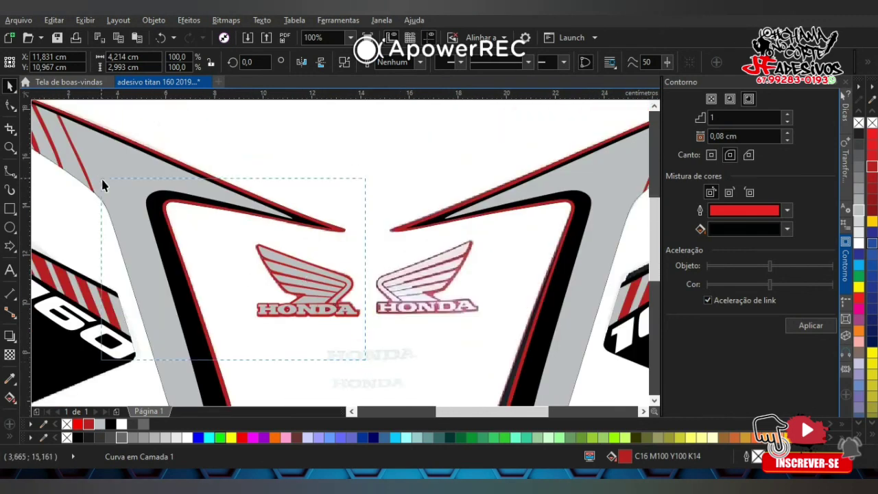
{"action": "left_click_drag", "start_coordinate": [363, 363], "coordinate": [196, 219]}
{"action": "key", "text": "ctrl+g"}
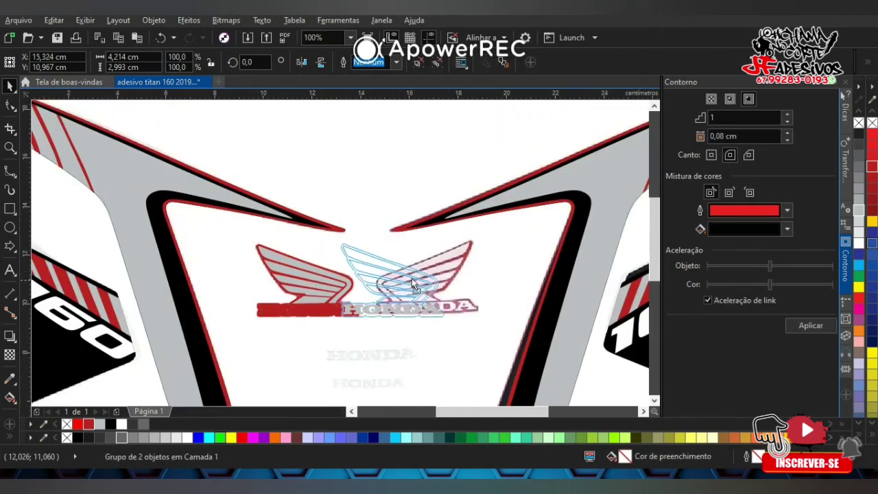
{"action": "left_click_drag", "start_coordinate": [319, 284], "coordinate": [336, 284]}
{"action": "scroll", "coordinate": [354, 269], "scroll_direction": "down", "scroll_amount": 3}
{"action": "key", "text": "F9"}
{"action": "key", "text": "F9"}
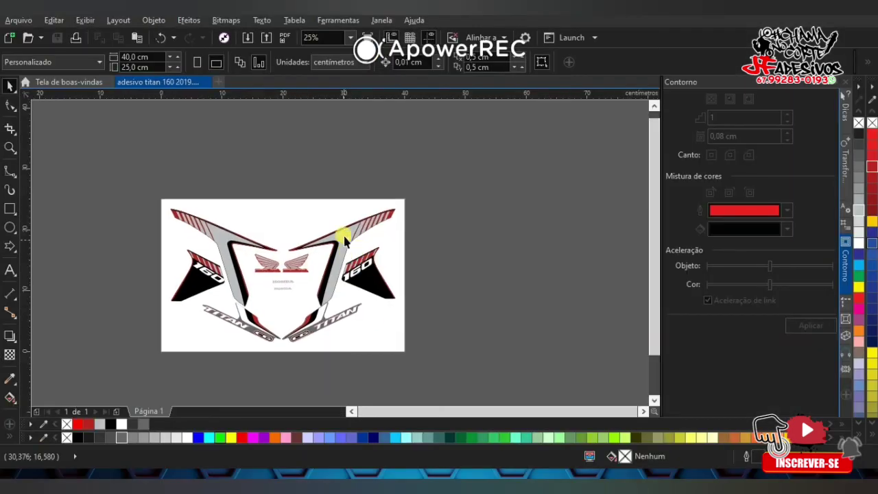